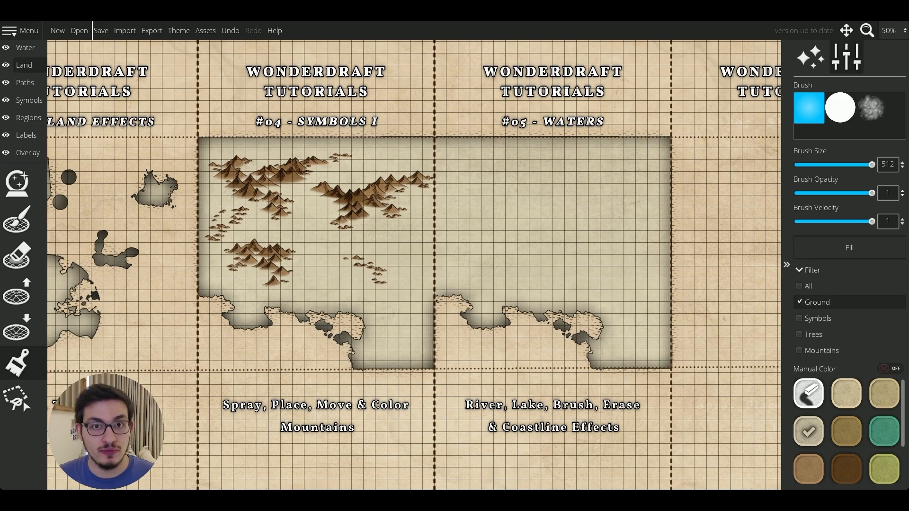
Step: Try erasing the ground color in the #04 Symbols I map with the brush filter on Ground only, and undo the stroke
{"action": "left_click", "coordinate": [809, 393]}
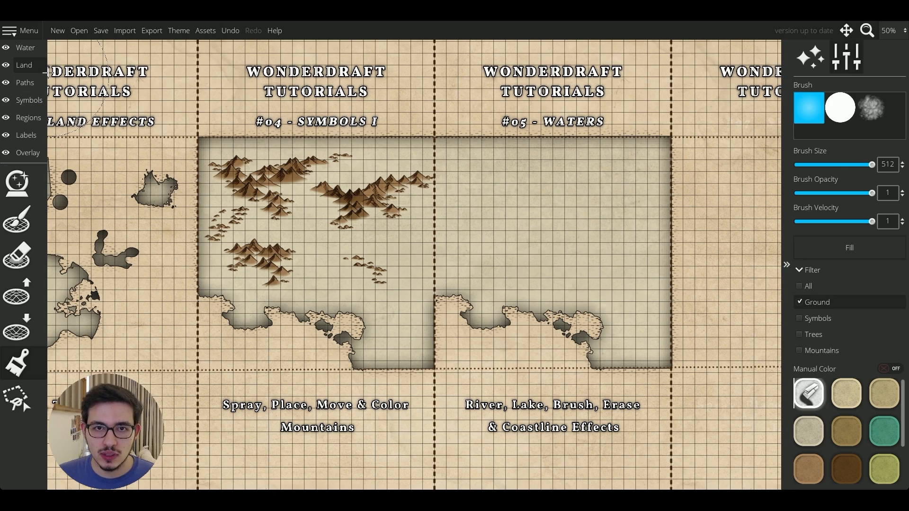
{"action": "left_click", "coordinate": [36, 68]}
{"action": "left_click", "coordinate": [31, 358]}
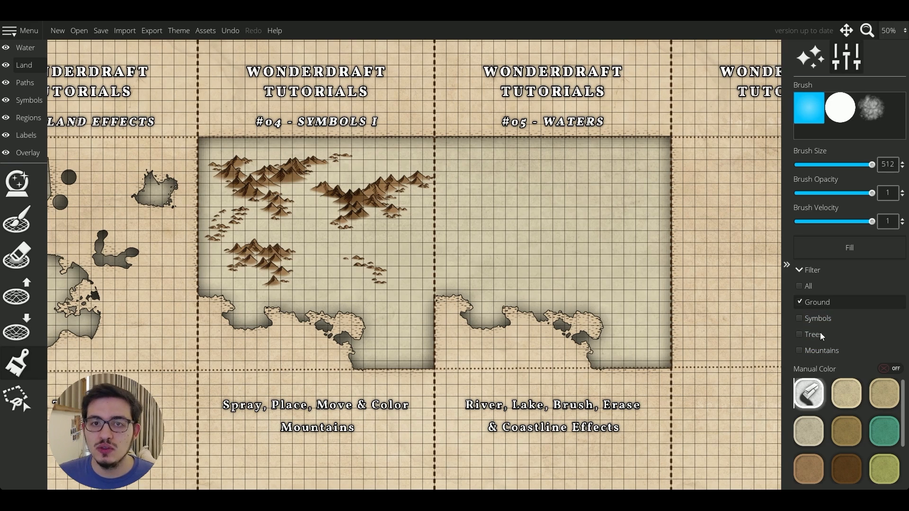
{"action": "left_click", "coordinate": [822, 308]}
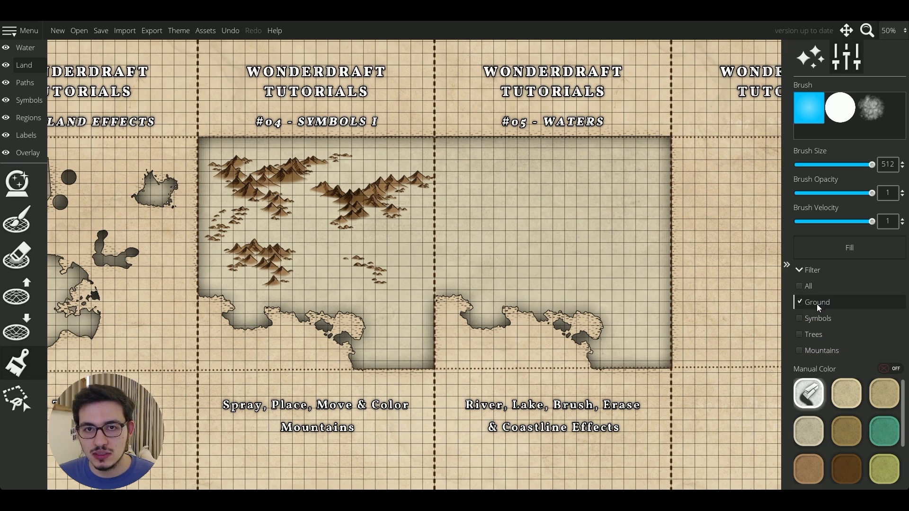
{"action": "left_click", "coordinate": [363, 209]}
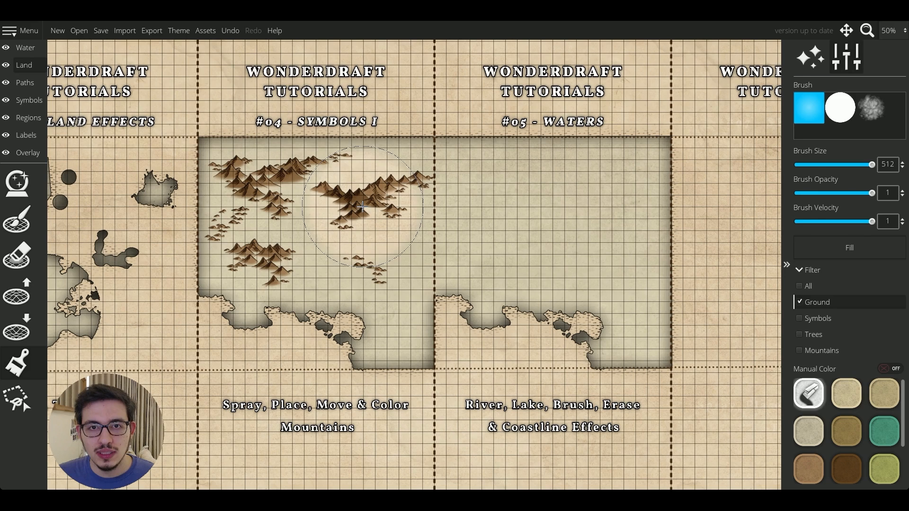
{"action": "key", "text": "ctrl+z"}
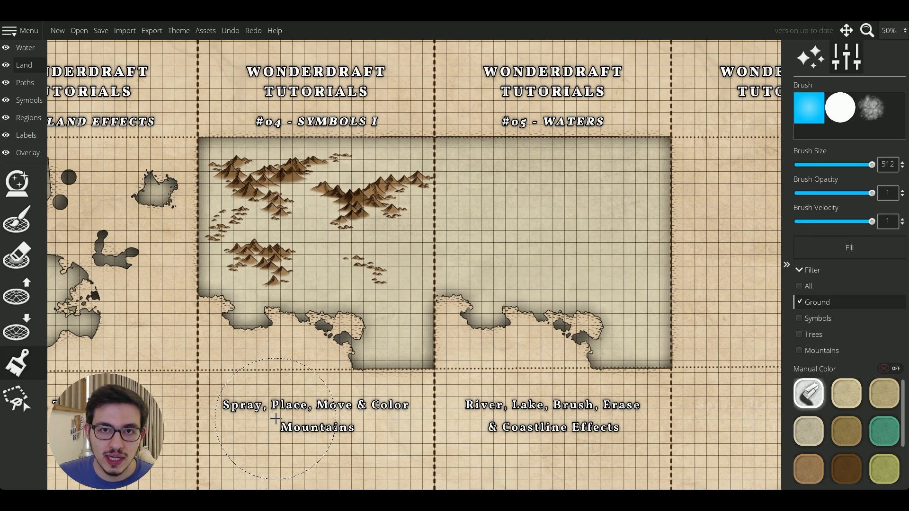
Step: Extend the land brush filter to All, try erasing colors over the #04 map's mountains, and undo the stroke
{"action": "left_click", "coordinate": [807, 286]}
{"action": "mouse_move", "coordinate": [376, 186]}
{"action": "left_mouse_down"}
{"action": "mouse_move", "coordinate": [268, 222]}
{"action": "mouse_move", "coordinate": [319, 239]}
{"action": "left_mouse_up"}
{"action": "key", "text": "ctrl+z"}
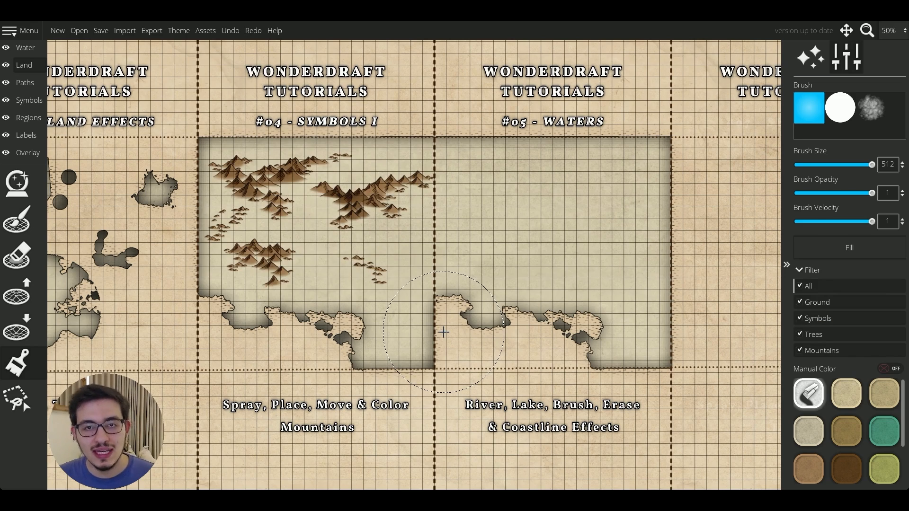
Step: Select all mountain symbols in the #04 Symbols I map and place a copy at the matching spot in the #05 Waters map
{"action": "left_click_drag", "start_coordinate": [440, 296], "coordinate": [209, 145]}
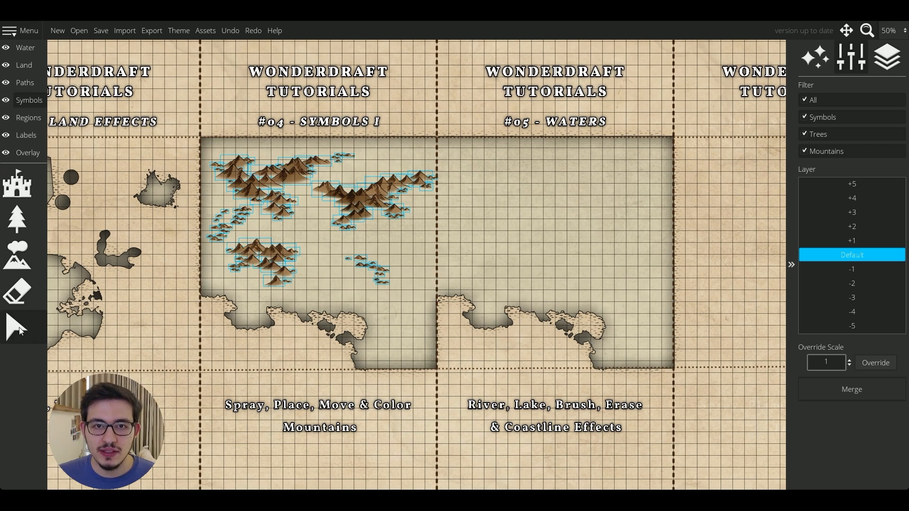
{"action": "left_click", "coordinate": [362, 197]}
{"action": "left_click_drag", "start_coordinate": [362, 197], "coordinate": [599, 196]}
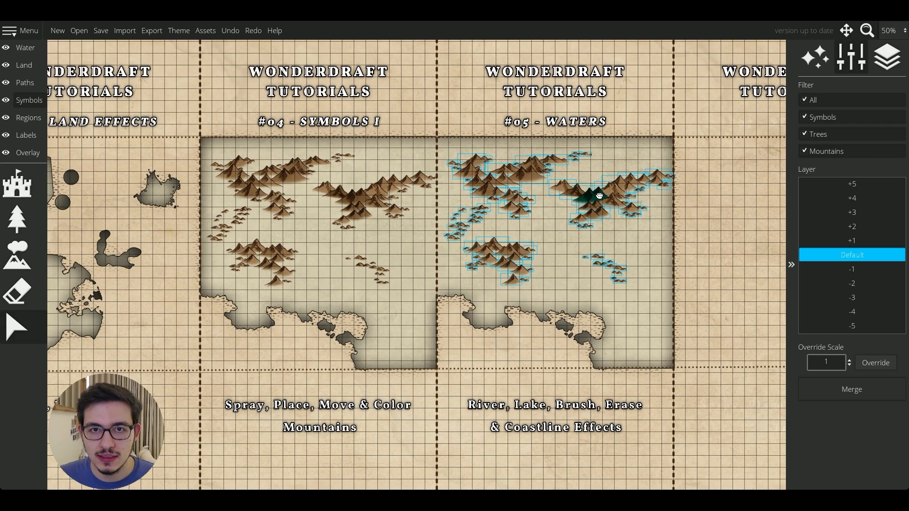
{"action": "left_click_drag", "start_coordinate": [599, 195], "coordinate": [599, 196]}
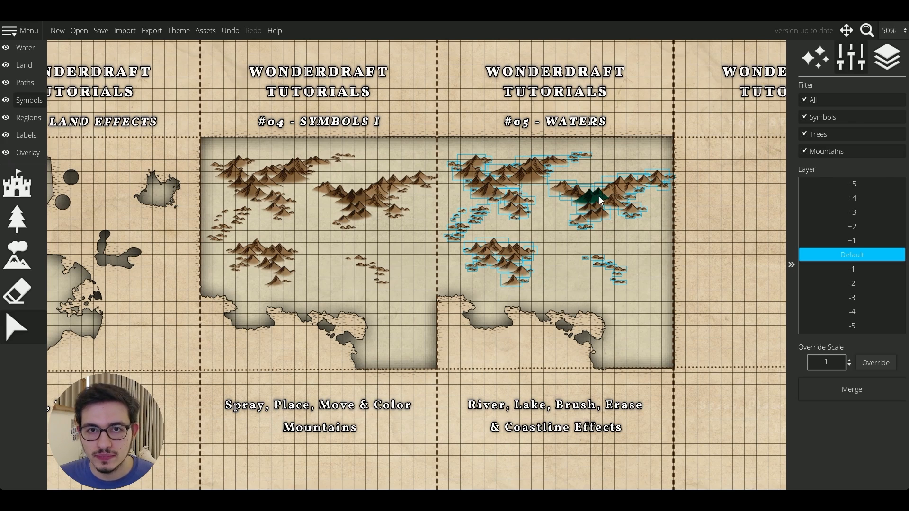
{"action": "left_click", "coordinate": [369, 292]}
Step: Erase the land and mountain colors across the whole #05 Waters map with the hard round land brush at size 512
{"action": "left_click_drag", "start_coordinate": [431, 312], "coordinate": [359, 300]}
{"action": "left_click", "coordinate": [26, 66]}
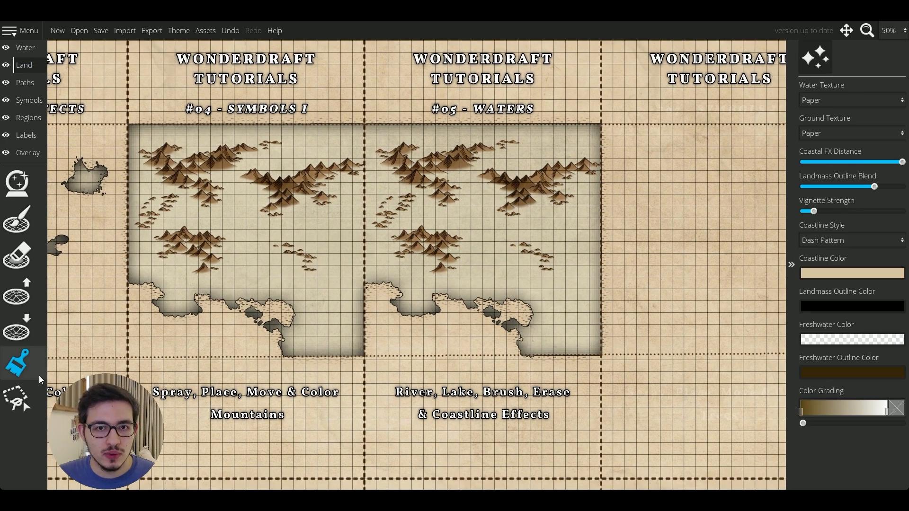
{"action": "left_click", "coordinate": [40, 374]}
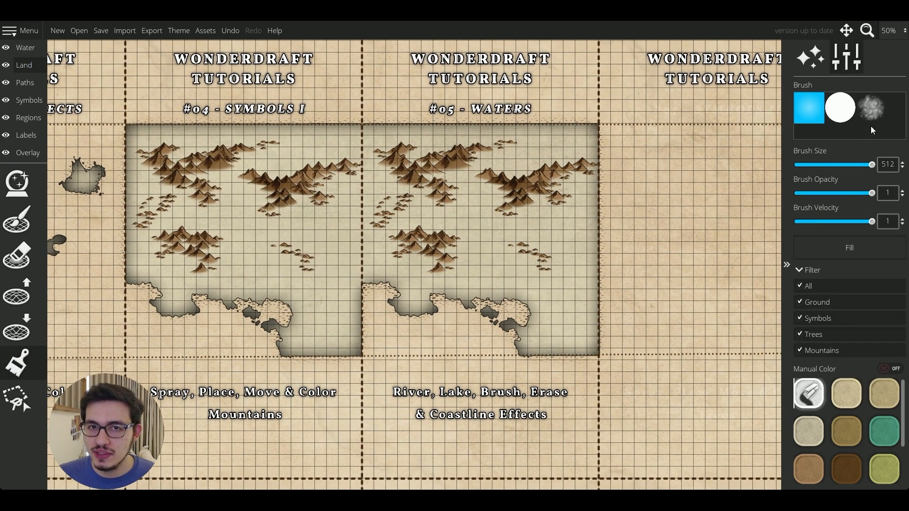
{"action": "left_click", "coordinate": [841, 110]}
{"action": "scroll", "coordinate": [395, 116], "scroll_direction": "up", "scroll_amount": 2}
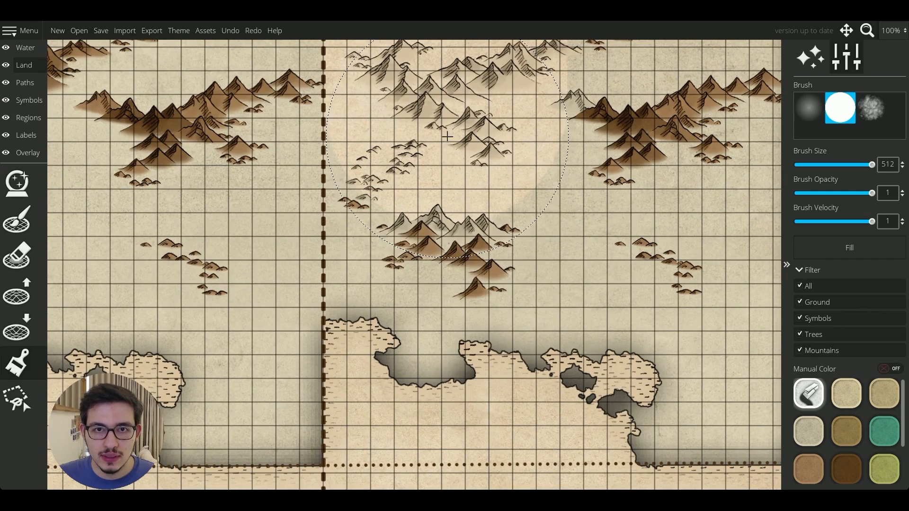
{"action": "left_click_drag", "start_coordinate": [446, 156], "coordinate": [447, 308]}
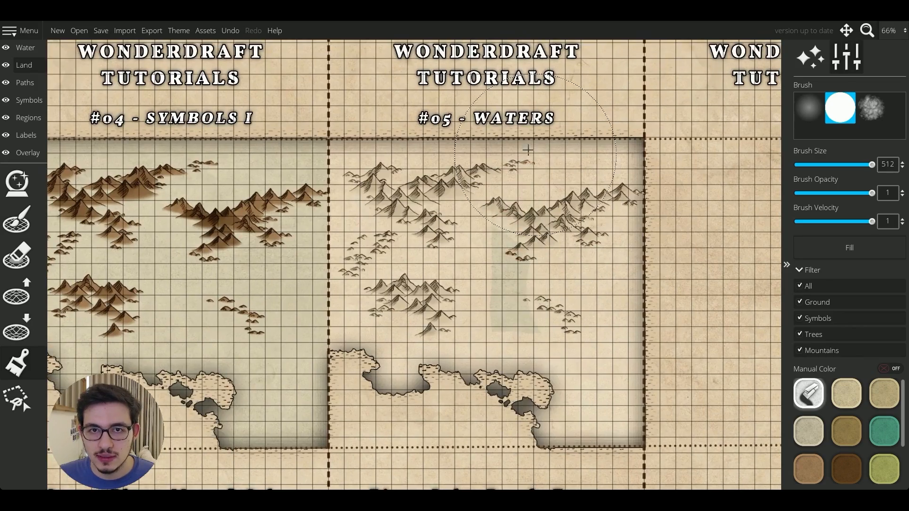
{"action": "mouse_move", "coordinate": [528, 150]}
{"action": "left_mouse_down"}
{"action": "mouse_move", "coordinate": [514, 280]}
{"action": "mouse_move", "coordinate": [576, 211]}
{"action": "mouse_move", "coordinate": [560, 235]}
{"action": "left_mouse_up"}
{"action": "scroll", "coordinate": [508, 251], "scroll_direction": "down", "scroll_amount": 2}
{"action": "scroll", "coordinate": [491, 259], "scroll_direction": "up", "scroll_amount": 2}
{"action": "scroll", "coordinate": [577, 211], "scroll_direction": "down", "scroll_amount": 1}
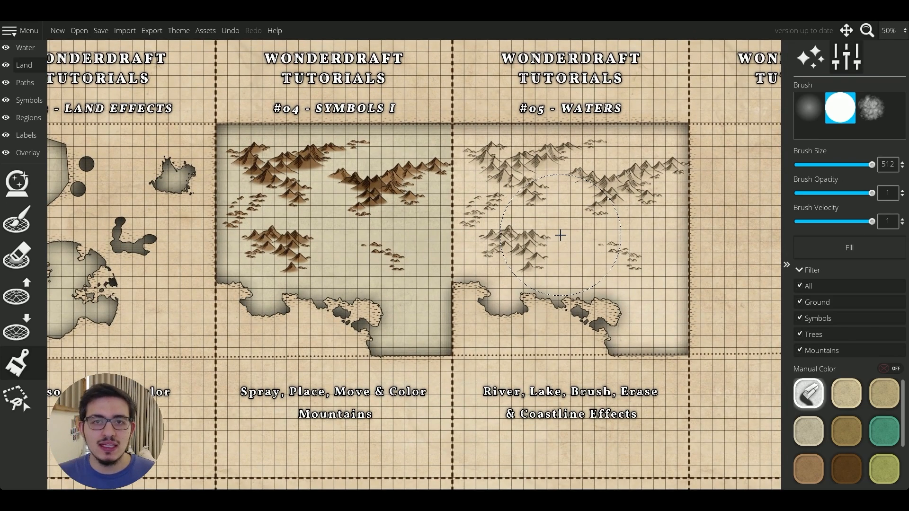
{"action": "left_click_drag", "start_coordinate": [561, 223], "coordinate": [522, 225]}
Step: Try the hue, saturation and value adjustments of the water appearance and return them to 0
{"action": "scroll", "coordinate": [547, 233], "scroll_direction": "up", "scroll_amount": 1}
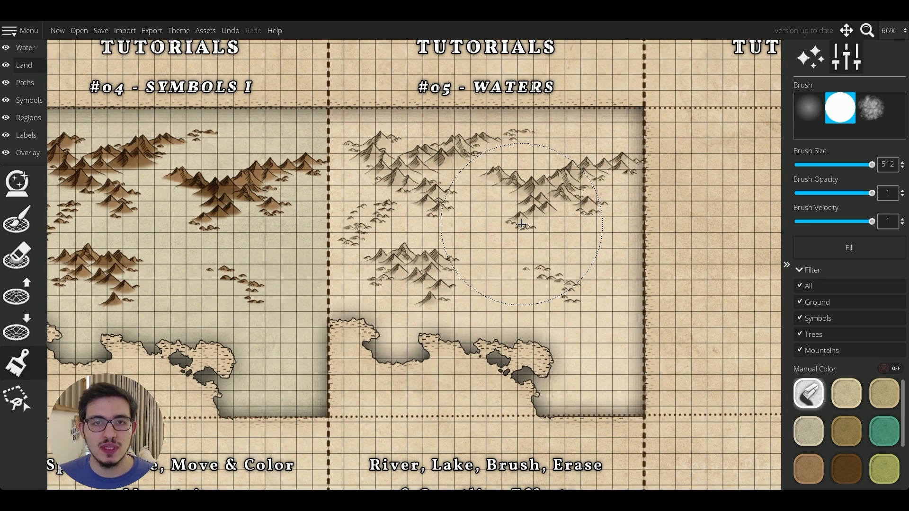
{"action": "left_click", "coordinate": [27, 51]}
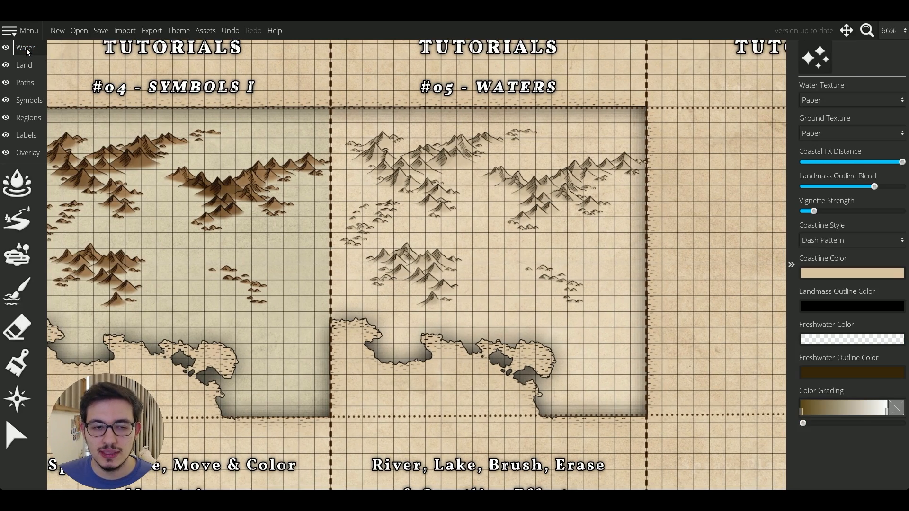
{"action": "left_click", "coordinate": [19, 182]}
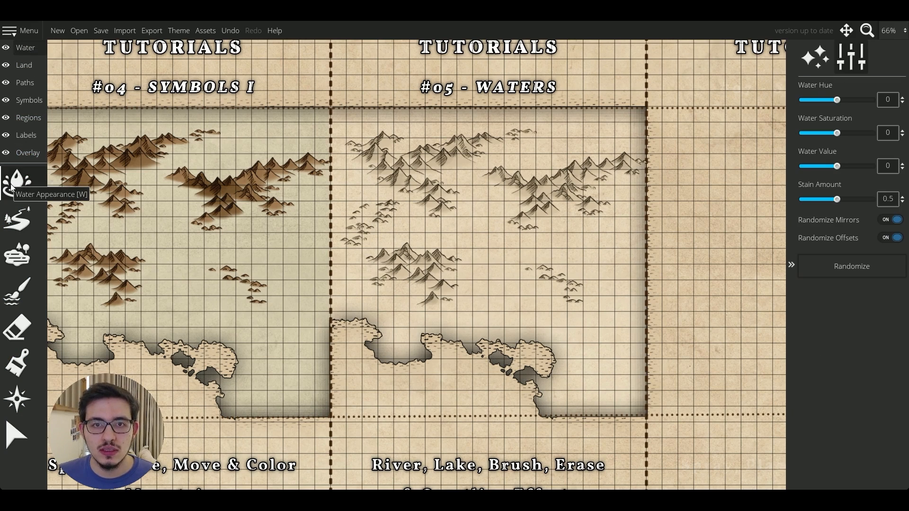
{"action": "scroll", "coordinate": [280, 197], "scroll_direction": "down", "scroll_amount": 2}
{"action": "scroll", "coordinate": [322, 201], "scroll_direction": "up", "scroll_amount": 2}
{"action": "mouse_move", "coordinate": [836, 100]}
{"action": "left_mouse_down"}
{"action": "mouse_move", "coordinate": [851, 103]}
{"action": "mouse_move", "coordinate": [837, 101]}
{"action": "left_mouse_up"}
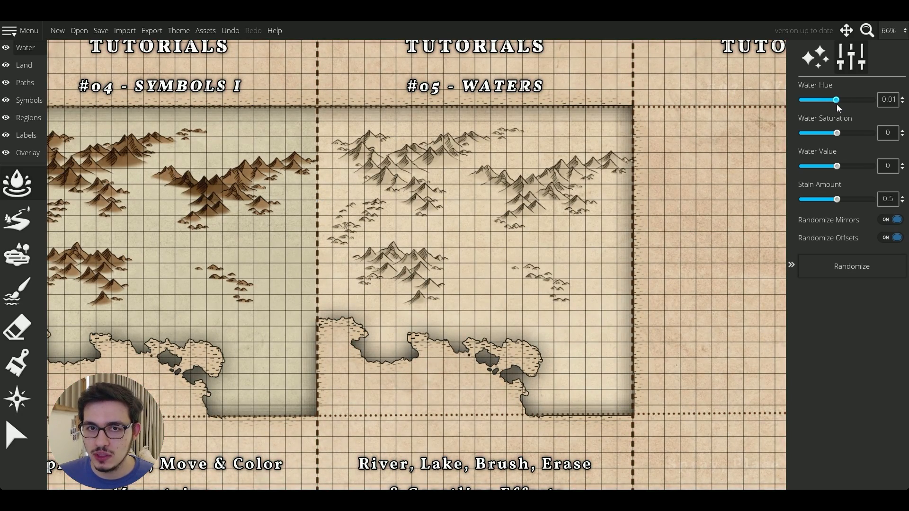
{"action": "left_click_drag", "start_coordinate": [836, 133], "coordinate": [838, 168]}
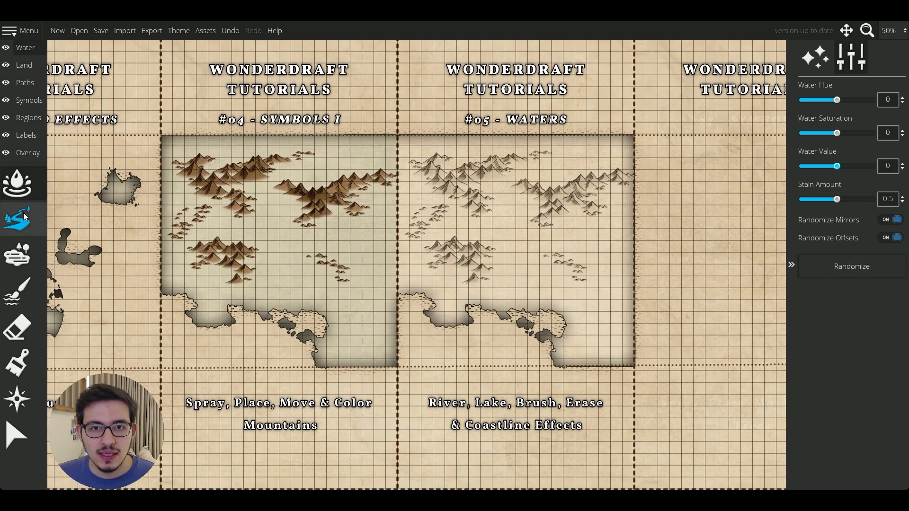
Step: Draw two vertical test rivers in the eastern part of the #05 map, one with width 3 and one with width 8
{"action": "left_click", "coordinate": [26, 225]}
{"action": "scroll", "coordinate": [527, 239], "scroll_direction": "up", "scroll_amount": 2}
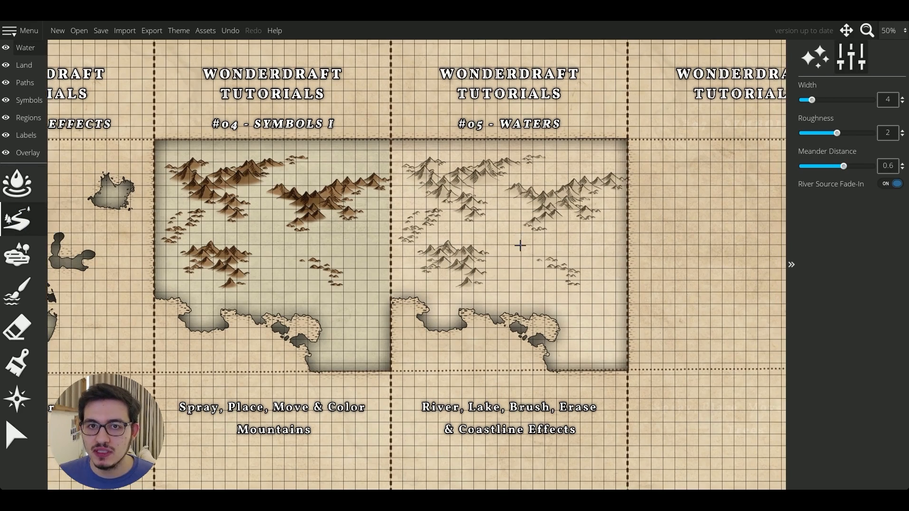
{"action": "scroll", "coordinate": [529, 243], "scroll_direction": "up", "scroll_amount": 1}
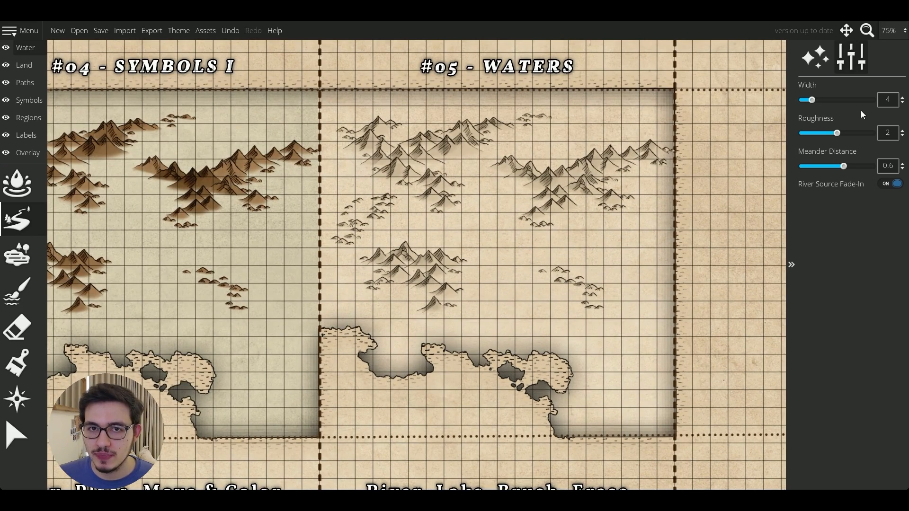
{"action": "scroll", "coordinate": [632, 230], "scroll_direction": "up", "scroll_amount": 1}
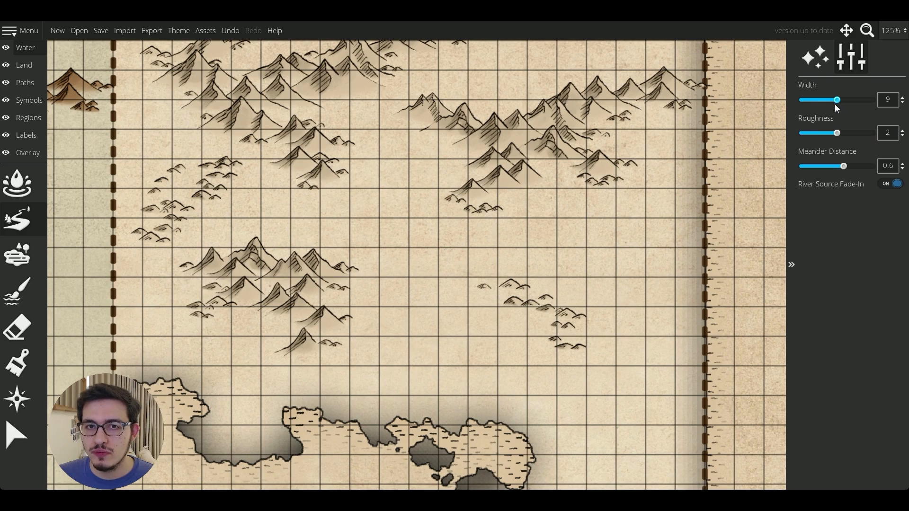
{"action": "left_click_drag", "start_coordinate": [838, 100], "coordinate": [810, 102]}
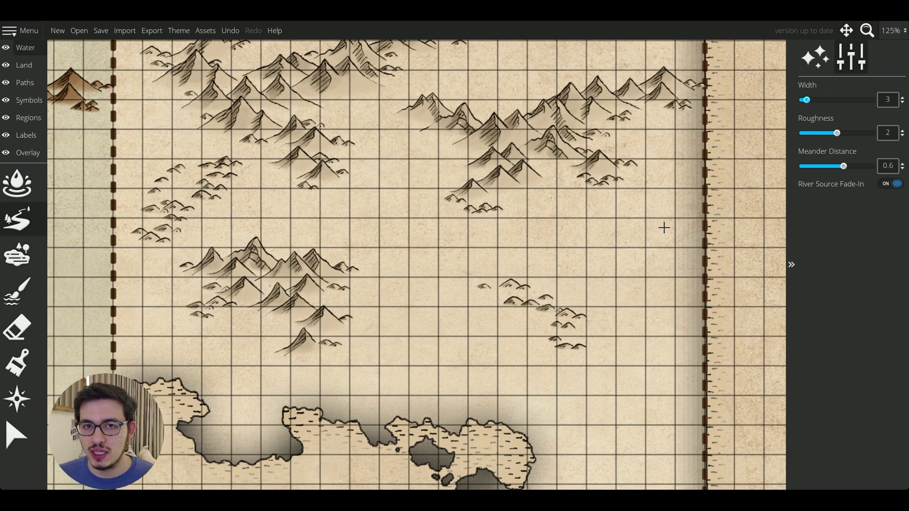
{"action": "scroll", "coordinate": [621, 219], "scroll_direction": "up", "scroll_amount": 1}
{"action": "left_click_drag", "start_coordinate": [615, 194], "coordinate": [617, 329]}
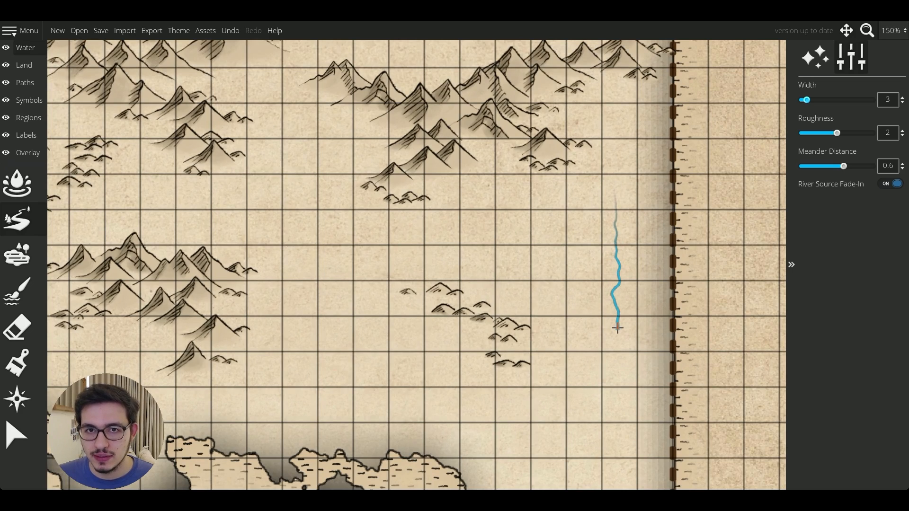
{"action": "left_click_drag", "start_coordinate": [807, 100], "coordinate": [831, 99]}
{"action": "mouse_move", "coordinate": [575, 197]}
{"action": "left_mouse_down"}
{"action": "mouse_move", "coordinate": [569, 304]}
{"action": "mouse_move", "coordinate": [576, 328]}
{"action": "left_mouse_up"}
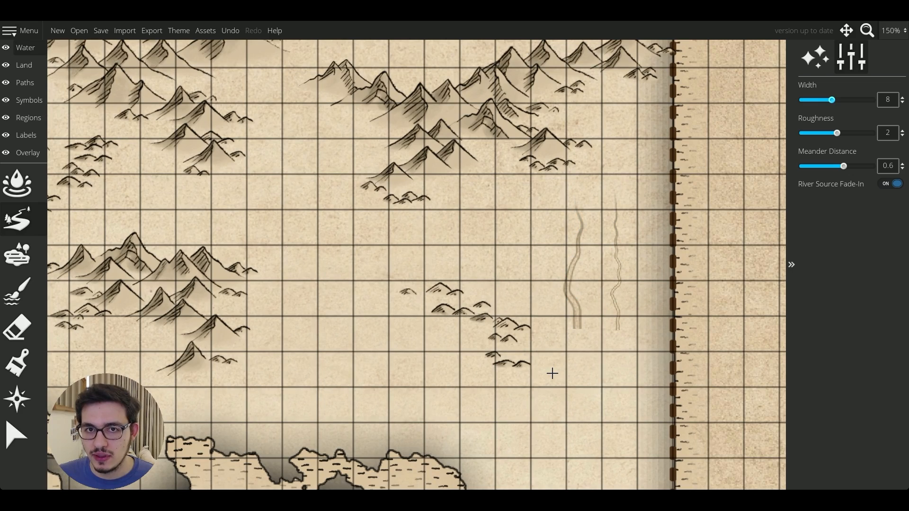
Step: Draw comparison rivers south of the eastern mountains, one with roughness 3 and one with roughness 2
{"action": "left_click", "coordinate": [903, 131]}
{"action": "left_click_drag", "start_coordinate": [521, 211], "coordinate": [559, 213]}
{"action": "left_click_drag", "start_coordinate": [541, 192], "coordinate": [543, 275]}
{"action": "scroll", "coordinate": [520, 234], "scroll_direction": "up", "scroll_amount": 1}
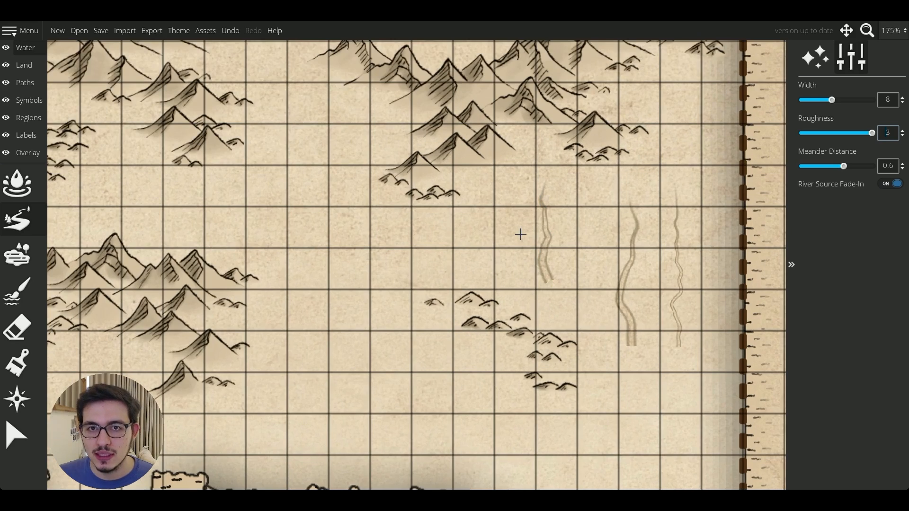
{"action": "left_click_drag", "start_coordinate": [870, 133], "coordinate": [827, 135]}
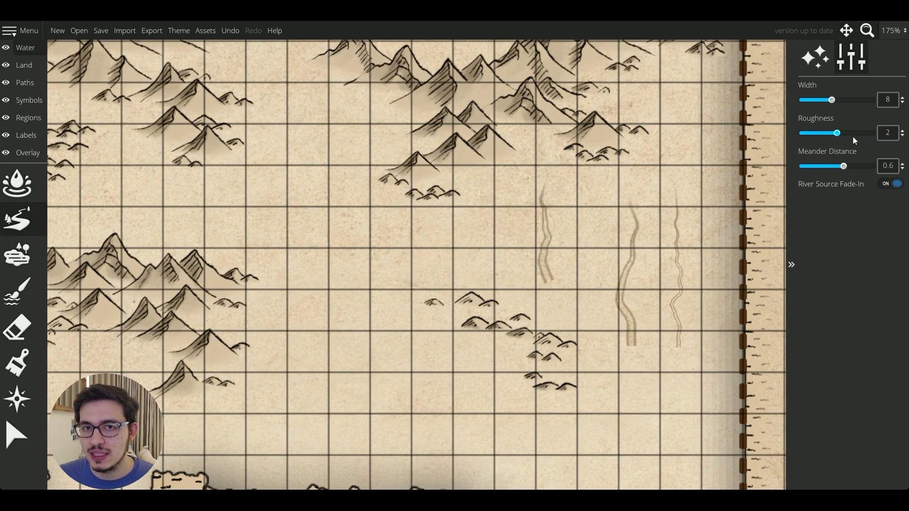
{"action": "left_click_drag", "start_coordinate": [496, 177], "coordinate": [496, 277]}
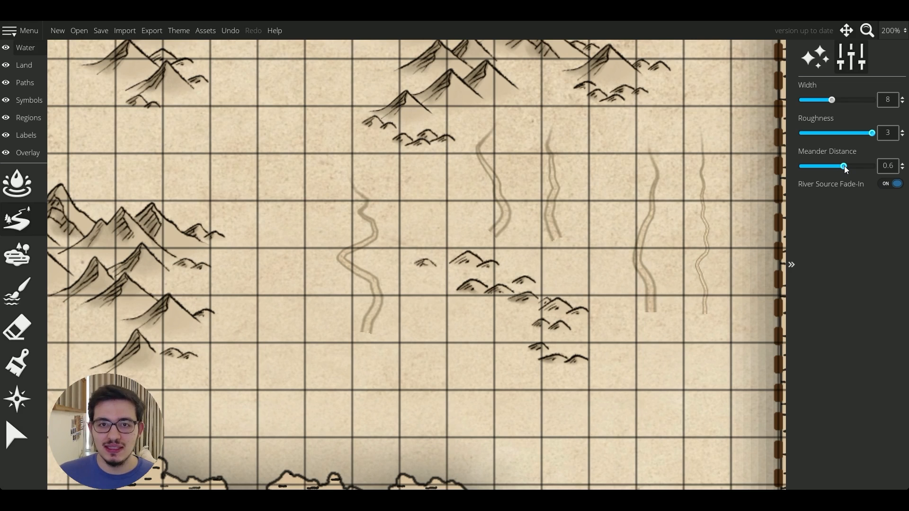
Step: Draw one river at the maximum meander distance and another at meander distance 0 in the map's southeast
{"action": "left_click_drag", "start_coordinate": [844, 166], "coordinate": [871, 166]}
{"action": "scroll", "coordinate": [700, 327], "scroll_direction": "down", "scroll_amount": 1}
{"action": "mouse_move", "coordinate": [664, 337]}
{"action": "left_mouse_down"}
{"action": "mouse_move", "coordinate": [661, 392]}
{"action": "mouse_move", "coordinate": [621, 290]}
{"action": "mouse_move", "coordinate": [644, 433]}
{"action": "left_mouse_up"}
{"action": "scroll", "coordinate": [629, 307], "scroll_direction": "down", "scroll_amount": 3}
{"action": "left_click_drag", "start_coordinate": [833, 167], "coordinate": [801, 166]}
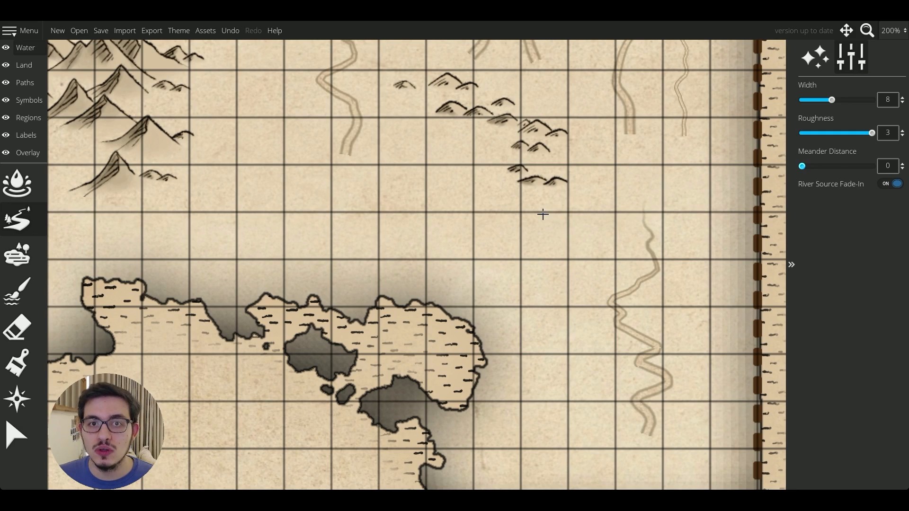
{"action": "left_click_drag", "start_coordinate": [542, 212], "coordinate": [542, 434]}
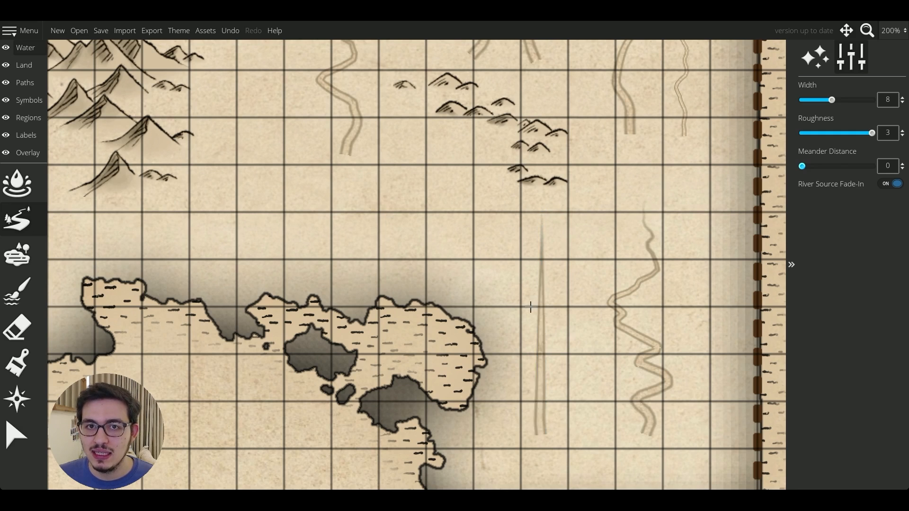
Step: Undo all the test rivers in the #05 map
{"action": "scroll", "coordinate": [530, 307], "scroll_direction": "down", "scroll_amount": 2}
{"action": "scroll", "coordinate": [530, 309], "scroll_direction": "down", "scroll_amount": 1}
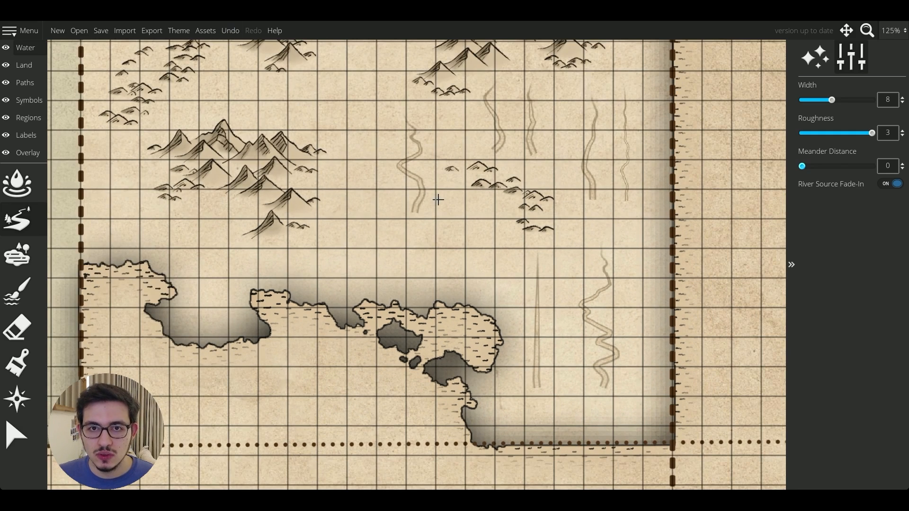
{"action": "key", "text": "ctrl+z"}
{"action": "key", "text": "ctrl+z"}
{"action": "key", "text": "ctrl+z"}
{"action": "key", "text": "ctrl+z"}
{"action": "key", "text": "ctrl+z"}
{"action": "key", "text": "ctrl+z"}
{"action": "key", "text": "ctrl+z"}
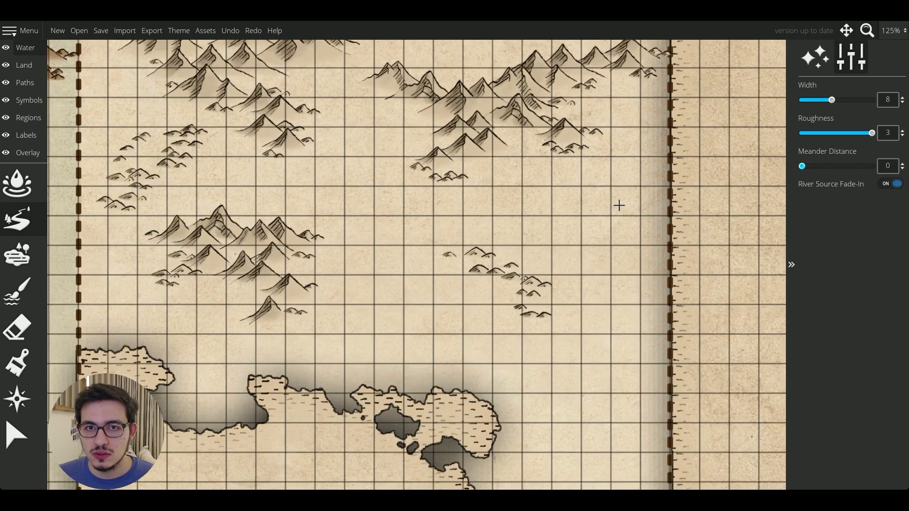
Step: Set the meander distance to 0.5 and roughness to 2, and draw a vertical width 8 river near the map's eastern border
{"action": "scroll", "coordinate": [618, 205], "scroll_direction": "up", "scroll_amount": 1}
{"action": "left_click_drag", "start_coordinate": [805, 164], "coordinate": [842, 167]}
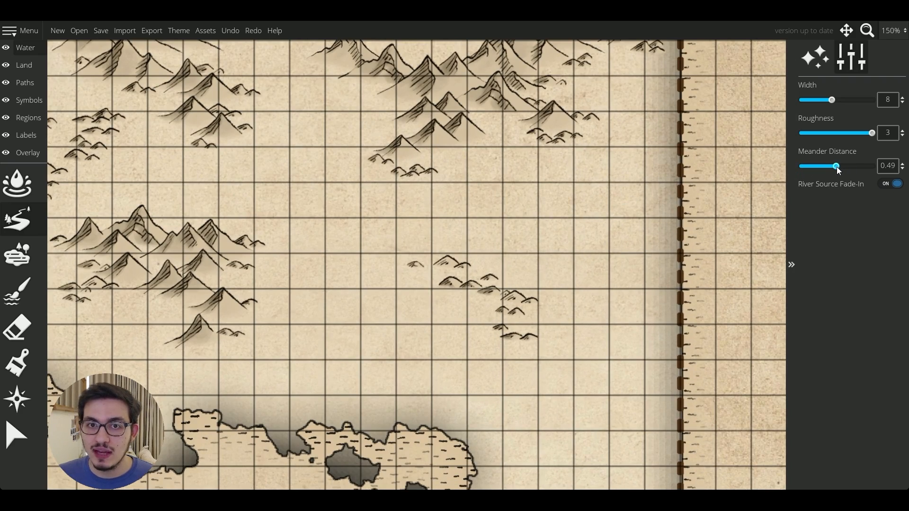
{"action": "scroll", "coordinate": [592, 213], "scroll_direction": "up", "scroll_amount": 2}
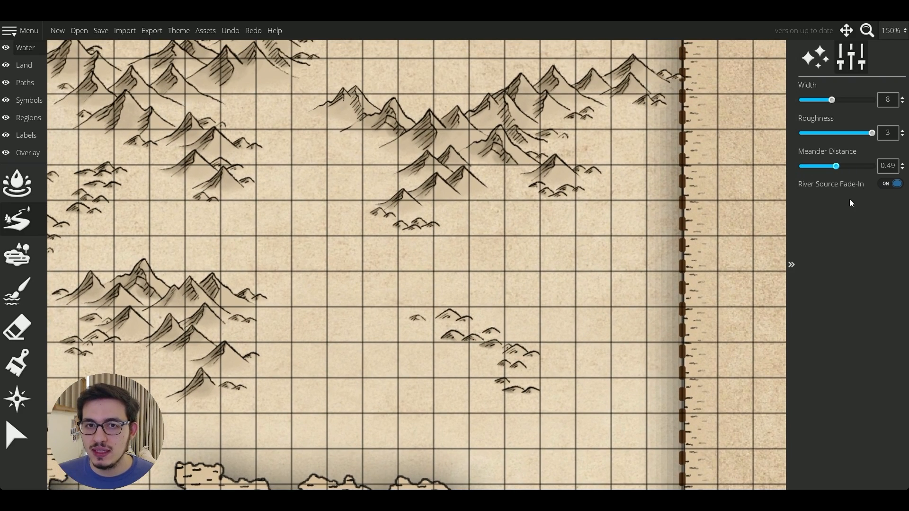
{"action": "left_click_drag", "start_coordinate": [838, 168], "coordinate": [837, 167]}
{"action": "left_click", "coordinate": [837, 133]}
{"action": "scroll", "coordinate": [606, 199], "scroll_direction": "up", "scroll_amount": 4}
{"action": "left_click_drag", "start_coordinate": [608, 203], "coordinate": [605, 405]}
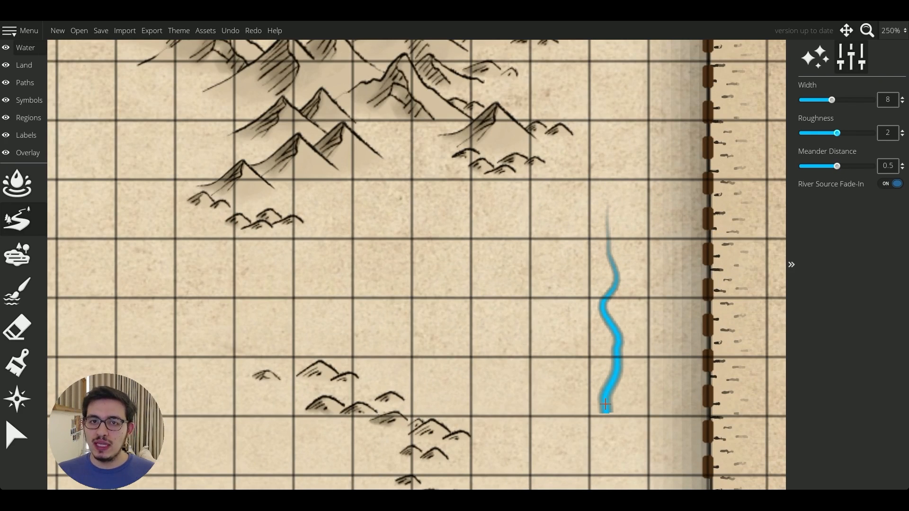
Step: Draw a comparison river with River Source Fade-In off west of the previous one, and undo both test rivers
{"action": "left_click", "coordinate": [896, 183]}
{"action": "mouse_move", "coordinate": [526, 205]}
{"action": "left_mouse_down"}
{"action": "mouse_move", "coordinate": [522, 272]}
{"action": "mouse_move", "coordinate": [524, 408]}
{"action": "left_mouse_up"}
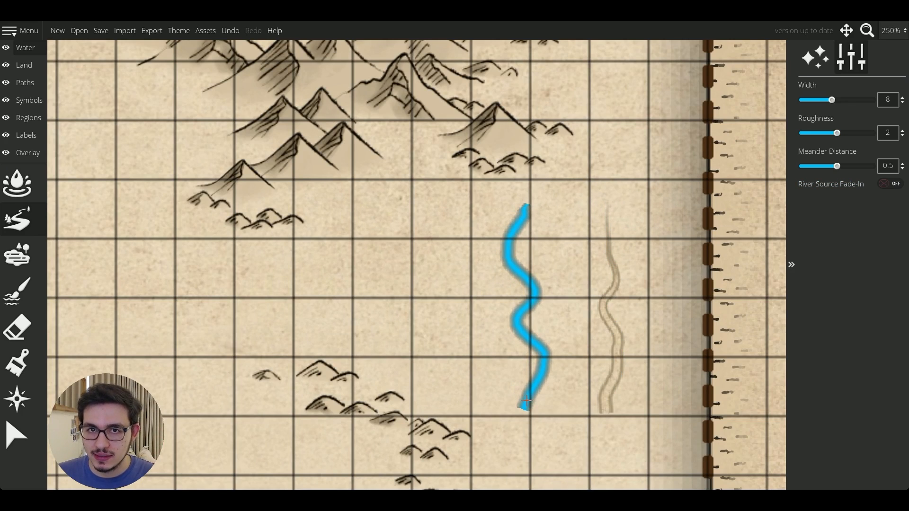
{"action": "scroll", "coordinate": [575, 246], "scroll_direction": "down", "scroll_amount": 3}
{"action": "key", "text": "ctrl+z"}
{"action": "key", "text": "ctrl+z"}
{"action": "scroll", "coordinate": [583, 232], "scroll_direction": "down", "scroll_amount": 2}
{"action": "scroll", "coordinate": [581, 203], "scroll_direction": "down", "scroll_amount": 4}
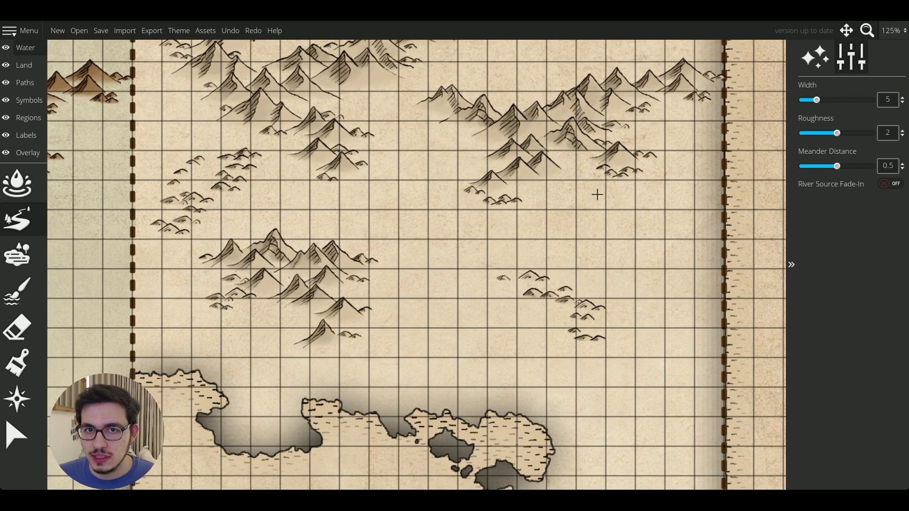
Step: Draw two width 4 rivers with River Source Fade-In on: one from the southeastern hills to the south coast, one from the eastern mountains joining it
{"action": "left_click_drag", "start_coordinate": [605, 186], "coordinate": [611, 205]}
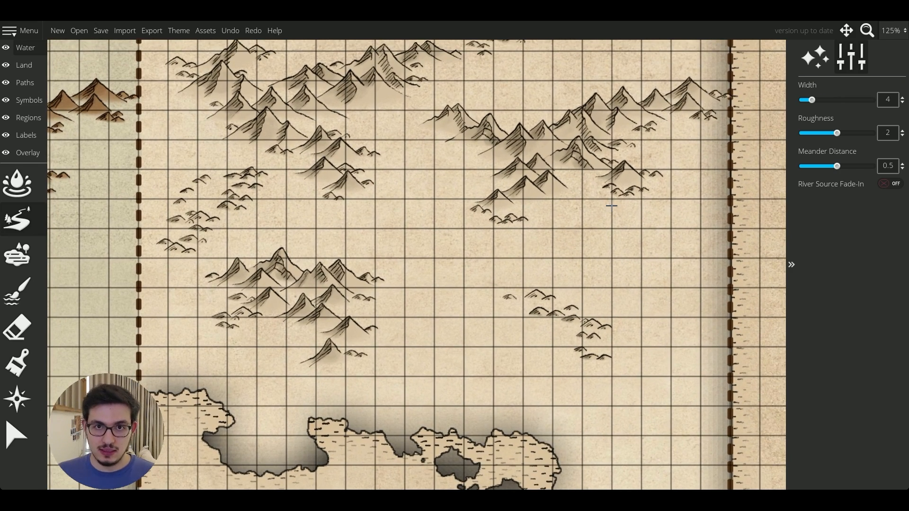
{"action": "mouse_move", "coordinate": [542, 340]}
{"action": "left_mouse_down"}
{"action": "mouse_move", "coordinate": [519, 341]}
{"action": "mouse_move", "coordinate": [517, 383]}
{"action": "left_mouse_up"}
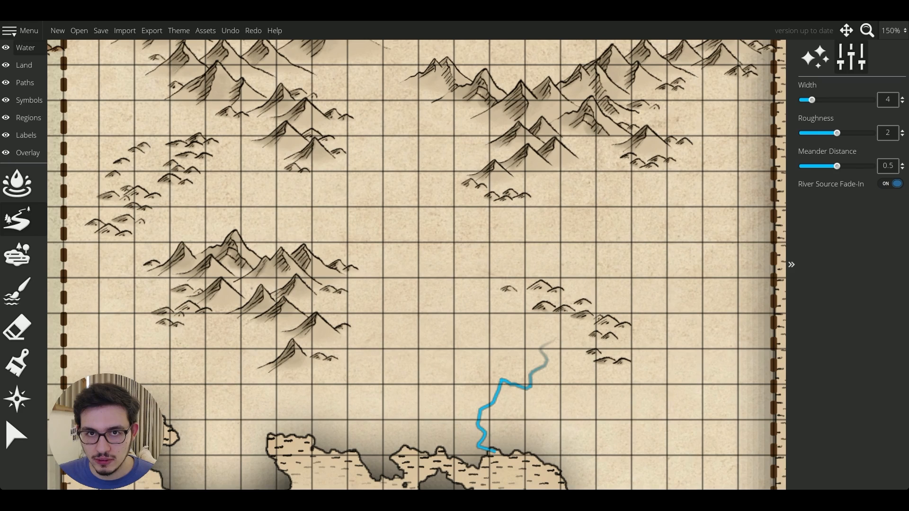
{"action": "mouse_move", "coordinate": [598, 171]}
{"action": "left_mouse_down"}
{"action": "mouse_move", "coordinate": [585, 188]}
{"action": "mouse_move", "coordinate": [593, 218]}
{"action": "mouse_move", "coordinate": [559, 220]}
{"action": "mouse_move", "coordinate": [425, 272]}
{"action": "mouse_move", "coordinate": [440, 329]}
{"action": "mouse_move", "coordinate": [411, 358]}
{"action": "left_mouse_up"}
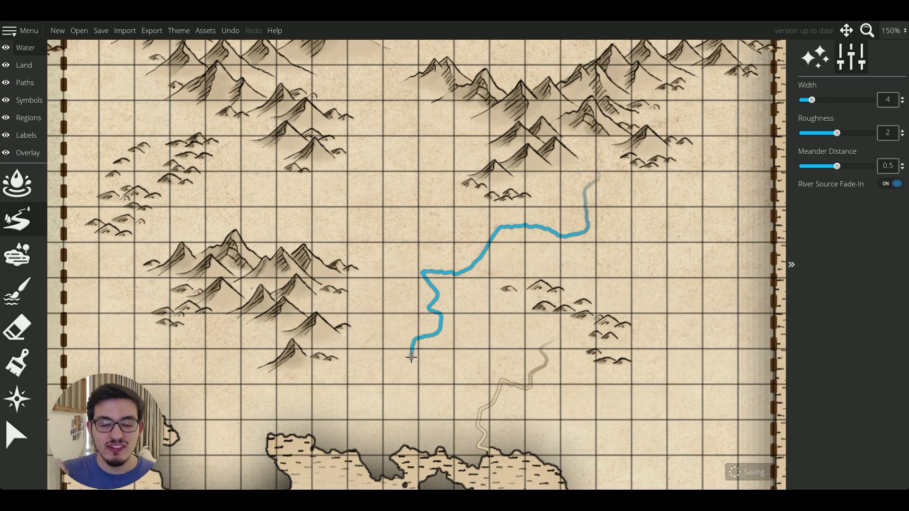
{"action": "left_click_drag", "start_coordinate": [410, 359], "coordinate": [432, 373]}
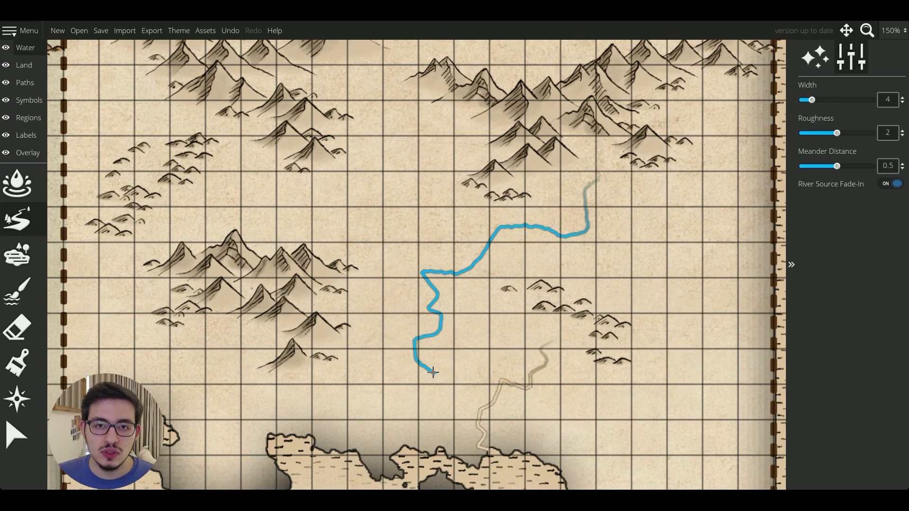
{"action": "mouse_move", "coordinate": [432, 372]}
{"action": "left_mouse_down"}
{"action": "mouse_move", "coordinate": [454, 389]}
{"action": "mouse_move", "coordinate": [446, 401]}
{"action": "mouse_move", "coordinate": [477, 414]}
{"action": "left_mouse_up"}
Step: Widen the river mouth between the coast and the confluence using width 6, meander distance 0 and no source fade-in, and save the map
{"action": "key", "text": "bracketright"}
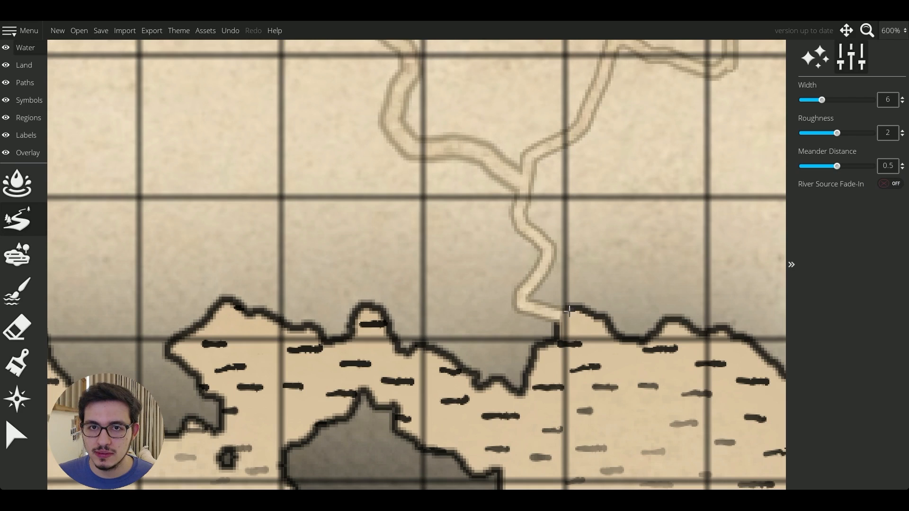
{"action": "left_click_drag", "start_coordinate": [836, 167], "coordinate": [799, 168]}
{"action": "mouse_move", "coordinate": [574, 320]}
{"action": "left_mouse_down"}
{"action": "mouse_move", "coordinate": [484, 288]}
{"action": "mouse_move", "coordinate": [523, 304]}
{"action": "mouse_move", "coordinate": [548, 257]}
{"action": "mouse_move", "coordinate": [526, 227]}
{"action": "mouse_move", "coordinate": [524, 176]}
{"action": "left_mouse_up"}
{"action": "scroll", "coordinate": [566, 194], "scroll_direction": "down", "scroll_amount": 4}
{"action": "scroll", "coordinate": [566, 193], "scroll_direction": "down", "scroll_amount": 4}
{"action": "scroll", "coordinate": [497, 288], "scroll_direction": "up", "scroll_amount": 3}
{"action": "scroll", "coordinate": [462, 260], "scroll_direction": "up", "scroll_amount": 1}
{"action": "scroll", "coordinate": [463, 260], "scroll_direction": "down", "scroll_amount": 4}
{"action": "scroll", "coordinate": [478, 312], "scroll_direction": "up", "scroll_amount": 3}
{"action": "scroll", "coordinate": [659, 197], "scroll_direction": "down", "scroll_amount": 2}
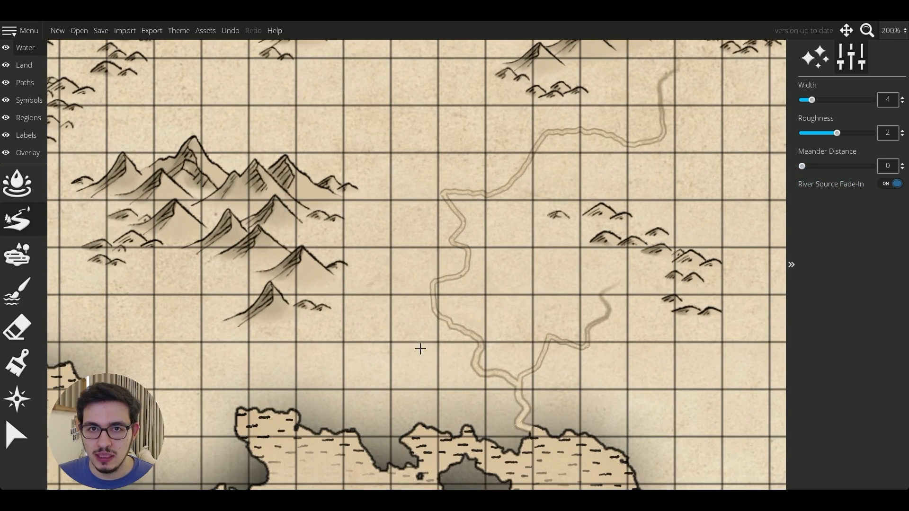
{"action": "left_click_drag", "start_coordinate": [347, 346], "coordinate": [375, 345]}
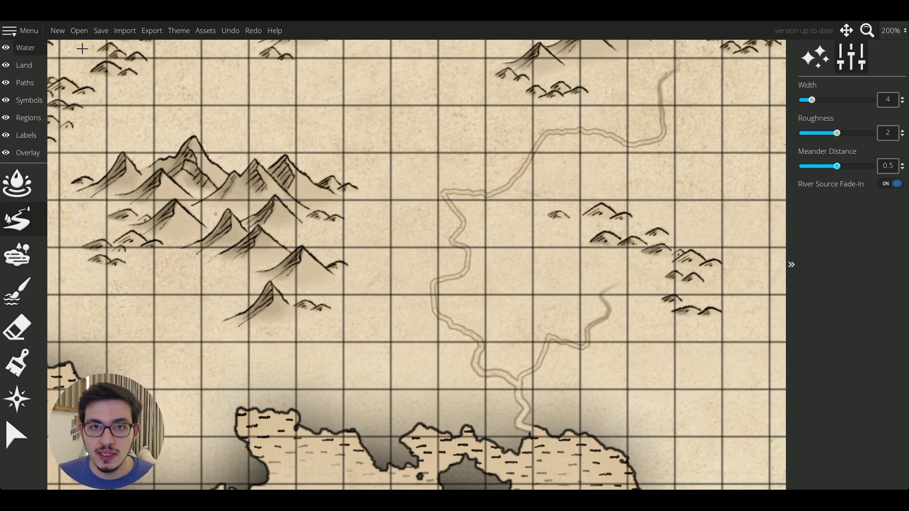
{"action": "left_click", "coordinate": [107, 33]}
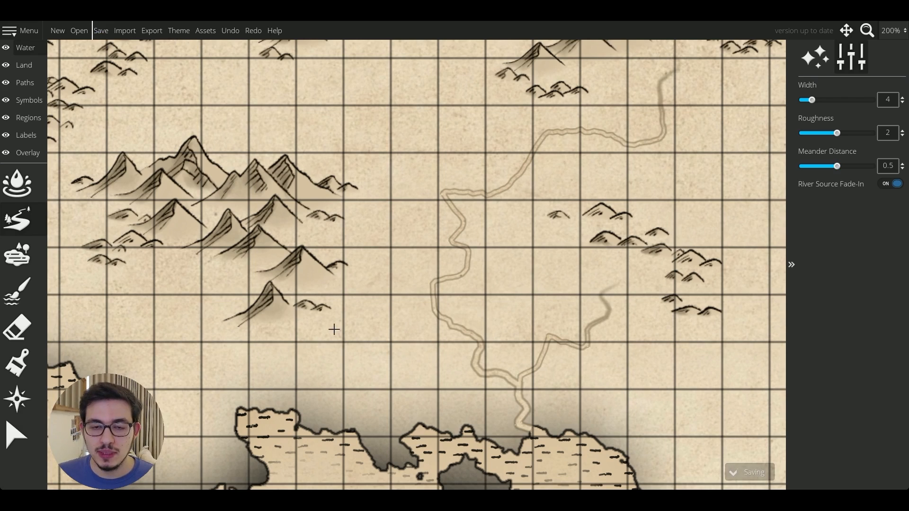
Step: Draw a width 4 tributary from south of the western mountains into the main river, and trace its source at width 2 and meander distance 0
{"action": "mouse_move", "coordinate": [343, 342]}
{"action": "left_mouse_down"}
{"action": "mouse_move", "coordinate": [376, 371]}
{"action": "mouse_move", "coordinate": [392, 372]}
{"action": "mouse_move", "coordinate": [390, 353]}
{"action": "mouse_move", "coordinate": [410, 376]}
{"action": "left_mouse_up"}
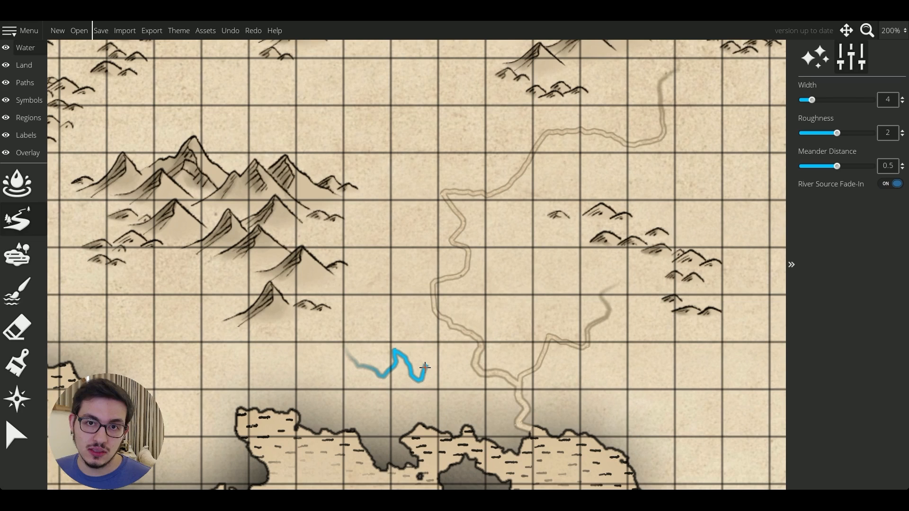
{"action": "mouse_move", "coordinate": [425, 367]}
{"action": "left_mouse_down"}
{"action": "mouse_move", "coordinate": [442, 373]}
{"action": "mouse_move", "coordinate": [466, 354]}
{"action": "mouse_move", "coordinate": [472, 362]}
{"action": "left_mouse_up"}
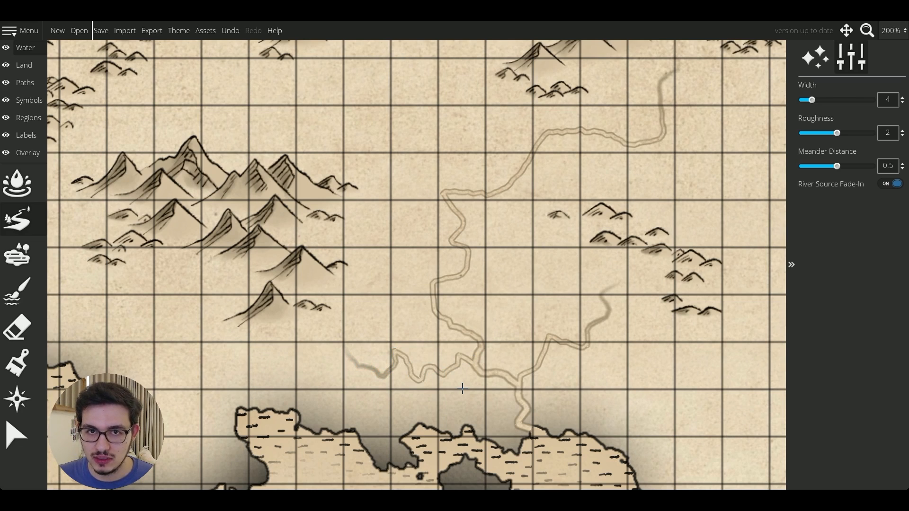
{"action": "scroll", "coordinate": [436, 377], "scroll_direction": "up", "scroll_amount": 2}
{"action": "mouse_move", "coordinate": [351, 308]}
{"action": "left_mouse_down"}
{"action": "mouse_move", "coordinate": [453, 387]}
{"action": "mouse_move", "coordinate": [491, 360]}
{"action": "left_mouse_up"}
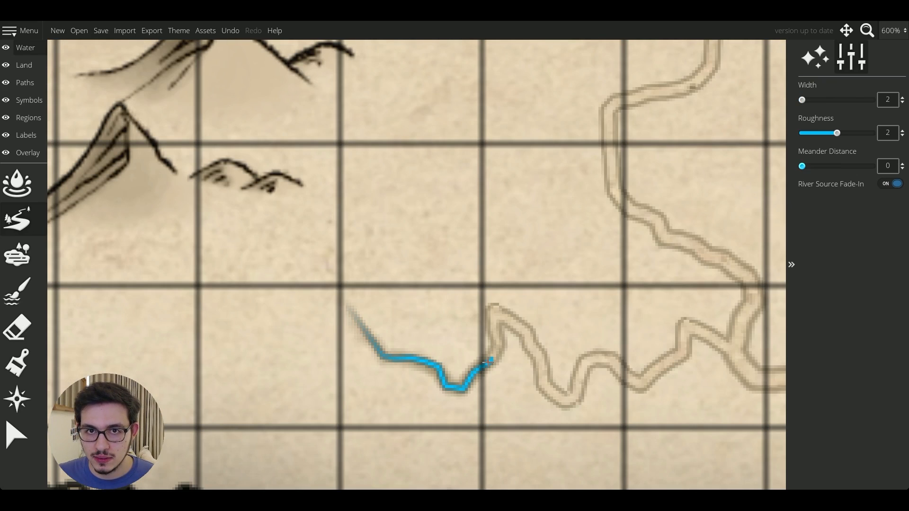
Step: Draw a winding width 3 river from the valley between the northern mountain ranges south into the main river
{"action": "scroll", "coordinate": [393, 339], "scroll_direction": "down", "scroll_amount": 3}
{"action": "left_click_drag", "start_coordinate": [496, 228], "coordinate": [443, 279]}
{"action": "scroll", "coordinate": [444, 278], "scroll_direction": "down", "scroll_amount": 1}
{"action": "scroll", "coordinate": [679, 261], "scroll_direction": "up", "scroll_amount": 4}
{"action": "left_click_drag", "start_coordinate": [684, 293], "coordinate": [630, 334]}
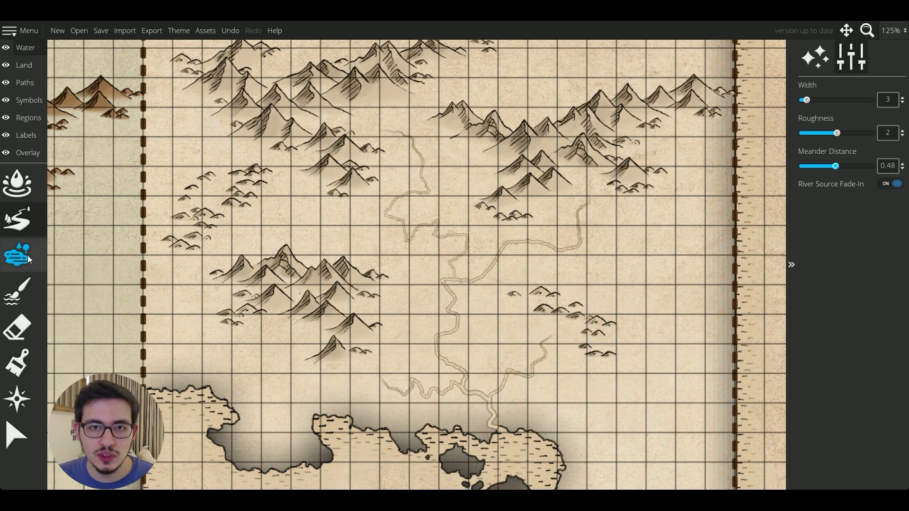
Step: Switch to the lake tool and set its brush size to 120
{"action": "left_click", "coordinate": [28, 258]}
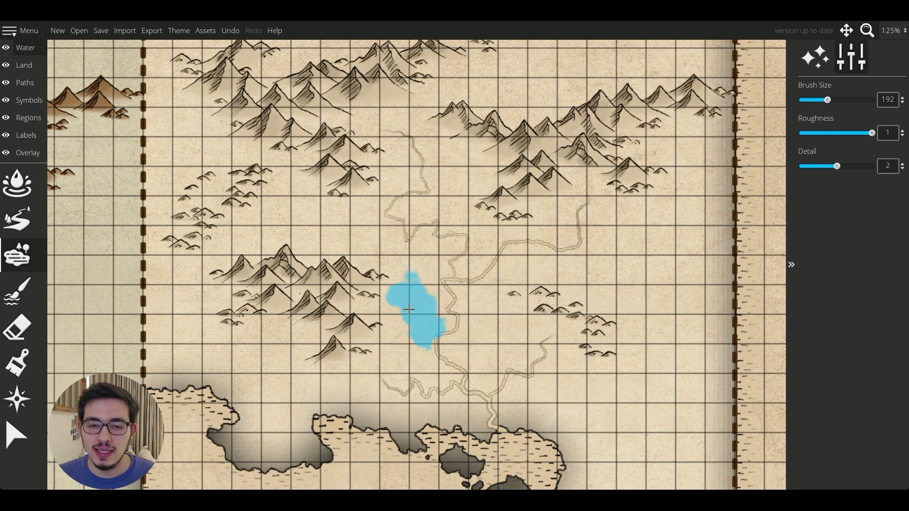
{"action": "scroll", "coordinate": [440, 309], "scroll_direction": "down", "scroll_amount": 2}
{"action": "scroll", "coordinate": [445, 317], "scroll_direction": "down", "scroll_amount": 5}
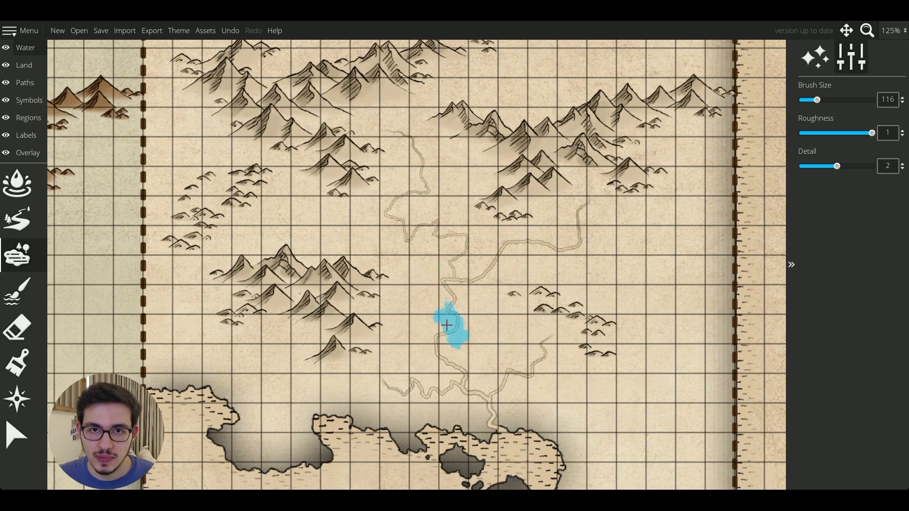
{"action": "scroll", "coordinate": [454, 320], "scroll_direction": "up", "scroll_amount": 1}
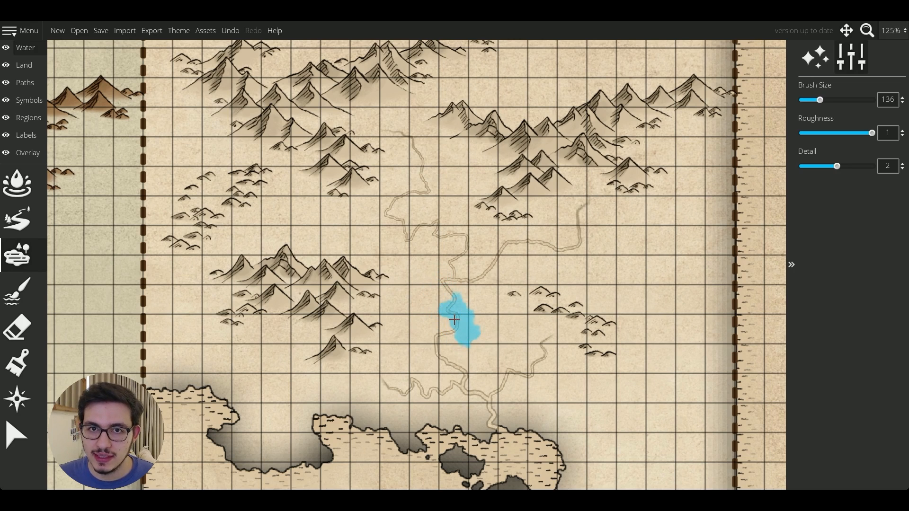
{"action": "scroll", "coordinate": [453, 320], "scroll_direction": "up", "scroll_amount": 5}
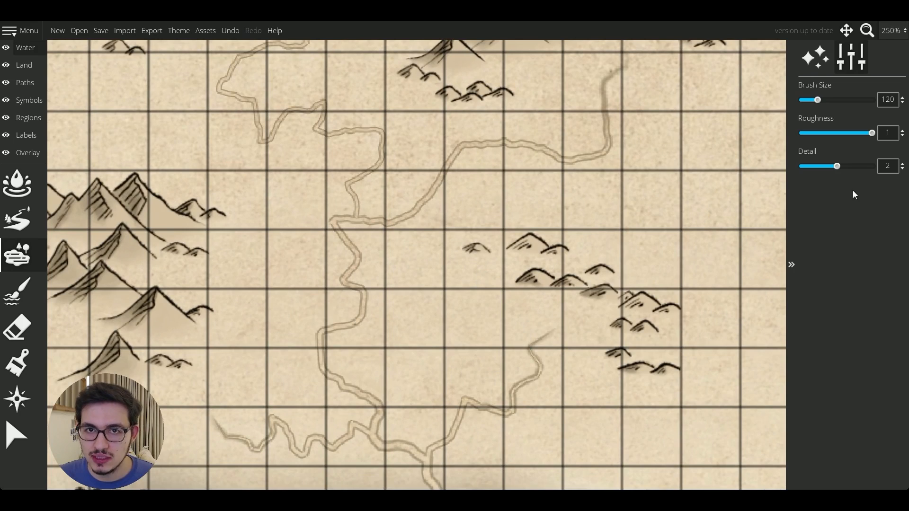
Step: Try the lake shape preview at detail 1 and at detail 3 with roughness 1
{"action": "mouse_move", "coordinate": [872, 134]}
{"action": "left_mouse_down"}
{"action": "mouse_move", "coordinate": [817, 133]}
{"action": "mouse_move", "coordinate": [872, 133]}
{"action": "left_mouse_up"}
{"action": "left_click_drag", "start_coordinate": [837, 166], "coordinate": [802, 166]}
{"action": "scroll", "coordinate": [430, 319], "scroll_direction": "up", "scroll_amount": 3}
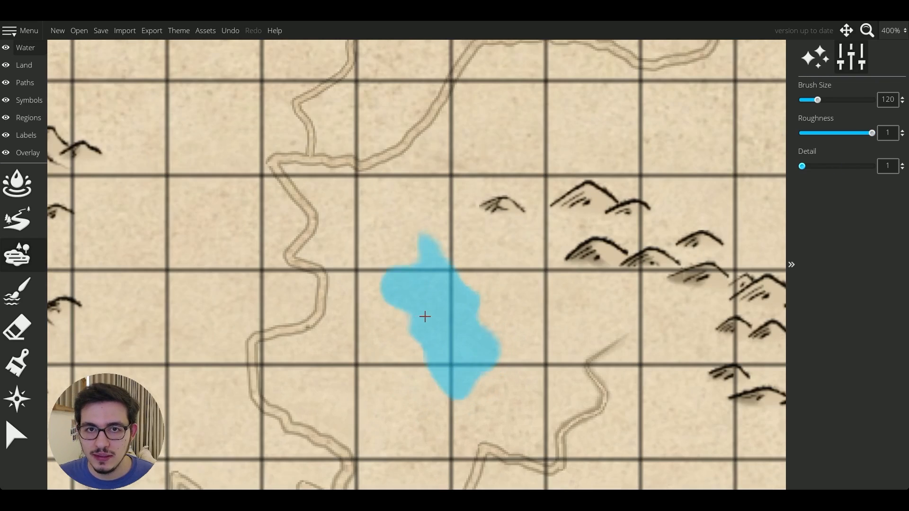
{"action": "scroll", "coordinate": [429, 319], "scroll_direction": "up", "scroll_amount": 3}
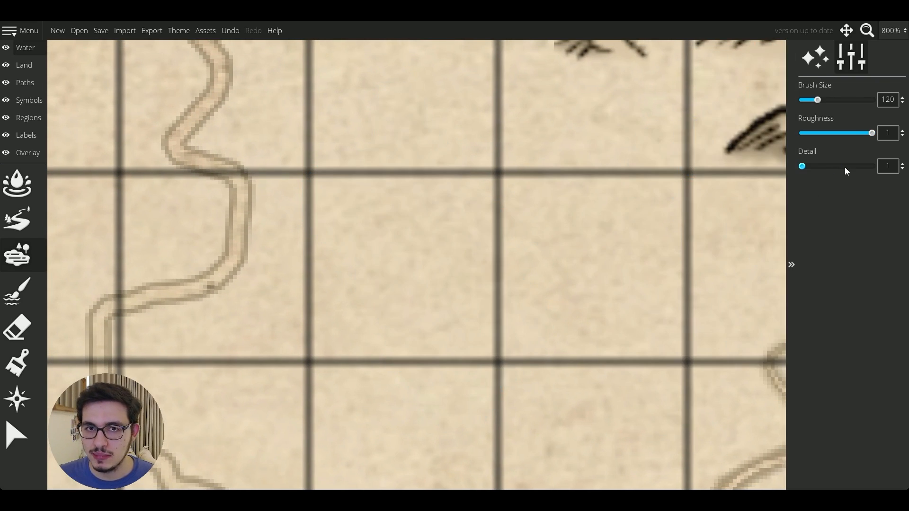
{"action": "left_click_drag", "start_coordinate": [843, 166], "coordinate": [873, 166]}
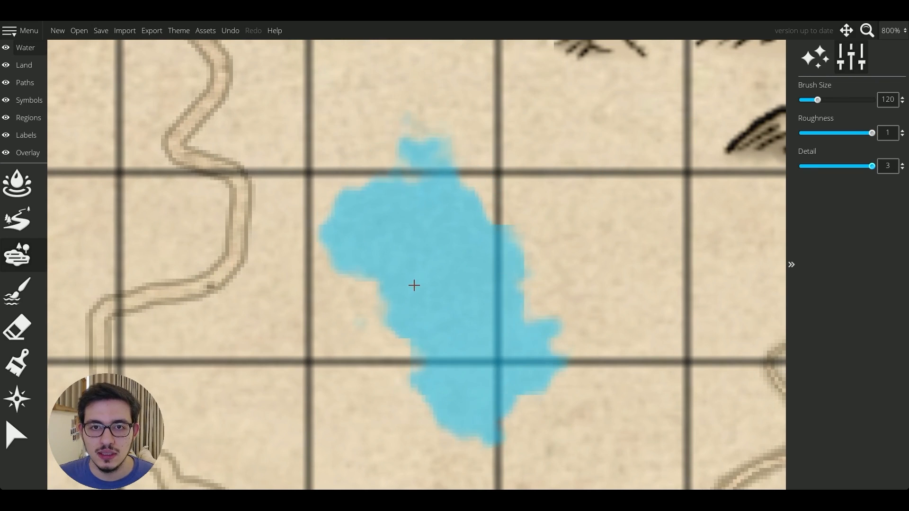
Step: Place a lake with detail 2 on the main river's lower course, and undo a test lake placed east of the rivers
{"action": "scroll", "coordinate": [408, 289], "scroll_direction": "down", "scroll_amount": 8}
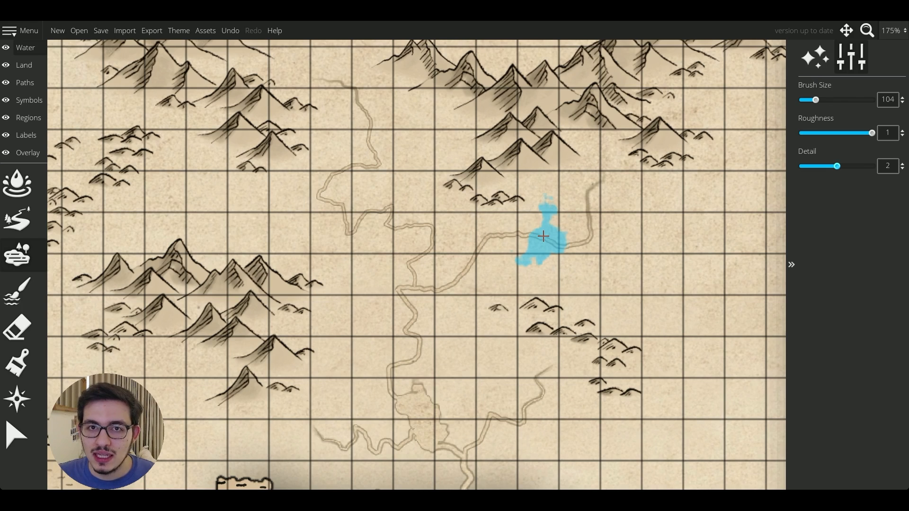
{"action": "left_click_drag", "start_coordinate": [544, 236], "coordinate": [523, 234]}
{"action": "left_click", "coordinate": [669, 244]}
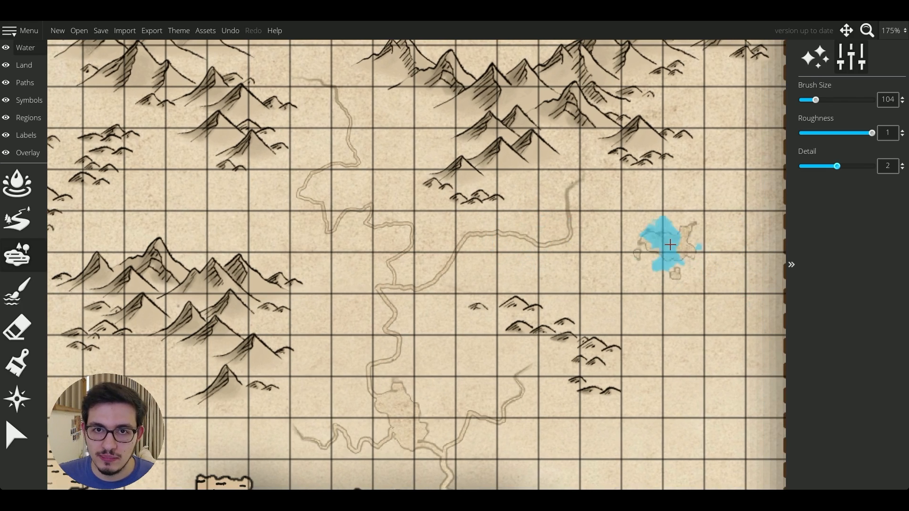
{"action": "key", "text": "ctrl+z"}
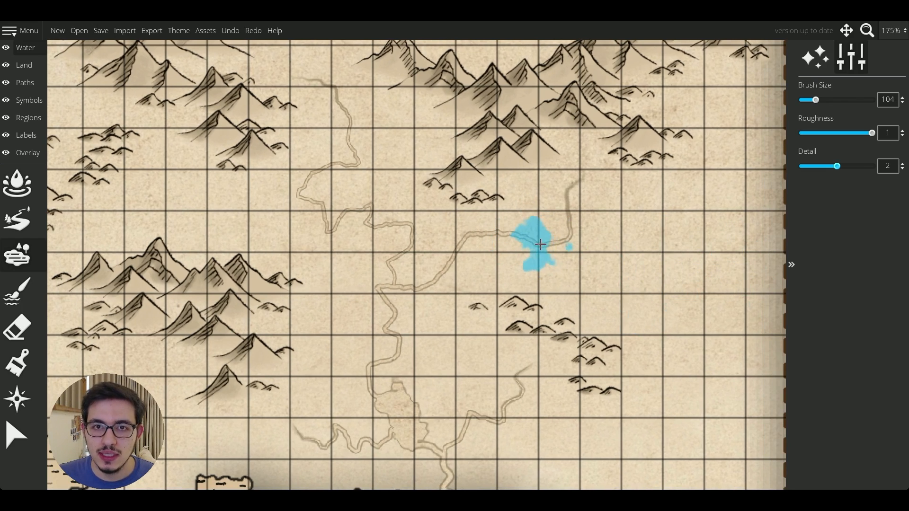
Step: Place a lake with brush size 92 on the eastern river south of the mountains
{"action": "scroll", "coordinate": [524, 232], "scroll_direction": "down", "scroll_amount": 3}
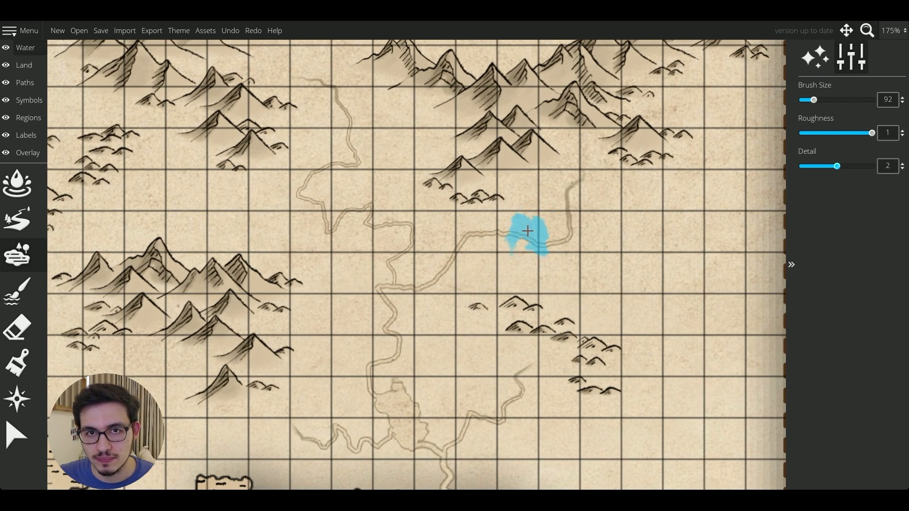
{"action": "left_click", "coordinate": [528, 236]}
{"action": "scroll", "coordinate": [491, 281], "scroll_direction": "down", "scroll_amount": 2}
Step: Paint two test patches near the eastern border with the water brush at size 85, one at roughness 0.28 and one at roughness 1.77
{"action": "left_click", "coordinate": [27, 291]}
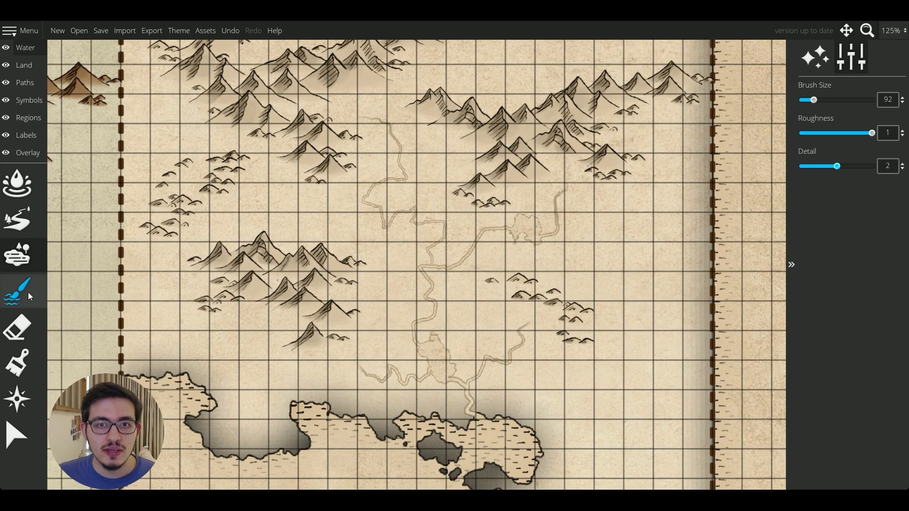
{"action": "left_click", "coordinate": [23, 291]}
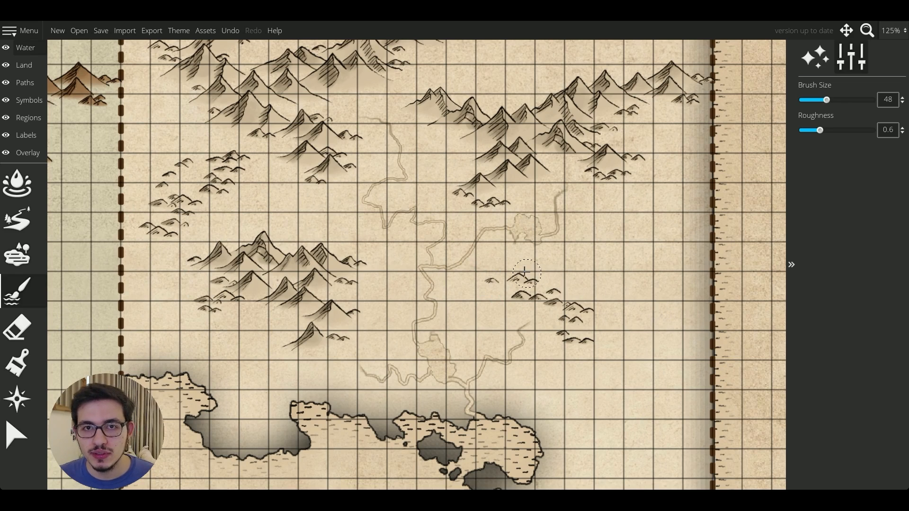
{"action": "scroll", "coordinate": [672, 316], "scroll_direction": "up", "scroll_amount": 3}
{"action": "left_click_drag", "start_coordinate": [833, 101], "coordinate": [848, 104]}
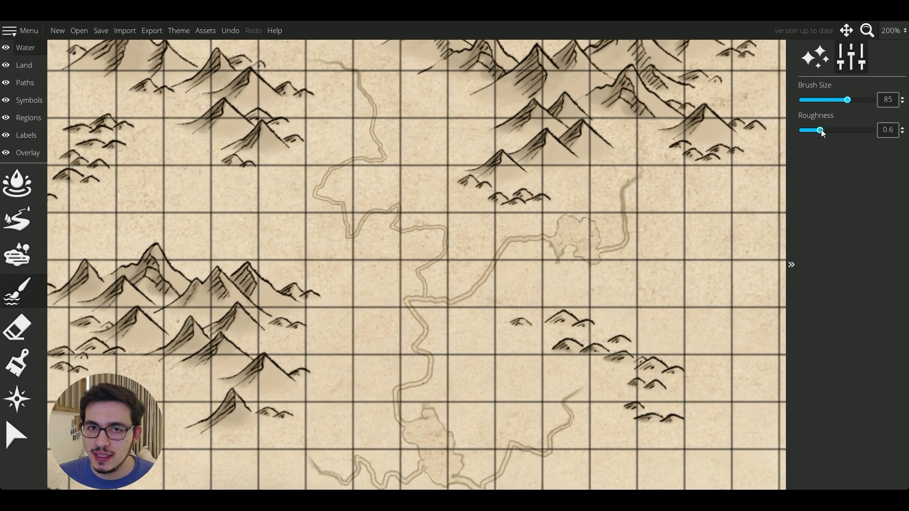
{"action": "mouse_move", "coordinate": [834, 135]}
{"action": "left_mouse_down"}
{"action": "mouse_move", "coordinate": [854, 136]}
{"action": "mouse_move", "coordinate": [808, 135]}
{"action": "left_mouse_up"}
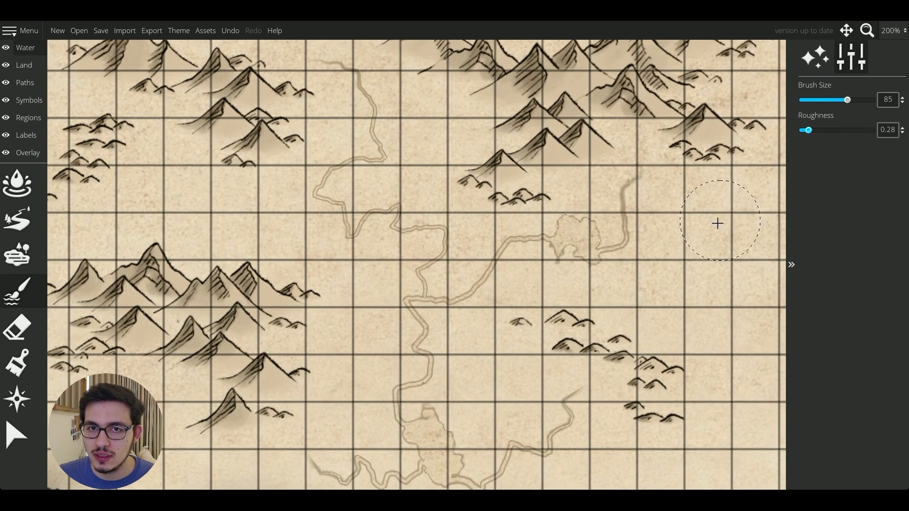
{"action": "scroll", "coordinate": [600, 227], "scroll_direction": "up", "scroll_amount": 2}
{"action": "scroll", "coordinate": [600, 228], "scroll_direction": "up", "scroll_amount": 2}
{"action": "left_click_drag", "start_coordinate": [600, 228], "coordinate": [598, 284]}
{"action": "mouse_move", "coordinate": [643, 210]}
{"action": "left_mouse_down"}
{"action": "mouse_move", "coordinate": [633, 277]}
{"action": "mouse_move", "coordinate": [586, 352]}
{"action": "left_mouse_up"}
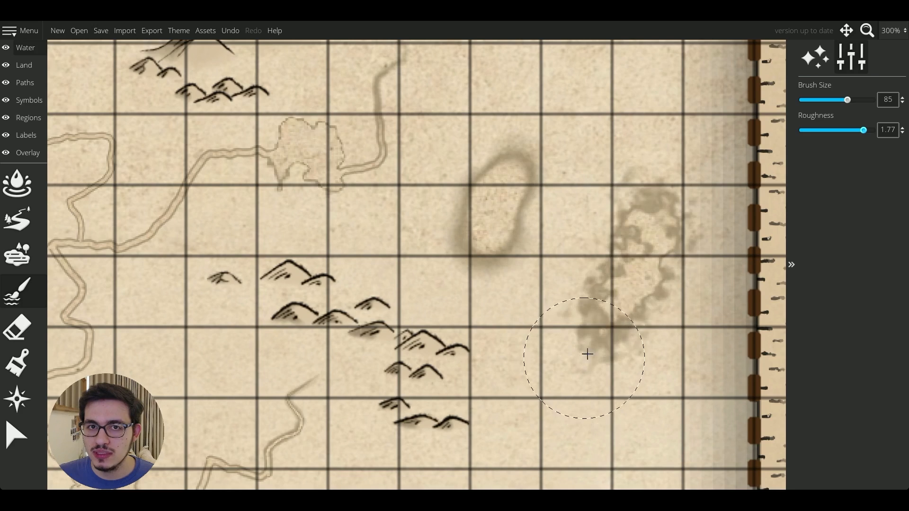
Step: Undo both water brush test patches near the eastern border
{"action": "scroll", "coordinate": [617, 338], "scroll_direction": "down", "scroll_amount": 2}
{"action": "key", "text": "ctrl+z"}
{"action": "key", "text": "ctrl+z"}
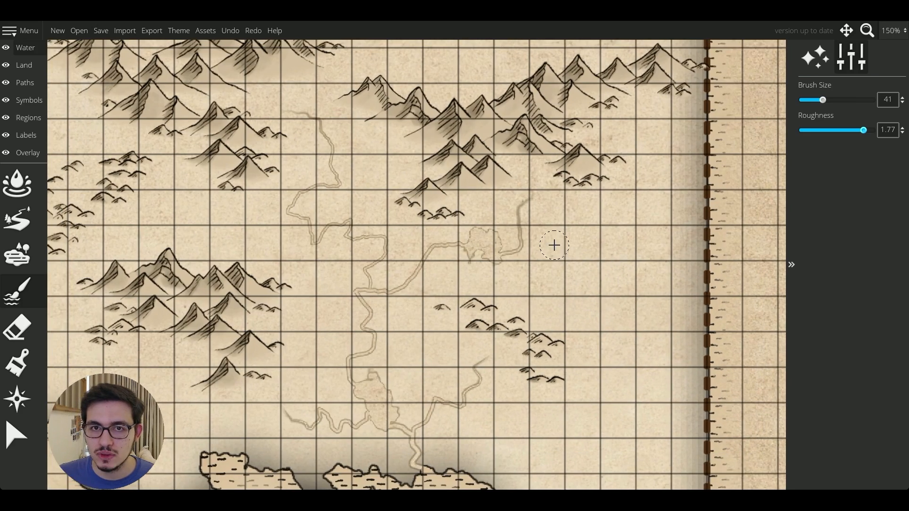
Step: Refine the eastern lake's southwestern shore with the water brush at sizes 9 and 13 and roughness 1.32
{"action": "key", "text": "bracketleft"}
{"action": "key", "text": "bracketleft"}
{"action": "key", "text": "bracketleft"}
{"action": "scroll", "coordinate": [505, 225], "scroll_direction": "up", "scroll_amount": 8}
{"action": "left_click", "coordinate": [505, 225]}
{"action": "key", "text": "bracketleft"}
{"action": "key", "text": "bracketleft"}
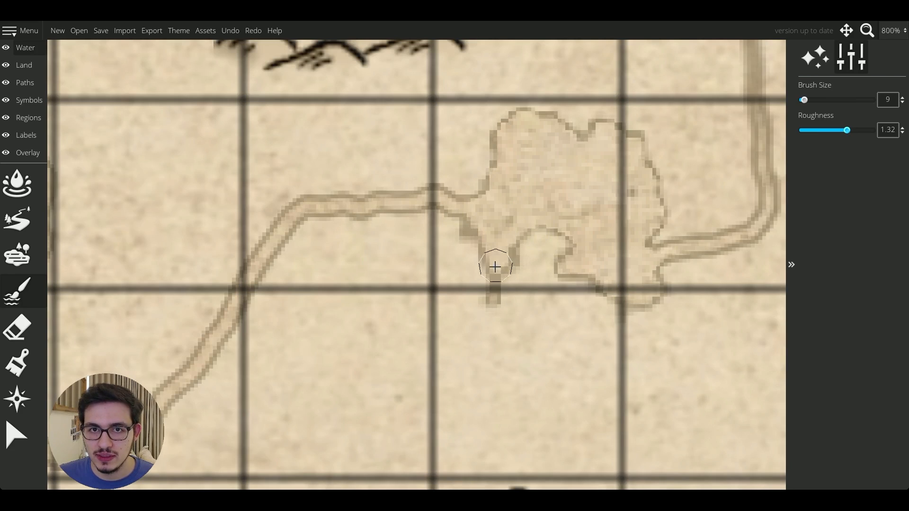
{"action": "mouse_move", "coordinate": [494, 261]}
{"action": "left_mouse_down"}
{"action": "mouse_move", "coordinate": [487, 229]}
{"action": "mouse_move", "coordinate": [472, 227]}
{"action": "left_mouse_up"}
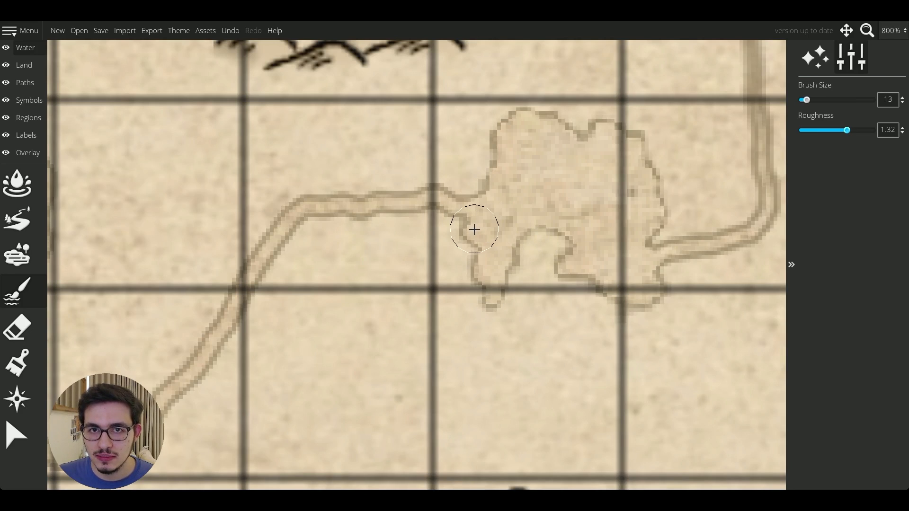
Step: Paint a small lake at the western bend of the northern river with the water brush, using brush size 17 and roughness 1.91
{"action": "scroll", "coordinate": [636, 170], "scroll_direction": "down", "scroll_amount": 6}
{"action": "left_click_drag", "start_coordinate": [383, 184], "coordinate": [462, 184]}
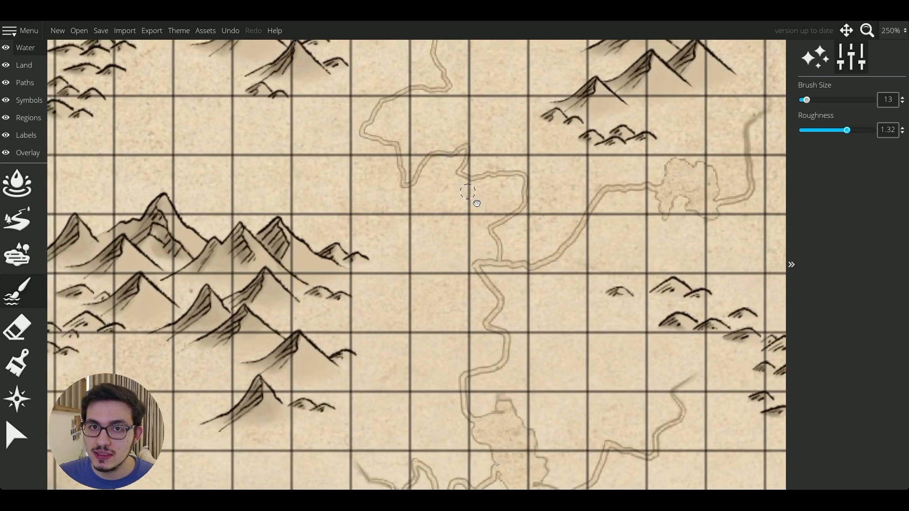
{"action": "left_click_drag", "start_coordinate": [378, 48], "coordinate": [419, 183]}
{"action": "left_click_drag", "start_coordinate": [442, 145], "coordinate": [445, 164]}
{"action": "scroll", "coordinate": [445, 164], "scroll_direction": "up", "scroll_amount": 3}
{"action": "mouse_move", "coordinate": [392, 355]}
{"action": "left_mouse_down"}
{"action": "mouse_move", "coordinate": [362, 388]}
{"action": "mouse_move", "coordinate": [399, 395]}
{"action": "mouse_move", "coordinate": [387, 390]}
{"action": "mouse_move", "coordinate": [391, 373]}
{"action": "mouse_move", "coordinate": [425, 376]}
{"action": "mouse_move", "coordinate": [363, 378]}
{"action": "mouse_move", "coordinate": [346, 392]}
{"action": "mouse_move", "coordinate": [362, 355]}
{"action": "mouse_move", "coordinate": [388, 358]}
{"action": "mouse_move", "coordinate": [359, 365]}
{"action": "mouse_move", "coordinate": [394, 378]}
{"action": "left_mouse_up"}
{"action": "key", "text": "bracketright"}
{"action": "scroll", "coordinate": [310, 365], "scroll_direction": "up", "scroll_amount": 2}
{"action": "key", "text": "bracketright"}
{"action": "key", "text": "bracketleft"}
{"action": "scroll", "coordinate": [402, 378], "scroll_direction": "down", "scroll_amount": 7}
{"action": "left_click_drag", "start_coordinate": [433, 407], "coordinate": [423, 305]}
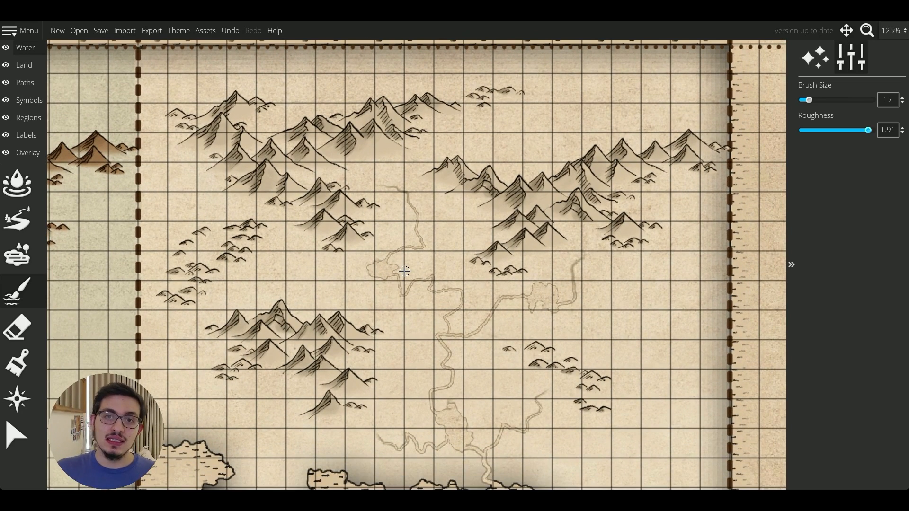
Step: Trim the western and southern shores of the small lake at the northern river's western bend with the eraser at sizes 64, 44 and 28
{"action": "left_click", "coordinate": [22, 326]}
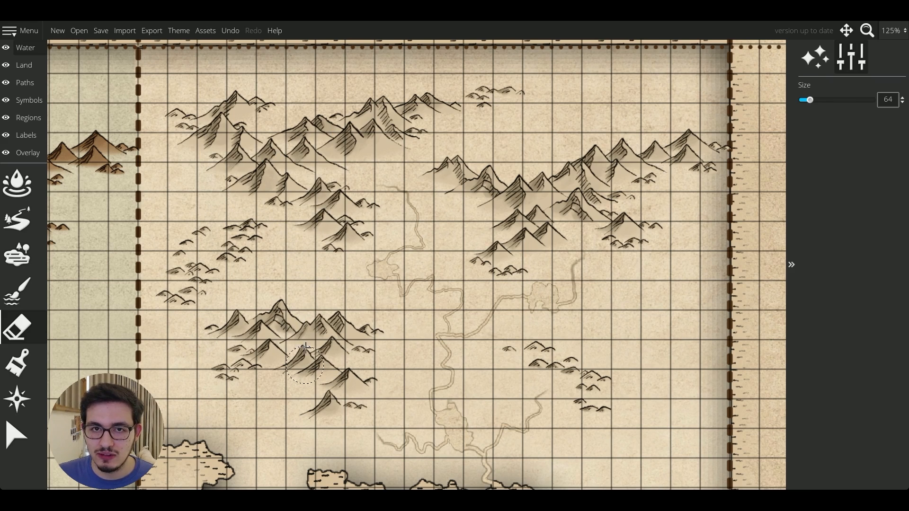
{"action": "scroll", "coordinate": [384, 284], "scroll_direction": "up", "scroll_amount": 8}
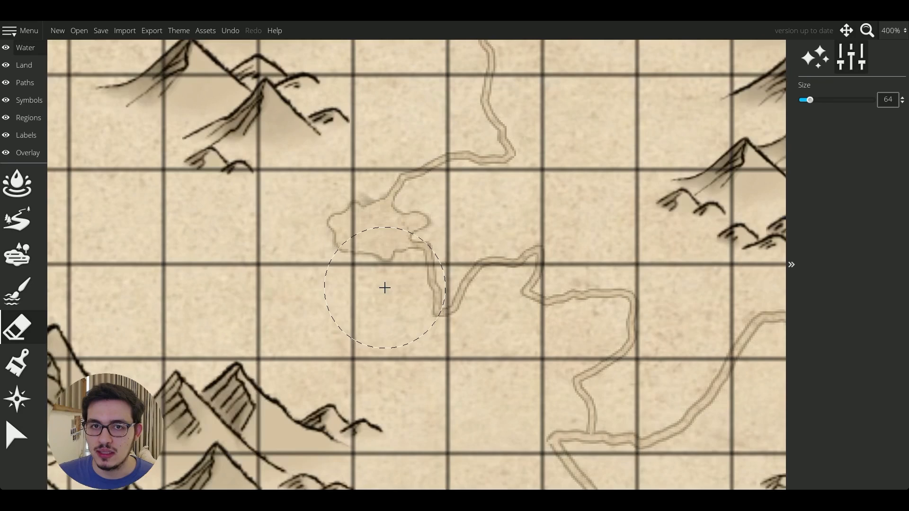
{"action": "left_click_drag", "start_coordinate": [323, 301], "coordinate": [379, 300]}
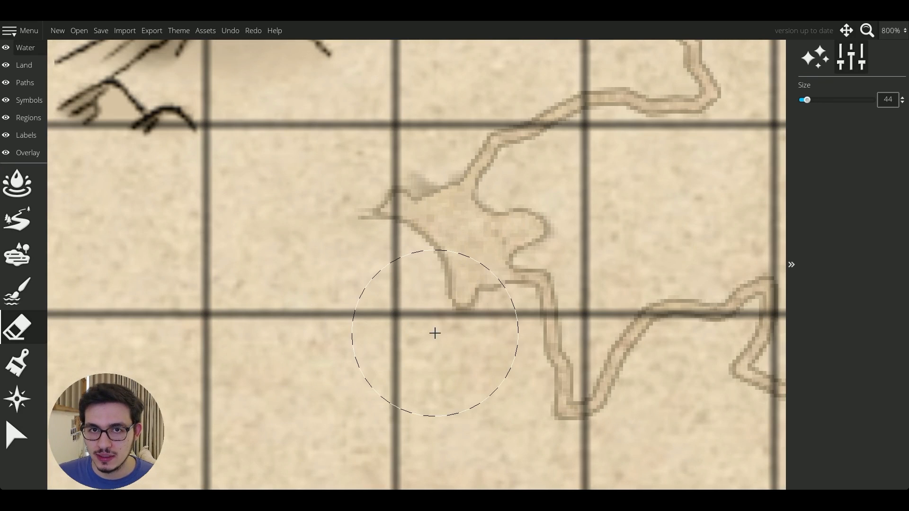
{"action": "left_click", "coordinate": [417, 311]}
{"action": "scroll", "coordinate": [441, 282], "scroll_direction": "down", "scroll_amount": 4}
{"action": "mouse_move", "coordinate": [418, 255]}
{"action": "left_mouse_down"}
{"action": "mouse_move", "coordinate": [372, 192]}
{"action": "mouse_move", "coordinate": [388, 208]}
{"action": "mouse_move", "coordinate": [412, 183]}
{"action": "mouse_move", "coordinate": [416, 240]}
{"action": "left_mouse_up"}
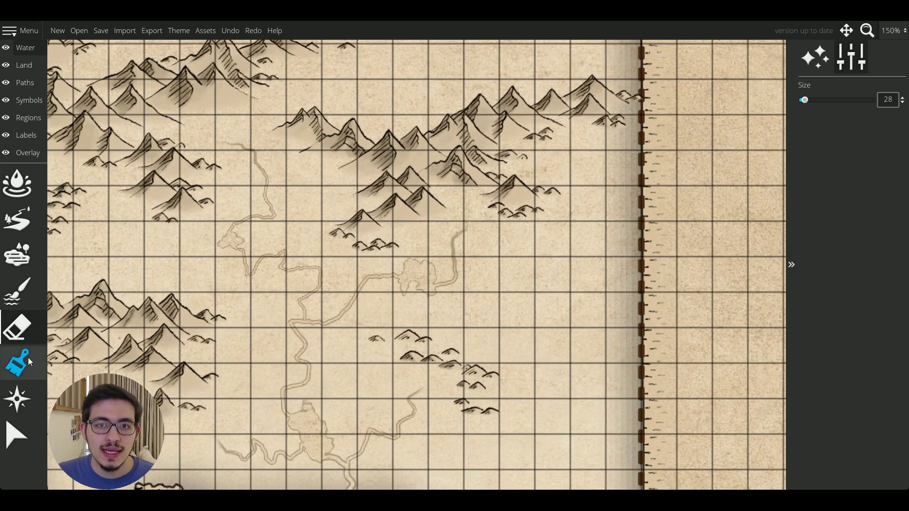
Step: Set the map's freshwater color to an opaque grey-blue, hex 73979f
{"action": "left_click", "coordinate": [28, 360]}
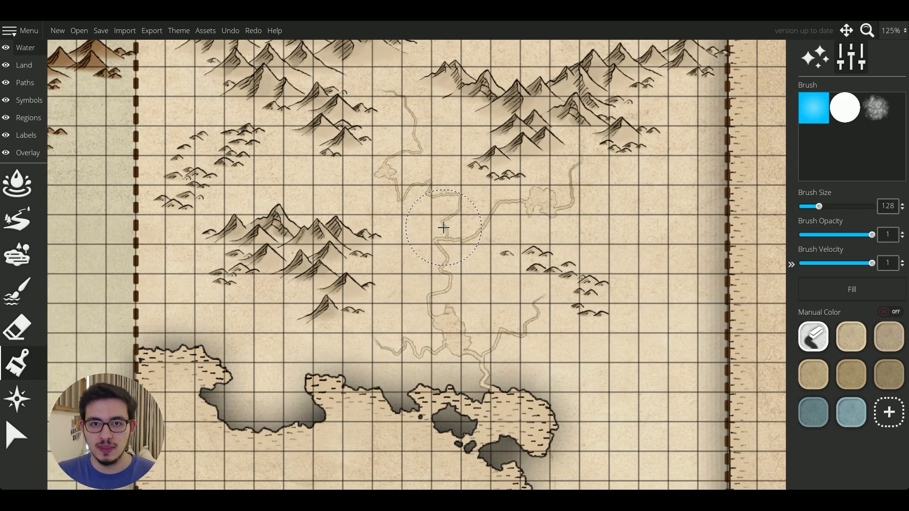
{"action": "left_click", "coordinate": [21, 65]}
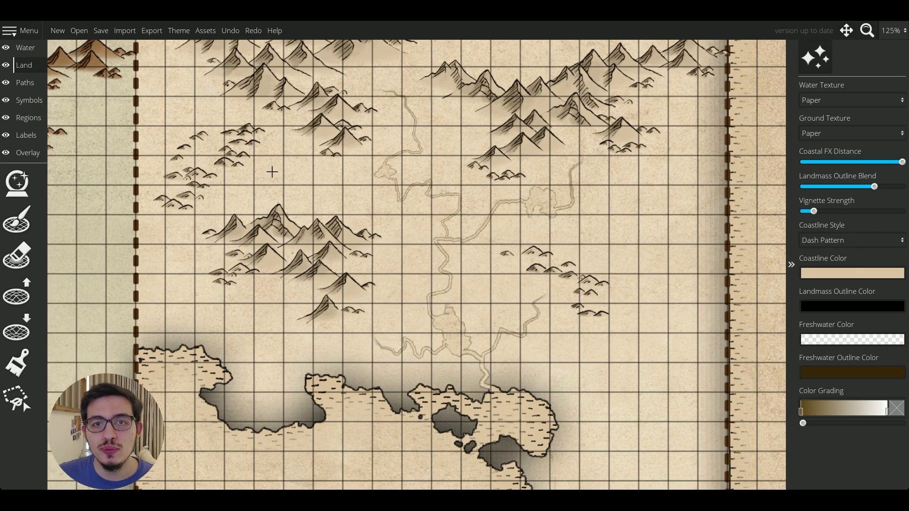
{"action": "left_click", "coordinate": [824, 339]}
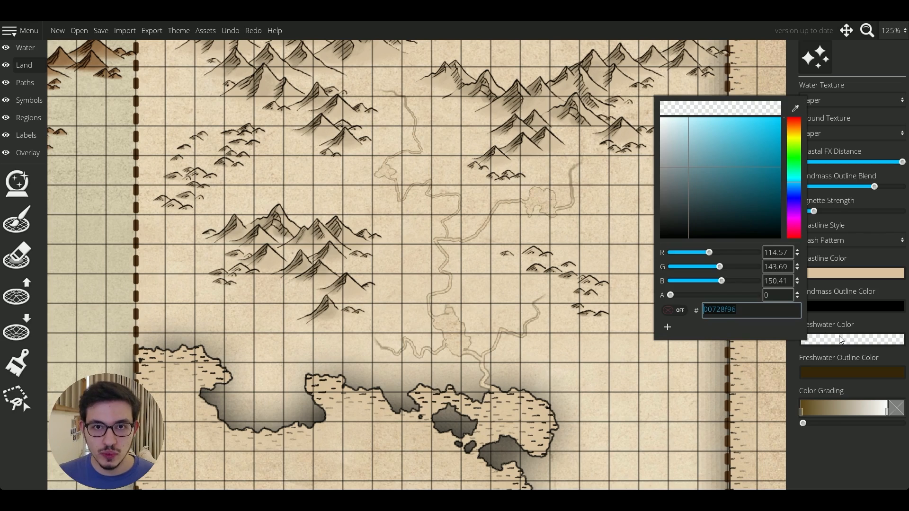
{"action": "left_click", "coordinate": [693, 164]}
{"action": "left_click", "coordinate": [829, 458]}
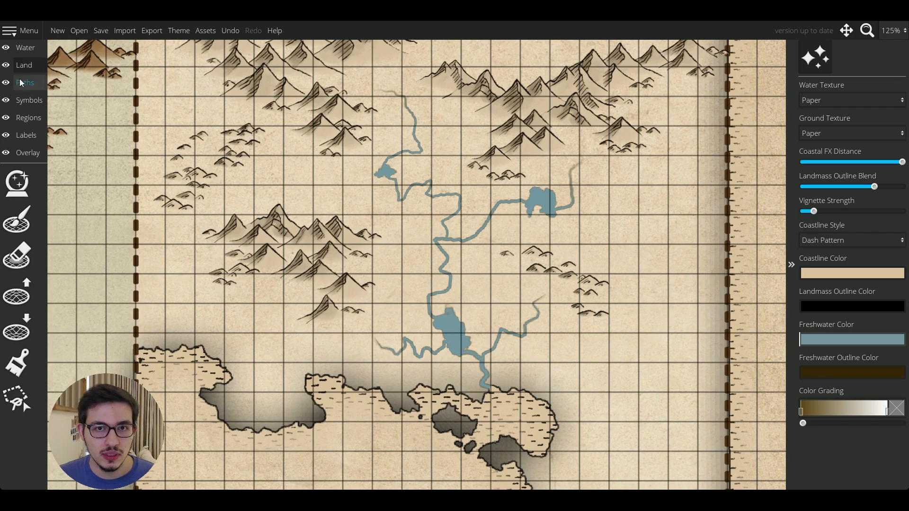
Step: Reshape the southern lake's northern shore with the water brush at sizes 13 and 17 and roughness 1.91
{"action": "left_click", "coordinate": [25, 48]}
{"action": "scroll", "coordinate": [417, 365], "scroll_direction": "up", "scroll_amount": 3}
{"action": "scroll", "coordinate": [473, 268], "scroll_direction": "up", "scroll_amount": 2}
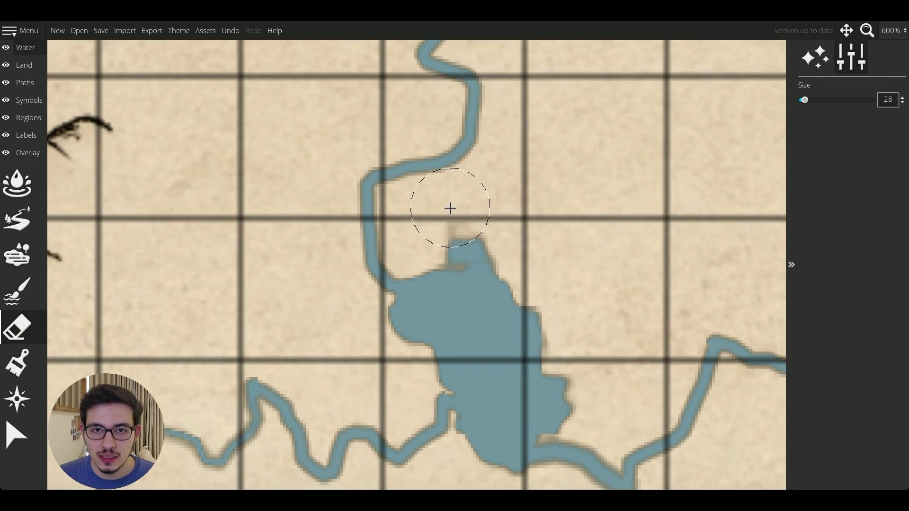
{"action": "scroll", "coordinate": [450, 203], "scroll_direction": "down", "scroll_amount": 2}
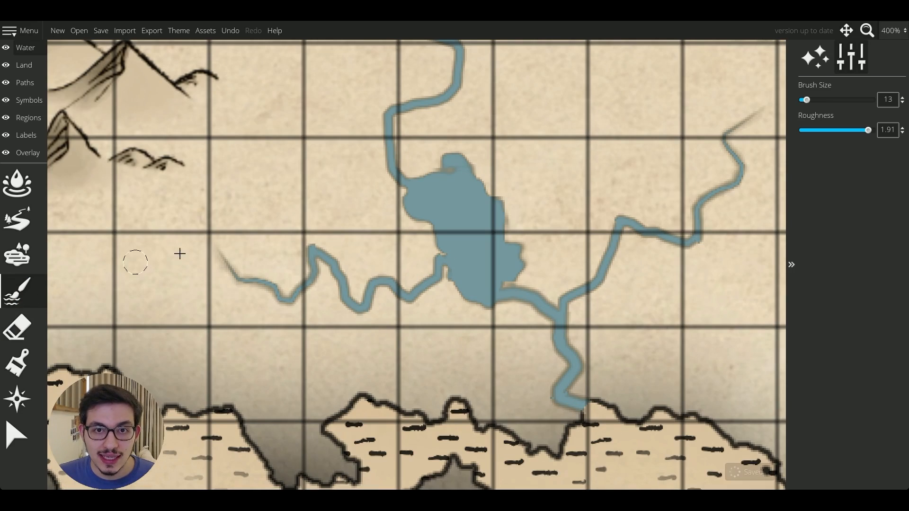
{"action": "mouse_move", "coordinate": [433, 198]}
{"action": "left_mouse_down"}
{"action": "mouse_move", "coordinate": [459, 180]}
{"action": "mouse_move", "coordinate": [451, 171]}
{"action": "left_mouse_up"}
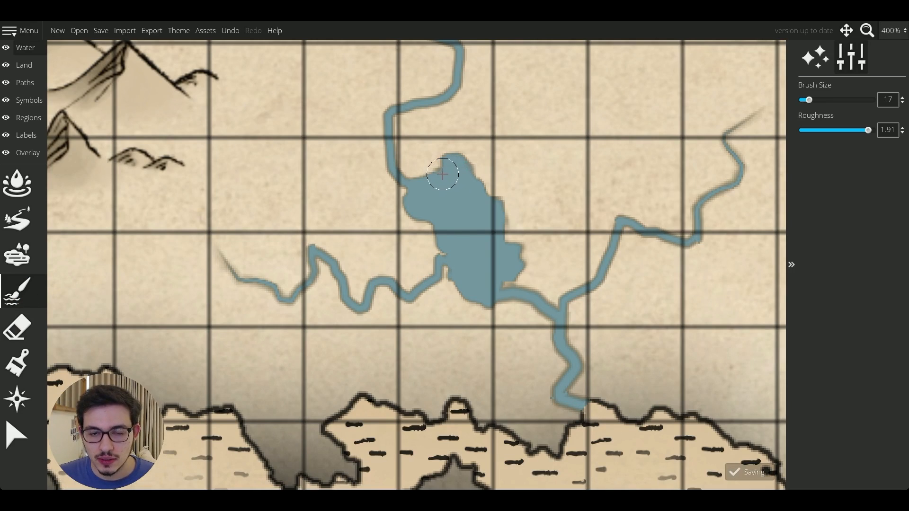
{"action": "scroll", "coordinate": [450, 171], "scroll_direction": "down", "scroll_amount": 2}
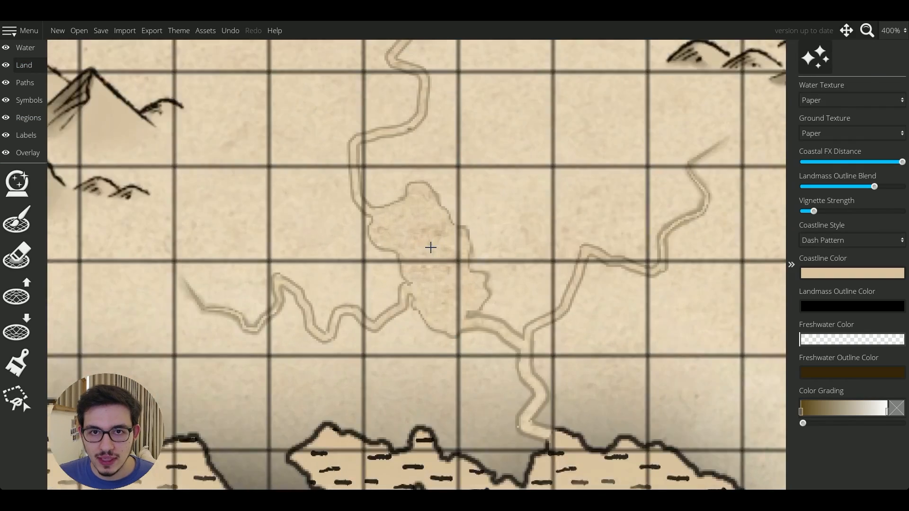
{"action": "scroll", "coordinate": [430, 247], "scroll_direction": "up", "scroll_amount": 2}
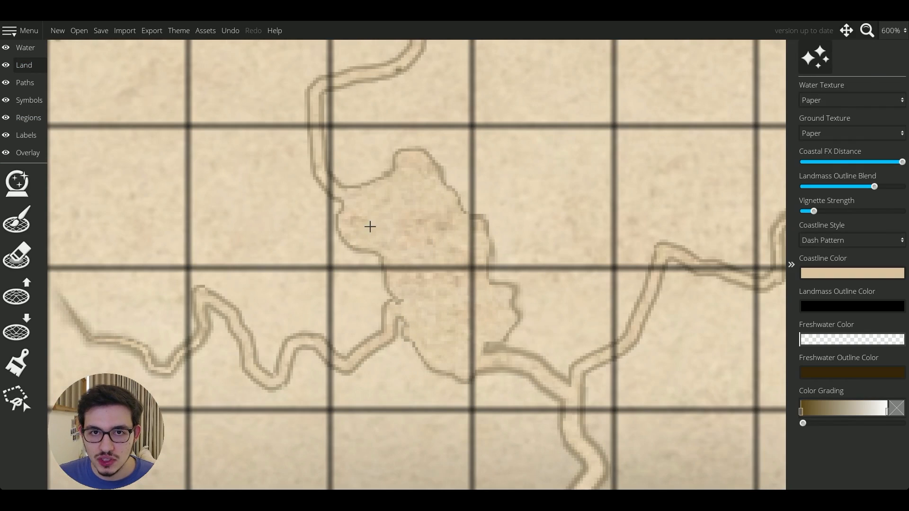
Step: Smooth the river junctions on the southern lake's southwestern and southeastern shores with the water brush at size 17 and roughness 1.91
{"action": "left_click", "coordinate": [25, 47]}
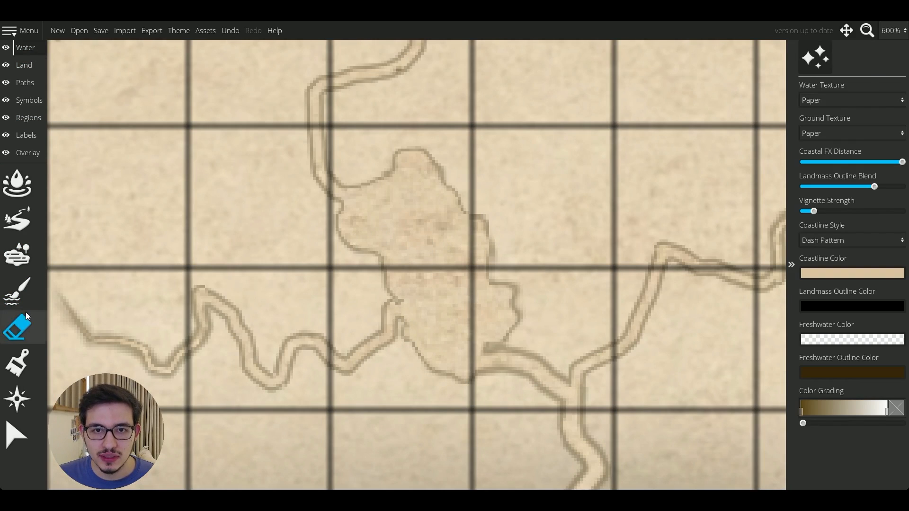
{"action": "left_click", "coordinate": [18, 292]}
{"action": "scroll", "coordinate": [406, 319], "scroll_direction": "down", "scroll_amount": 4}
{"action": "left_click", "coordinate": [403, 319]}
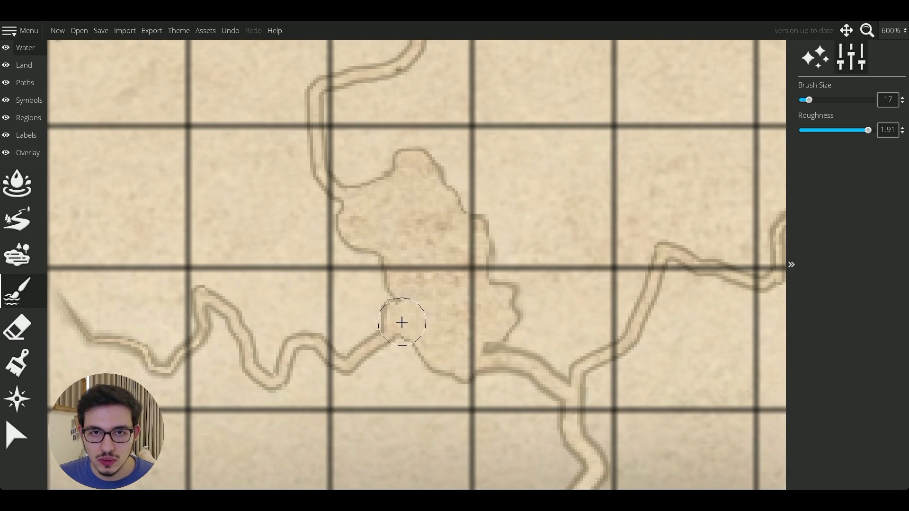
{"action": "scroll", "coordinate": [416, 282], "scroll_direction": "down", "scroll_amount": 3}
{"action": "scroll", "coordinate": [436, 288], "scroll_direction": "up", "scroll_amount": 3}
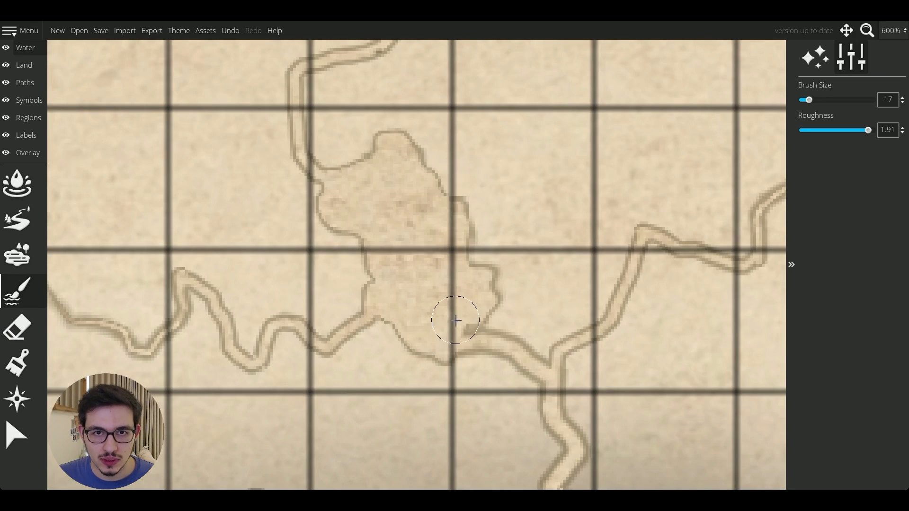
{"action": "scroll", "coordinate": [452, 300], "scroll_direction": "down", "scroll_amount": 3}
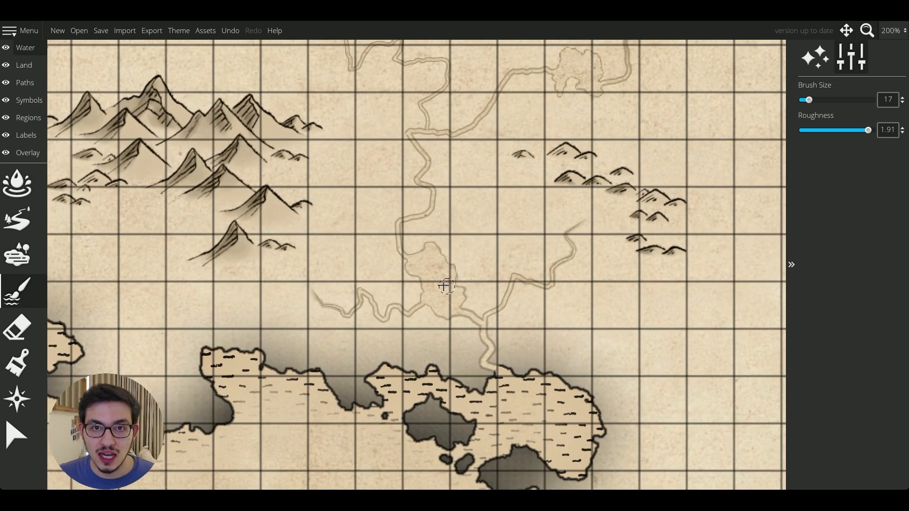
Step: Raise the freshwater color's alpha to 176 and to the full 255
{"action": "left_click", "coordinate": [33, 70]}
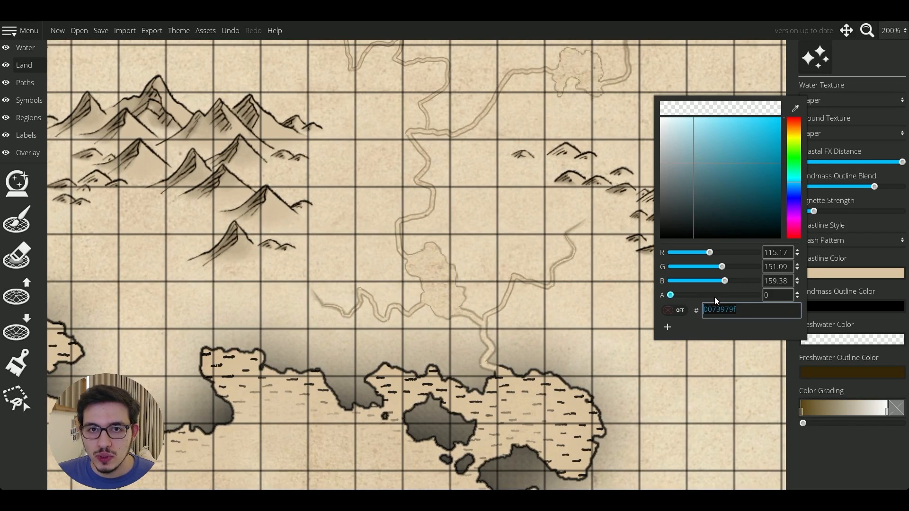
{"action": "left_click_drag", "start_coordinate": [714, 298], "coordinate": [735, 318]}
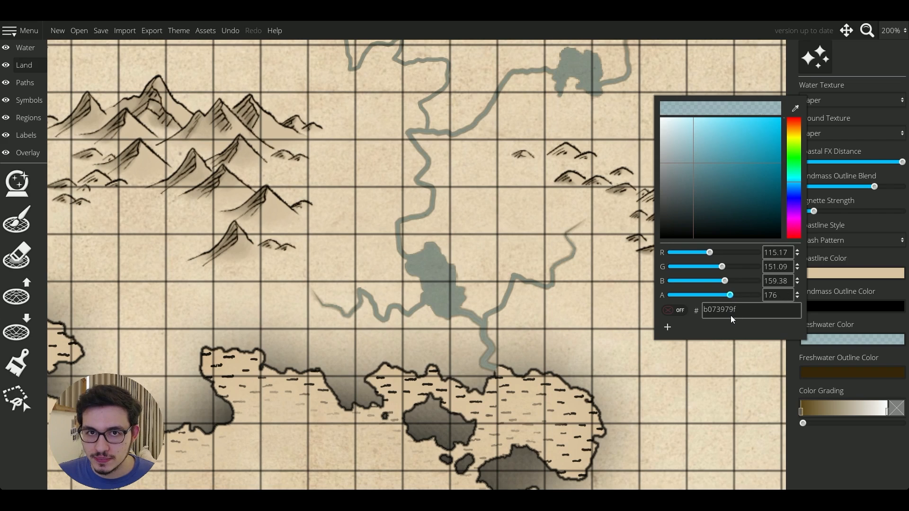
{"action": "scroll", "coordinate": [529, 262], "scroll_direction": "down", "scroll_amount": 2}
{"action": "left_click", "coordinate": [827, 345]}
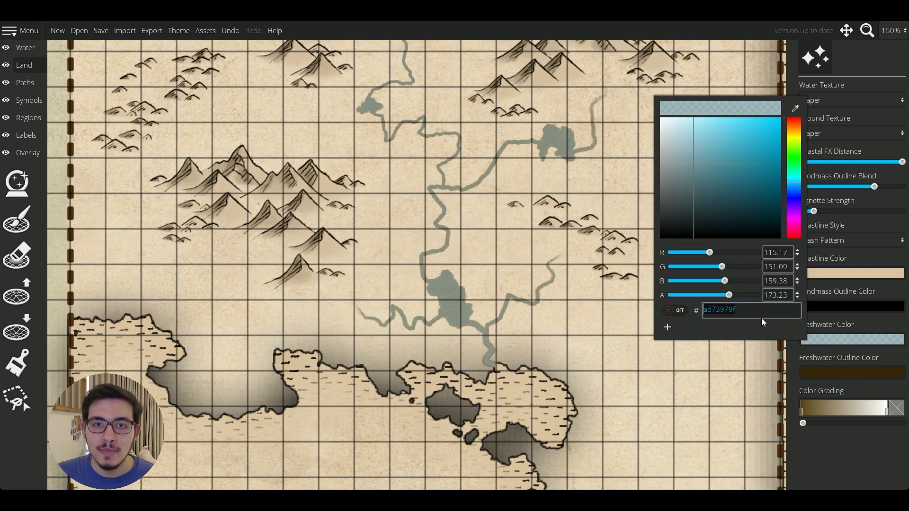
{"action": "left_click_drag", "start_coordinate": [728, 301], "coordinate": [761, 297]}
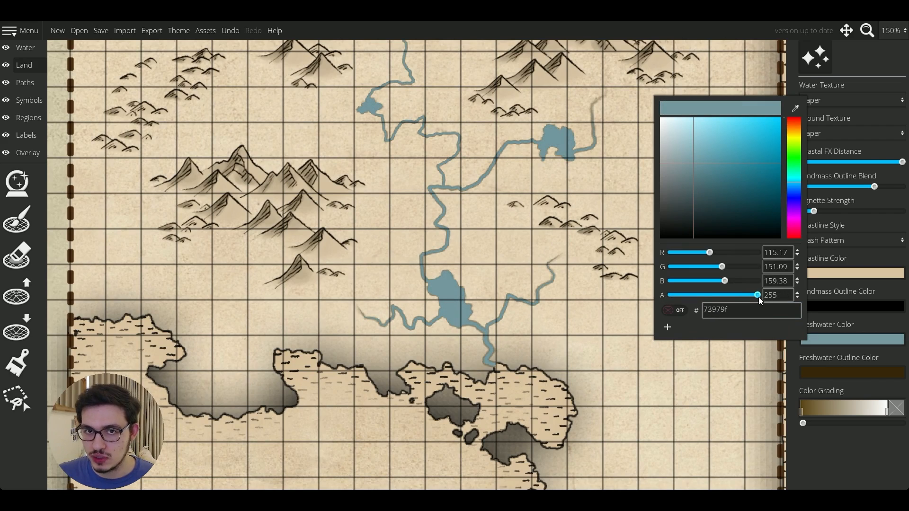
Step: Make the freshwater color fully transparent by setting its alpha to 0
{"action": "left_click", "coordinate": [22, 49]}
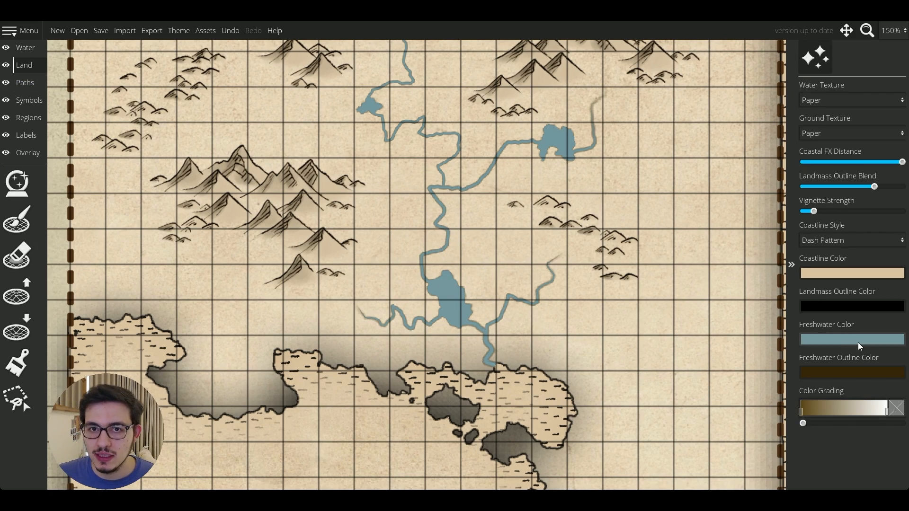
{"action": "left_click", "coordinate": [852, 339]}
{"action": "left_click_drag", "start_coordinate": [757, 295], "coordinate": [553, 351]}
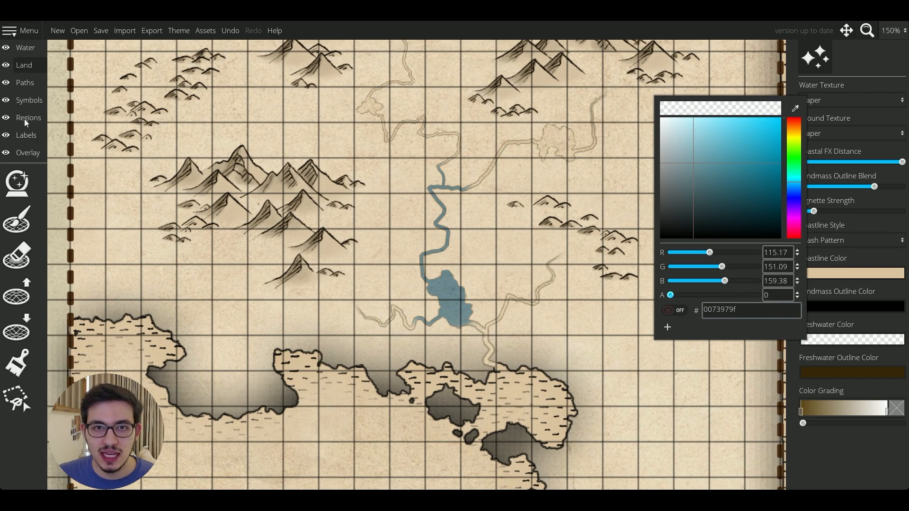
Step: Fill all water on the map with the light blue swatch of the water color brush
{"action": "left_click", "coordinate": [24, 48]}
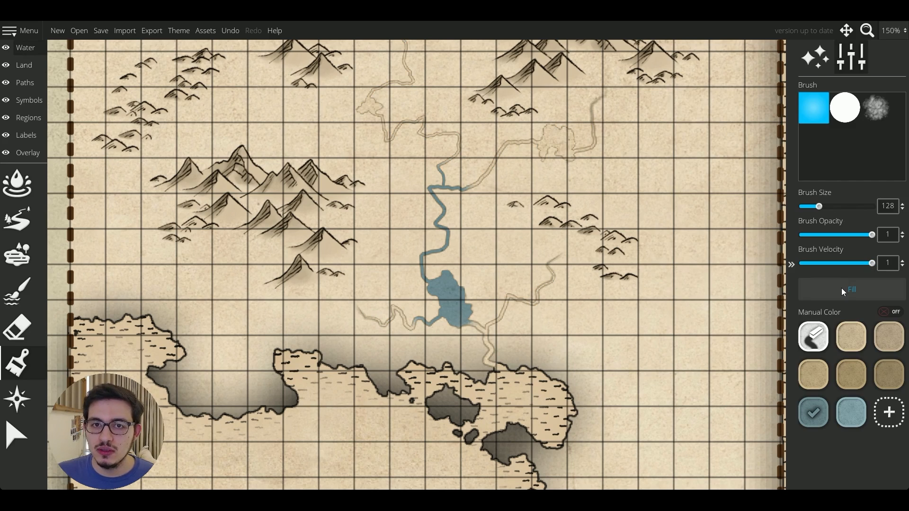
{"action": "left_click", "coordinate": [851, 412]}
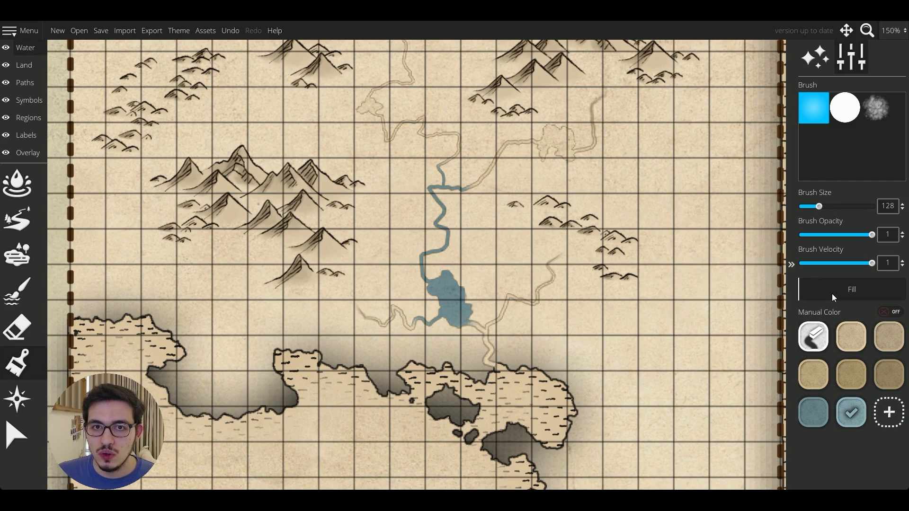
{"action": "left_click", "coordinate": [834, 297]}
{"action": "scroll", "coordinate": [687, 300], "scroll_direction": "down", "scroll_amount": 2}
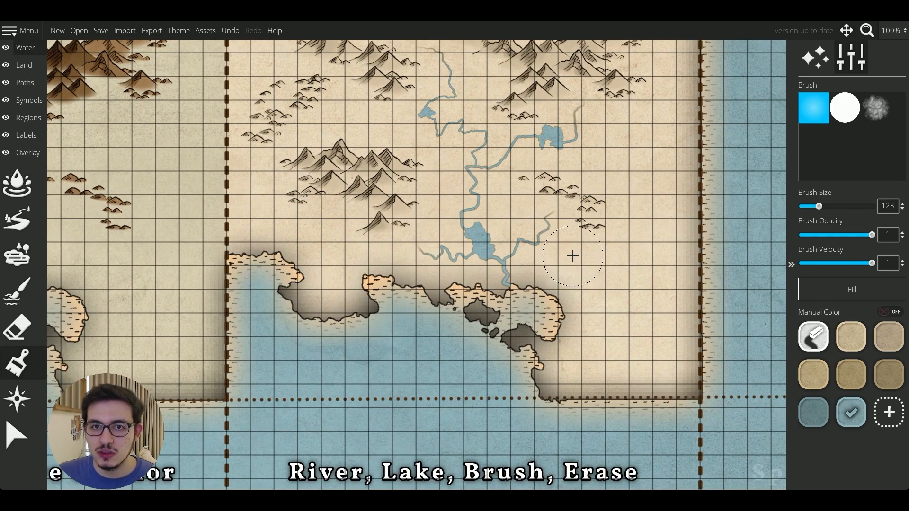
{"action": "left_click_drag", "start_coordinate": [573, 264], "coordinate": [566, 330]}
Step: Paint the lakes with the dark blue swatch at brush size 136, opacity 0.34 and velocity 0.34
{"action": "left_click", "coordinate": [813, 412]}
{"action": "scroll", "coordinate": [602, 315], "scroll_direction": "up", "scroll_amount": 1}
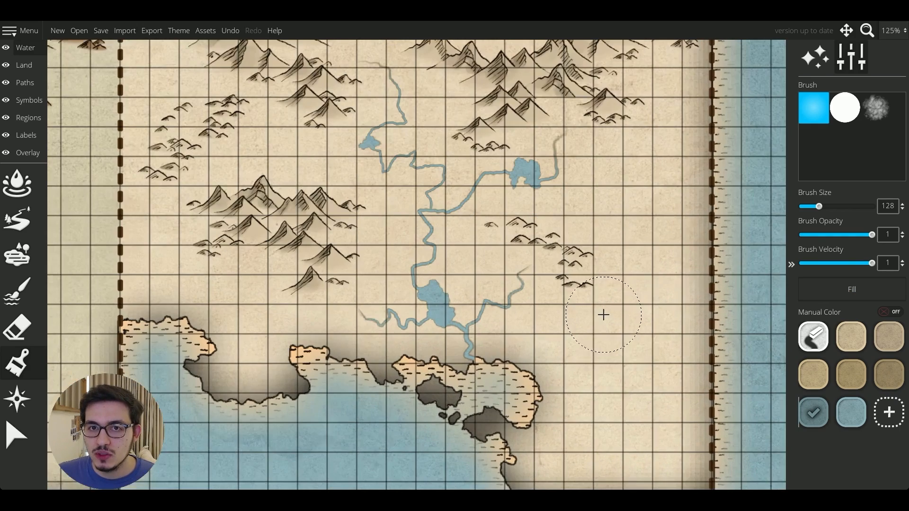
{"action": "left_click", "coordinate": [820, 263]}
{"action": "left_click", "coordinate": [820, 235]}
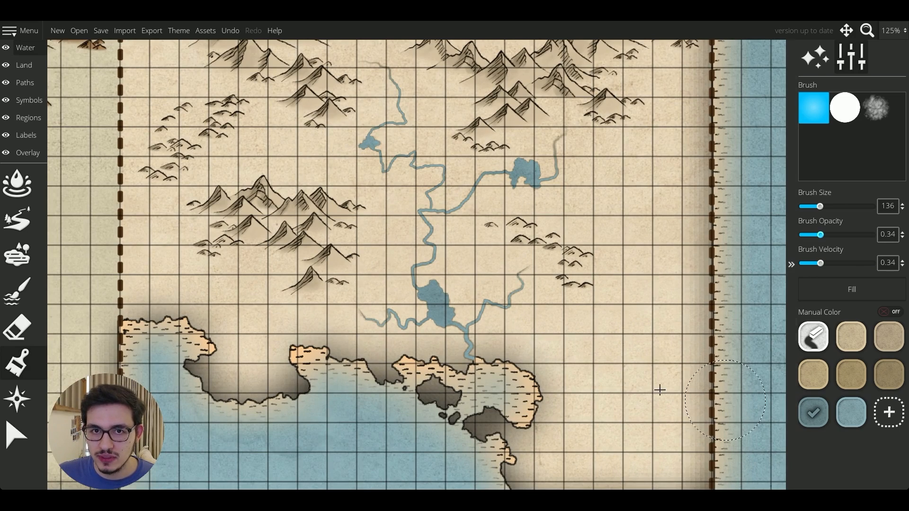
{"action": "left_click_drag", "start_coordinate": [538, 355], "coordinate": [552, 283]}
Step: Clear all painted water color by filling the map with the eraser swatch
{"action": "scroll", "coordinate": [551, 283], "scroll_direction": "down", "scroll_amount": 2}
{"action": "left_click", "coordinate": [812, 337]}
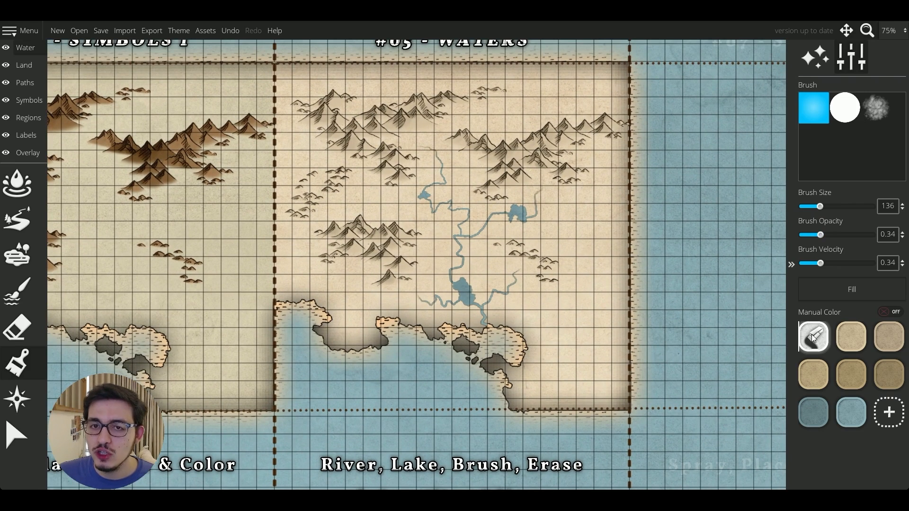
{"action": "left_click", "coordinate": [844, 289]}
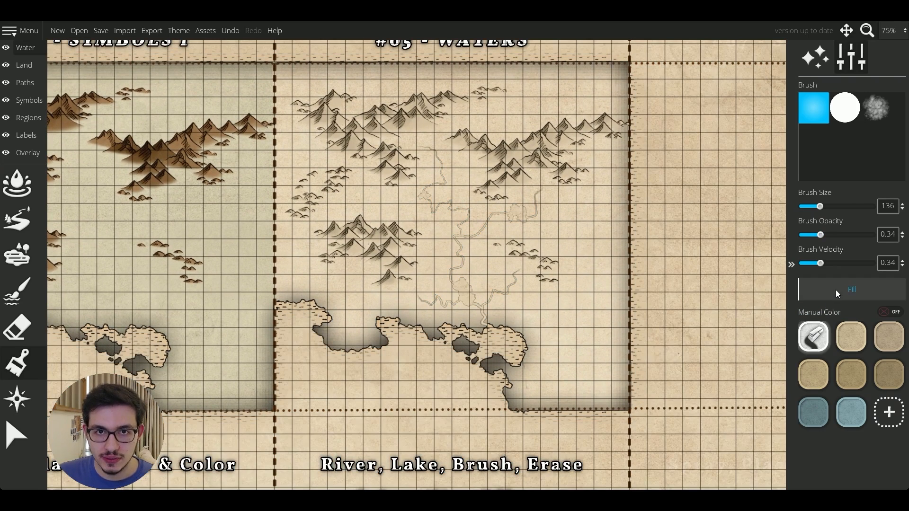
Step: Paint the rivers and lakes with the light blue swatch at brush size 136, raising brush opacity and velocity to 1
{"action": "left_click", "coordinate": [851, 412]}
{"action": "scroll", "coordinate": [525, 284], "scroll_direction": "up", "scroll_amount": 3}
{"action": "mouse_move", "coordinate": [403, 225]}
{"action": "left_mouse_down"}
{"action": "mouse_move", "coordinate": [382, 239]}
{"action": "mouse_move", "coordinate": [407, 294]}
{"action": "left_mouse_up"}
{"action": "left_click_drag", "start_coordinate": [820, 263], "coordinate": [873, 263]}
{"action": "left_click_drag", "start_coordinate": [820, 235], "coordinate": [872, 235]}
{"action": "mouse_move", "coordinate": [402, 232]}
{"action": "left_mouse_down"}
{"action": "mouse_move", "coordinate": [355, 292]}
{"action": "mouse_move", "coordinate": [471, 300]}
{"action": "mouse_move", "coordinate": [450, 322]}
{"action": "left_mouse_up"}
{"action": "left_click_drag", "start_coordinate": [435, 213], "coordinate": [414, 268]}
{"action": "mouse_move", "coordinate": [402, 246]}
{"action": "left_mouse_down"}
{"action": "mouse_move", "coordinate": [522, 169]}
{"action": "mouse_move", "coordinate": [332, 144]}
{"action": "left_mouse_up"}
{"action": "mouse_move", "coordinate": [352, 177]}
{"action": "left_mouse_down"}
{"action": "mouse_move", "coordinate": [412, 300]}
{"action": "mouse_move", "coordinate": [402, 215]}
{"action": "left_mouse_up"}
{"action": "left_click_drag", "start_coordinate": [429, 329], "coordinate": [470, 144]}
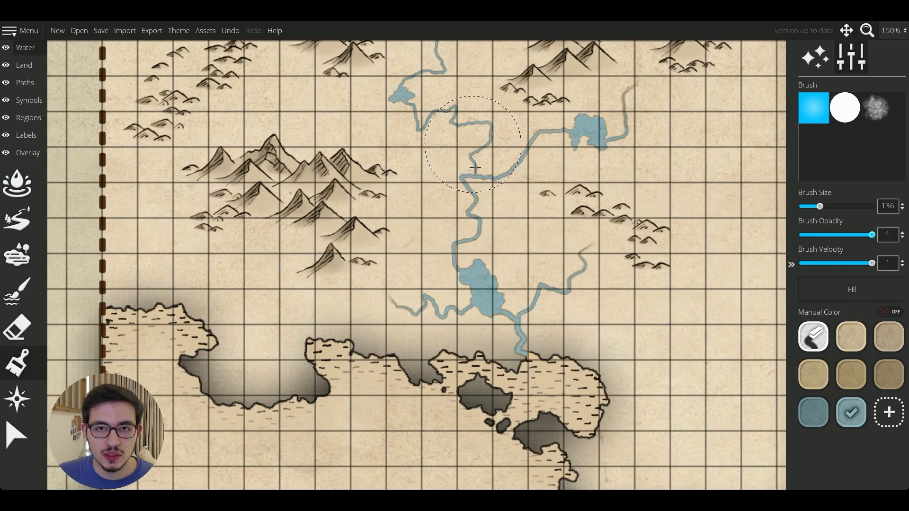
Step: Paint the sea along the southern coast light blue with brush size 512
{"action": "scroll", "coordinate": [491, 213], "scroll_direction": "down", "scroll_amount": 3}
{"action": "scroll", "coordinate": [402, 184], "scroll_direction": "up", "scroll_amount": 1}
{"action": "mouse_move", "coordinate": [303, 403]}
{"action": "left_mouse_down"}
{"action": "mouse_move", "coordinate": [525, 402]}
{"action": "mouse_move", "coordinate": [375, 391]}
{"action": "left_mouse_up"}
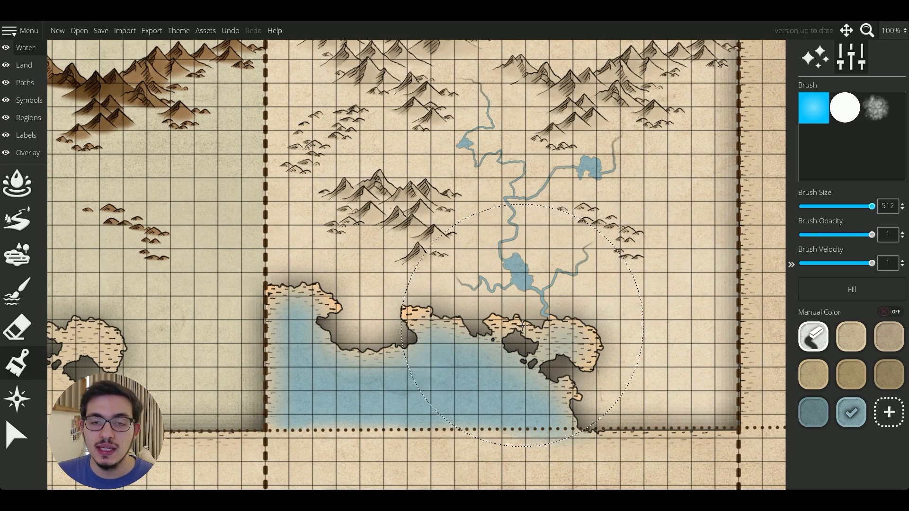
Step: Sample the painted sea's blue for the land's coastline color and lighten it to b3d1d7
{"action": "left_click", "coordinate": [33, 66]}
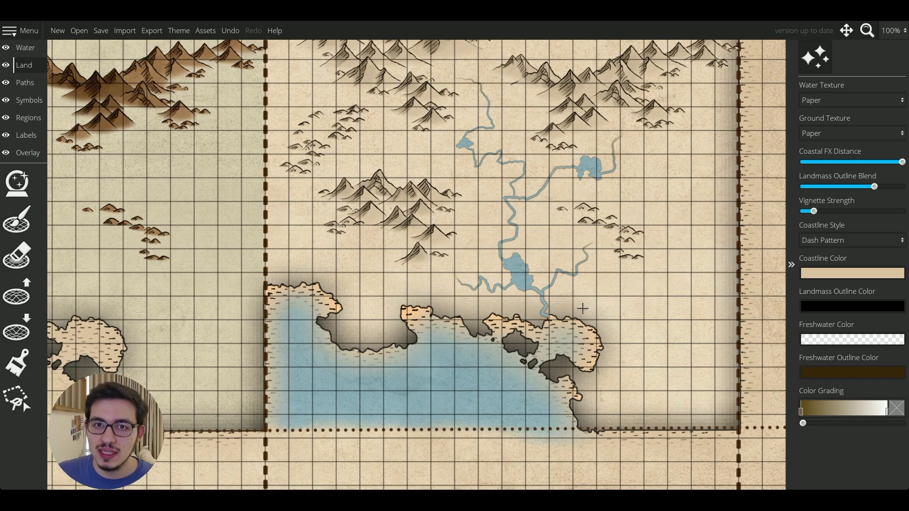
{"action": "left_click", "coordinate": [825, 274]}
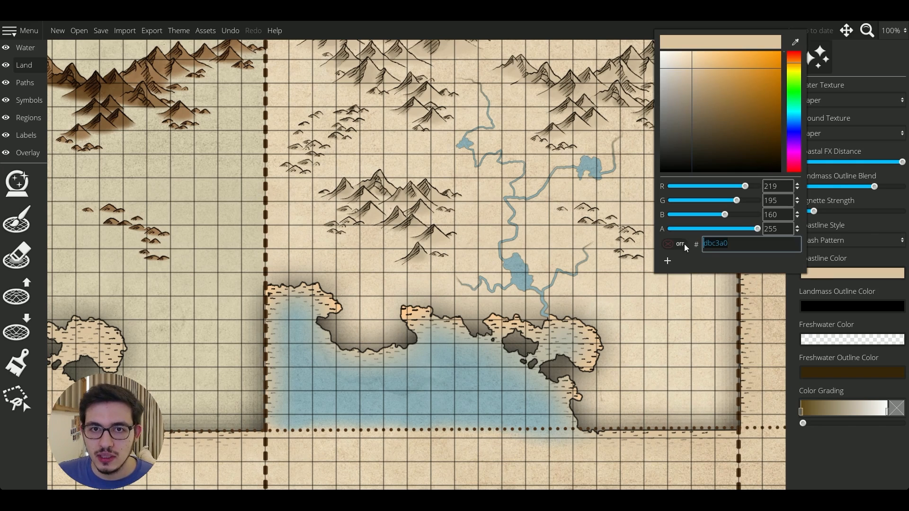
{"action": "left_click", "coordinate": [795, 42]}
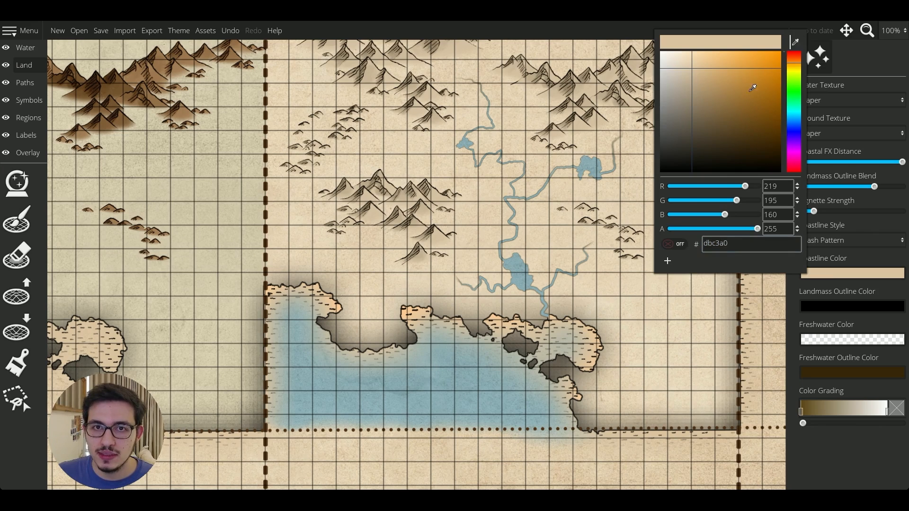
{"action": "left_click", "coordinate": [374, 377]}
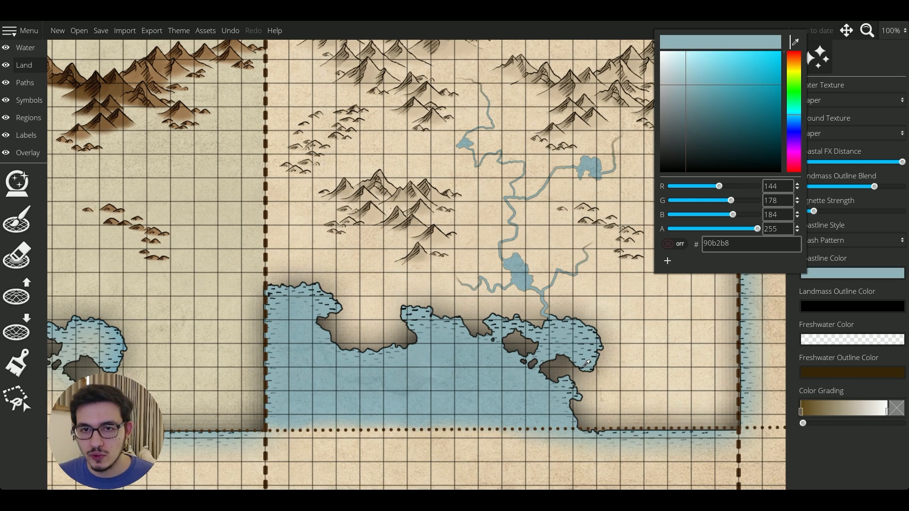
{"action": "left_click_drag", "start_coordinate": [685, 69], "coordinate": [675, 69]}
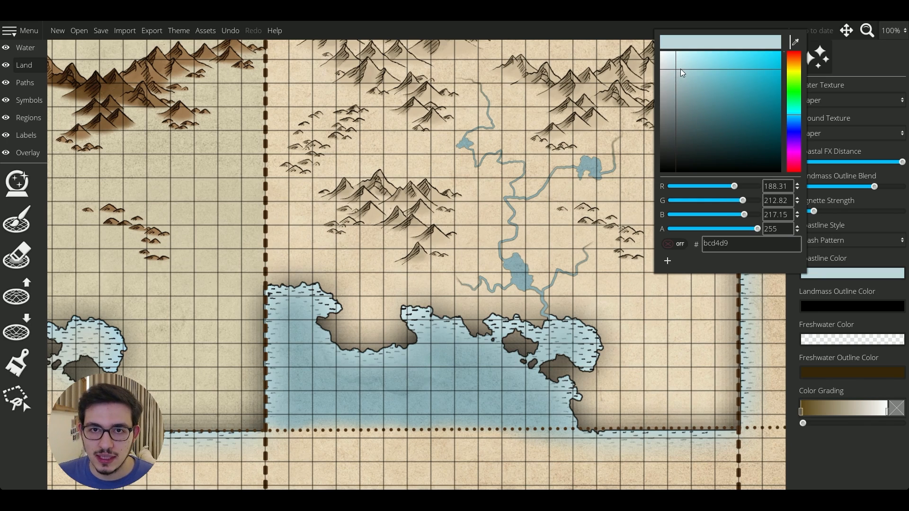
{"action": "left_click", "coordinate": [680, 70]}
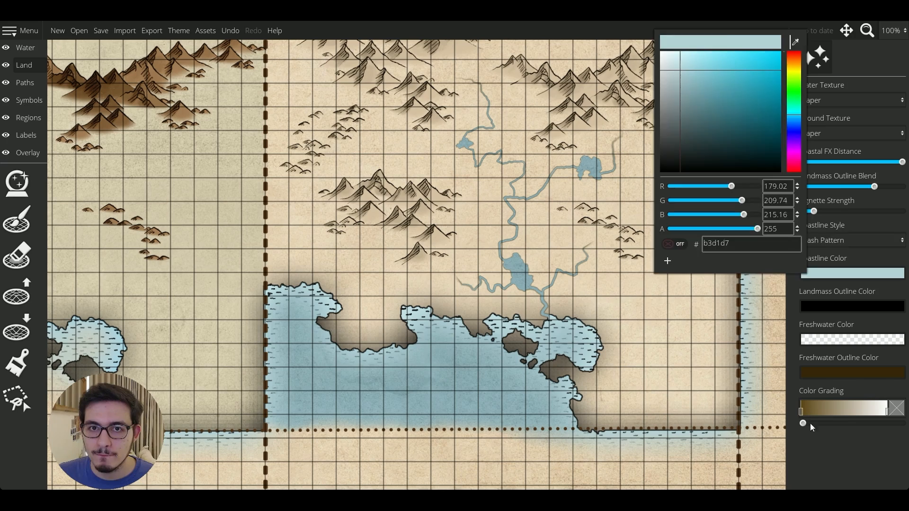
Step: Try the Irregular Blend, Uniform Band and Uniform Outline coastline styles in turn
{"action": "left_click", "coordinate": [825, 240]}
{"action": "left_click", "coordinate": [823, 238]}
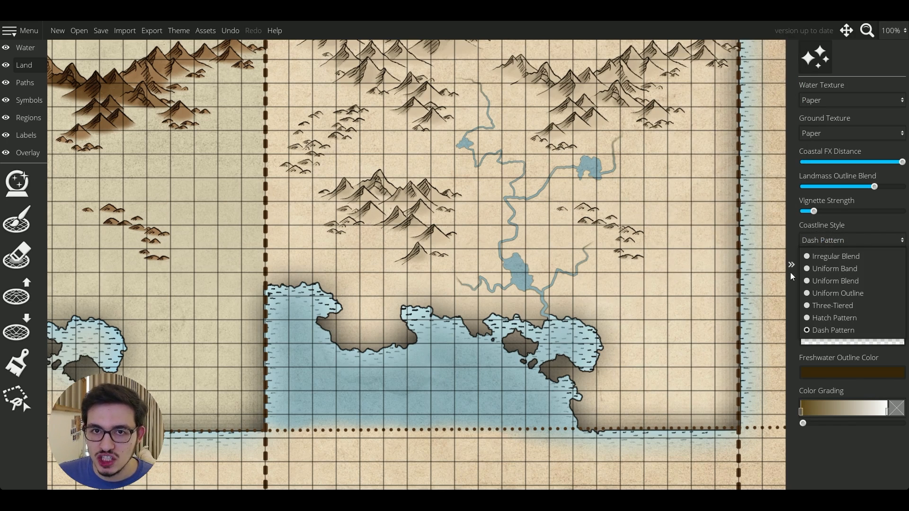
{"action": "left_click", "coordinate": [836, 256]}
{"action": "left_click", "coordinate": [842, 240]}
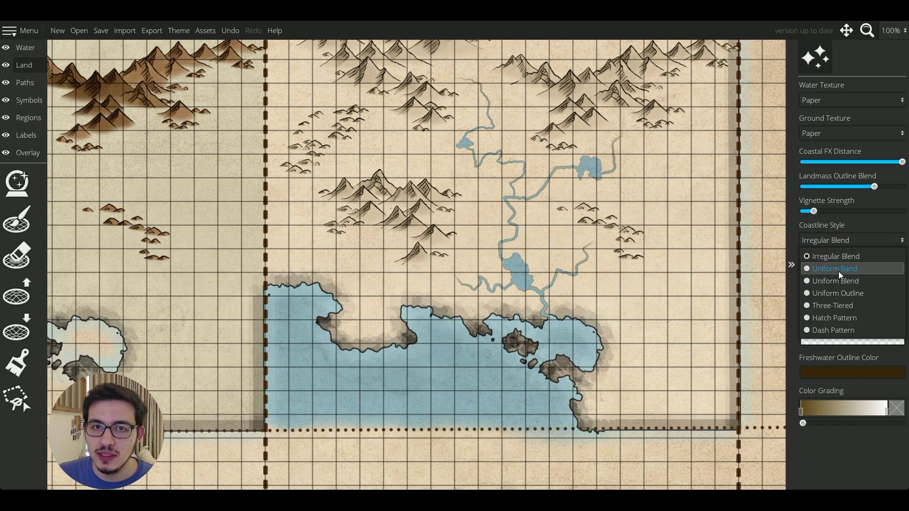
{"action": "left_click", "coordinate": [842, 268]}
{"action": "left_click", "coordinate": [837, 238]}
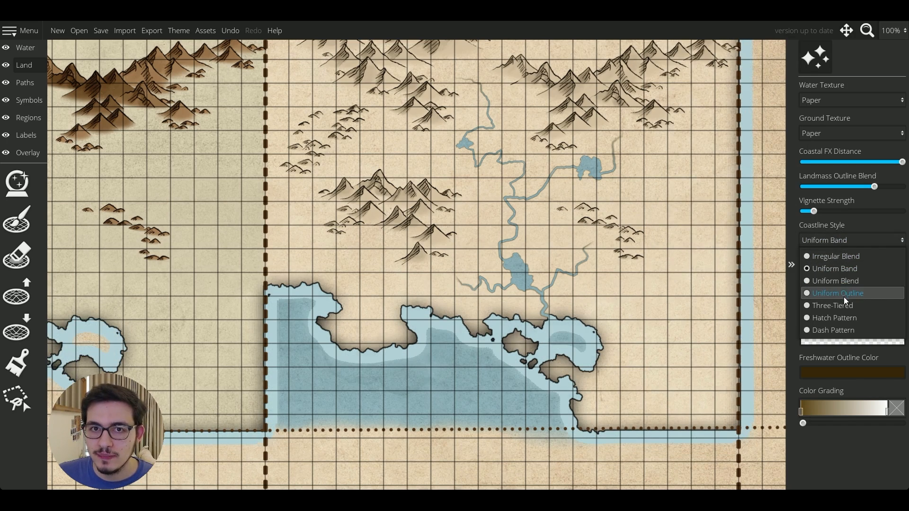
{"action": "left_click", "coordinate": [844, 296]}
Step: Compare the Hatch Pattern and Irregular Blend coastline styles, and return the style to Dash Pattern
{"action": "left_click", "coordinate": [844, 240]}
{"action": "left_click", "coordinate": [845, 316]}
{"action": "left_click", "coordinate": [839, 239]}
{"action": "left_click", "coordinate": [844, 257]}
{"action": "left_click", "coordinate": [840, 240]}
{"action": "left_click", "coordinate": [827, 318]}
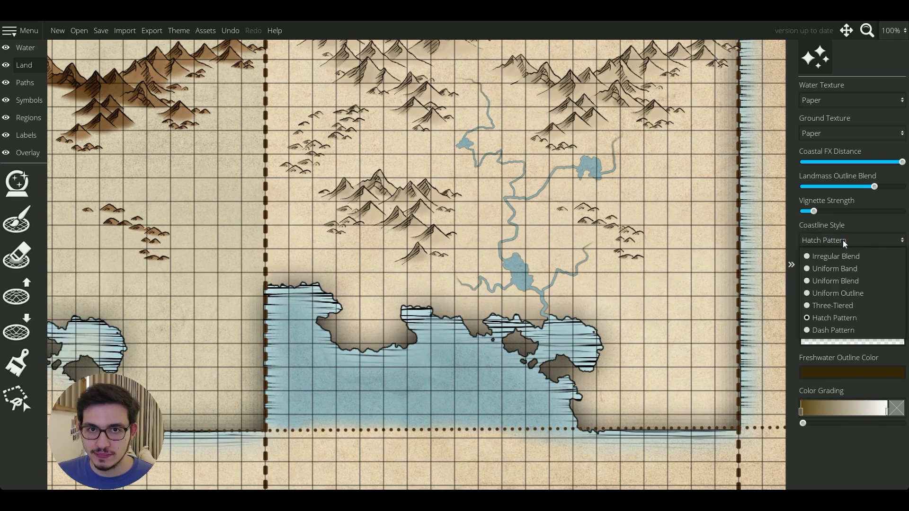
{"action": "left_click", "coordinate": [843, 241]}
{"action": "left_click", "coordinate": [836, 334]}
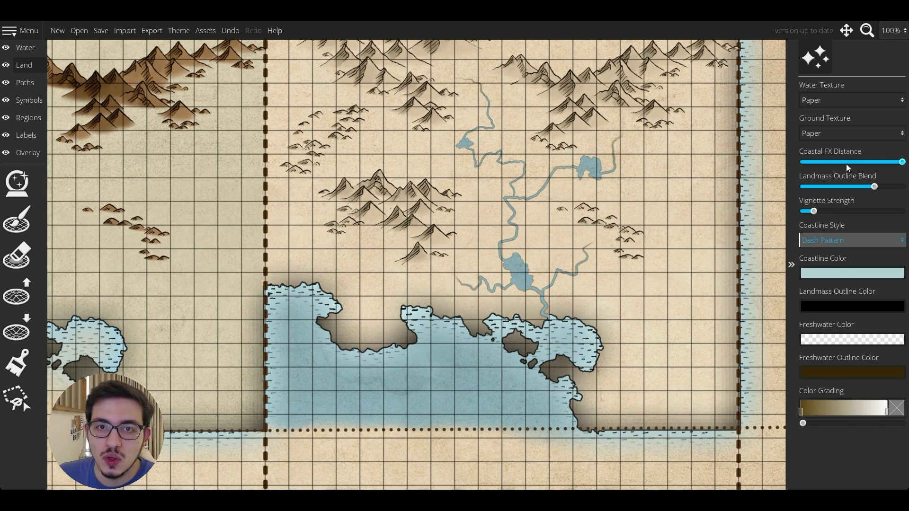
Step: Raise the Landmass Outline Blend to its maximum, keeping Coastal FX Distance at full
{"action": "left_click", "coordinate": [902, 162]}
{"action": "mouse_move", "coordinate": [874, 186]}
{"action": "left_mouse_down"}
{"action": "mouse_move", "coordinate": [828, 192]}
{"action": "mouse_move", "coordinate": [904, 199]}
{"action": "mouse_move", "coordinate": [874, 209]}
{"action": "left_mouse_up"}
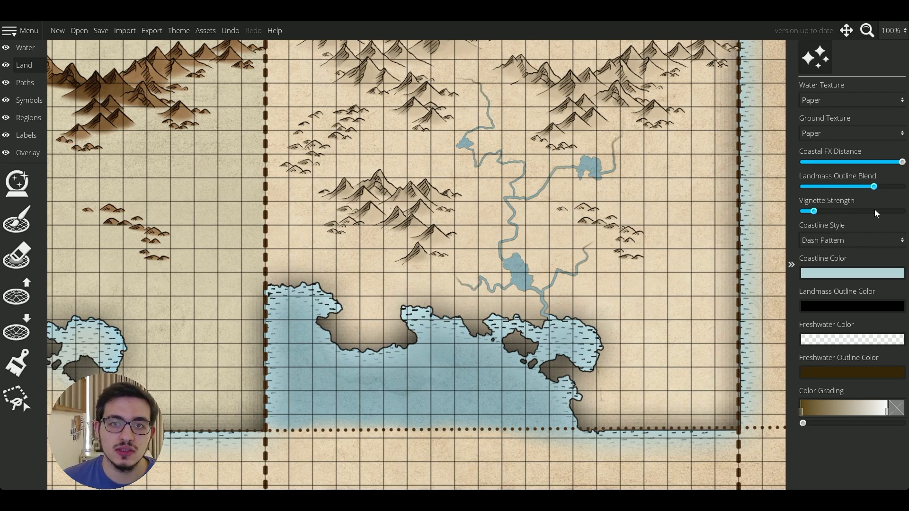
{"action": "left_click_drag", "start_coordinate": [873, 187], "coordinate": [903, 189]}
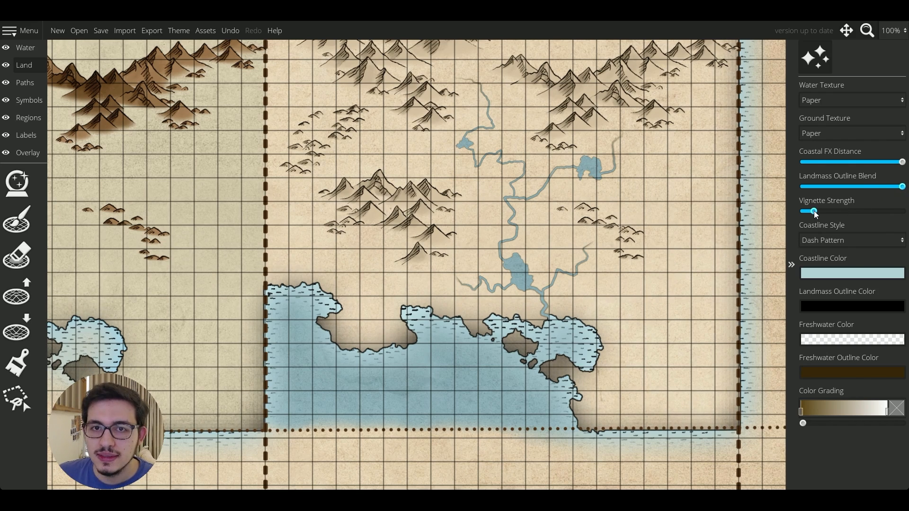
Step: Try a stronger vignette on the landmasses and settle the Vignette Strength at about one sixth of its range
{"action": "left_click_drag", "start_coordinate": [815, 213], "coordinate": [837, 213]}
{"action": "scroll", "coordinate": [562, 218], "scroll_direction": "down", "scroll_amount": 5}
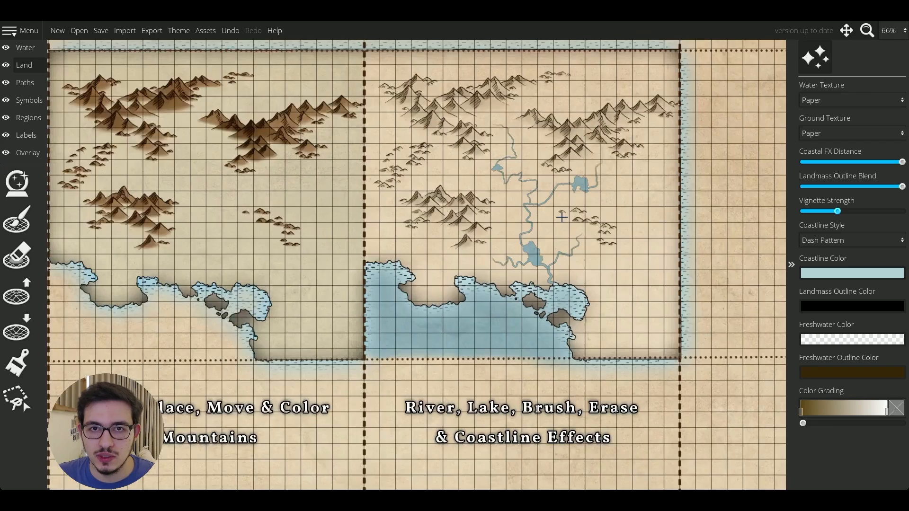
{"action": "scroll", "coordinate": [562, 218], "scroll_direction": "down", "scroll_amount": 1}
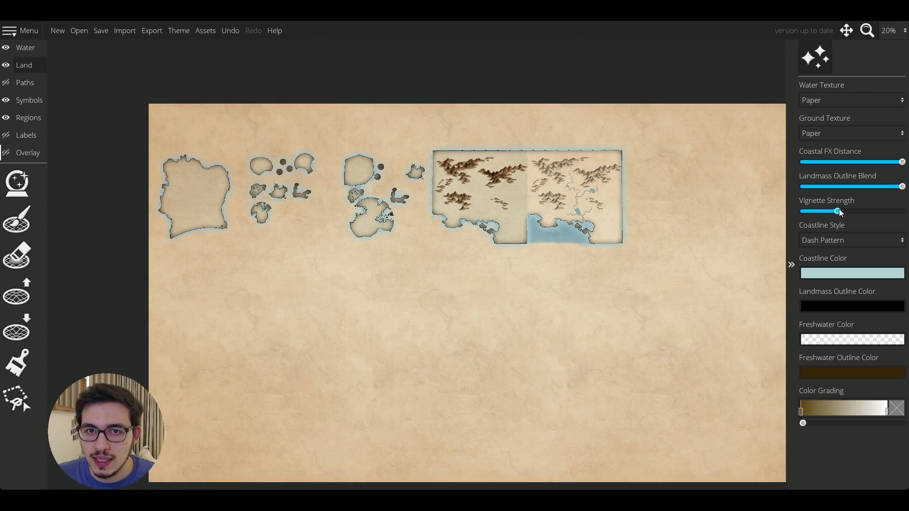
{"action": "left_click_drag", "start_coordinate": [839, 212], "coordinate": [821, 218]}
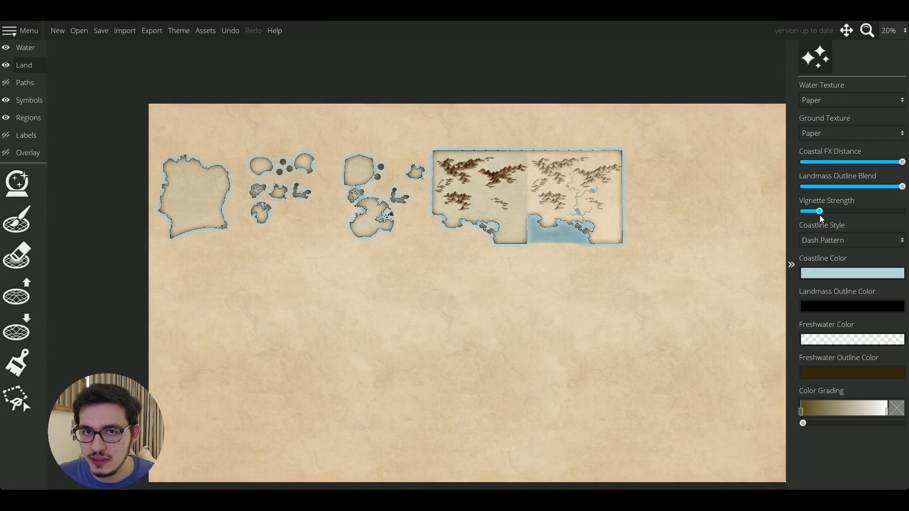
Step: Show the Labels and Paths layers again, leaving the Overlay grid hidden
{"action": "scroll", "coordinate": [610, 154], "scroll_direction": "up", "scroll_amount": 5}
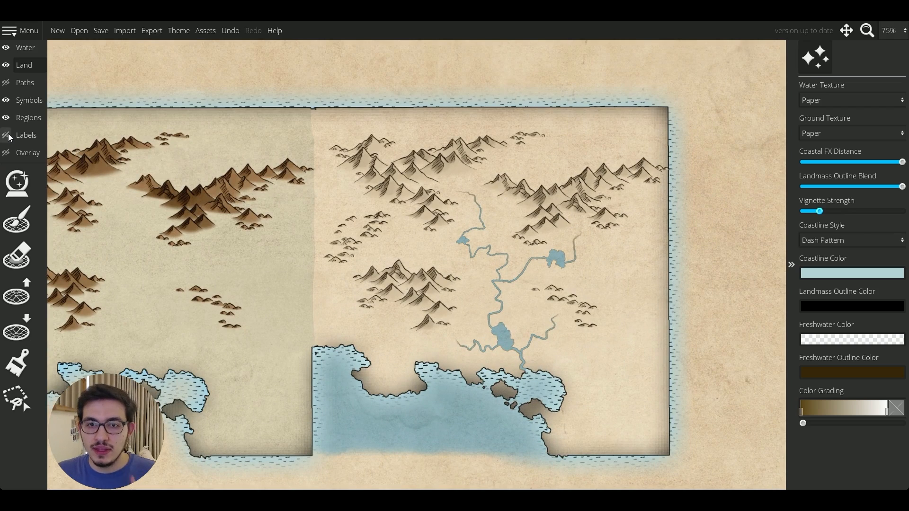
{"action": "left_click", "coordinate": [7, 134]}
{"action": "left_click", "coordinate": [8, 84]}
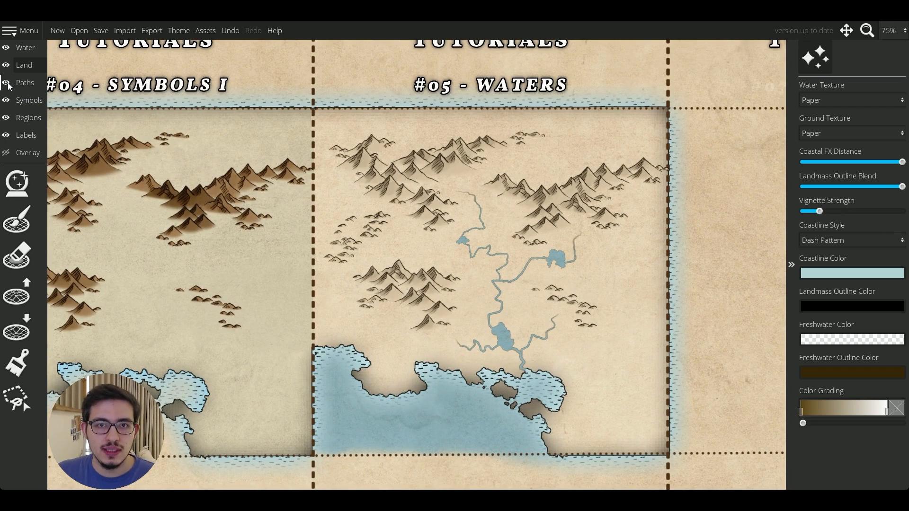
{"action": "left_click", "coordinate": [5, 152]}
{"action": "left_click", "coordinate": [5, 153]}
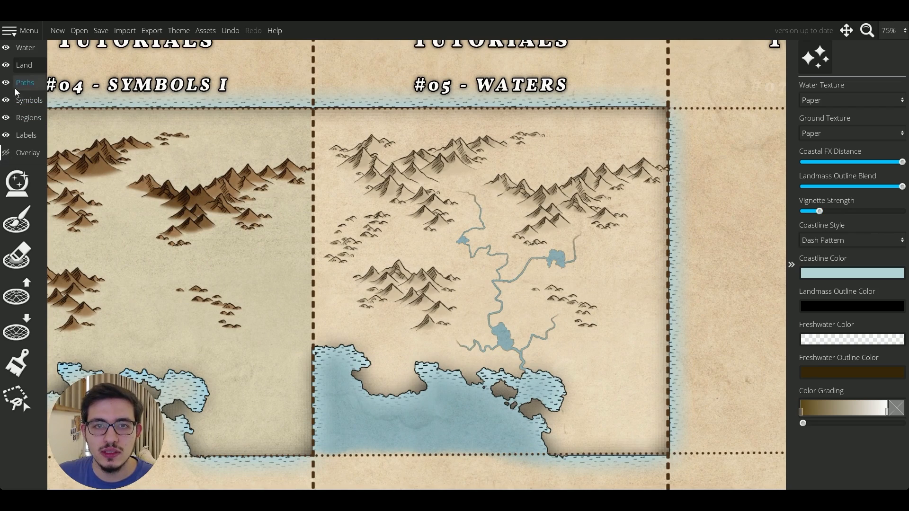
Step: Toggle the Symbols, Water and Land layers off and on again to compare what each one contains
{"action": "left_click", "coordinate": [6, 101]}
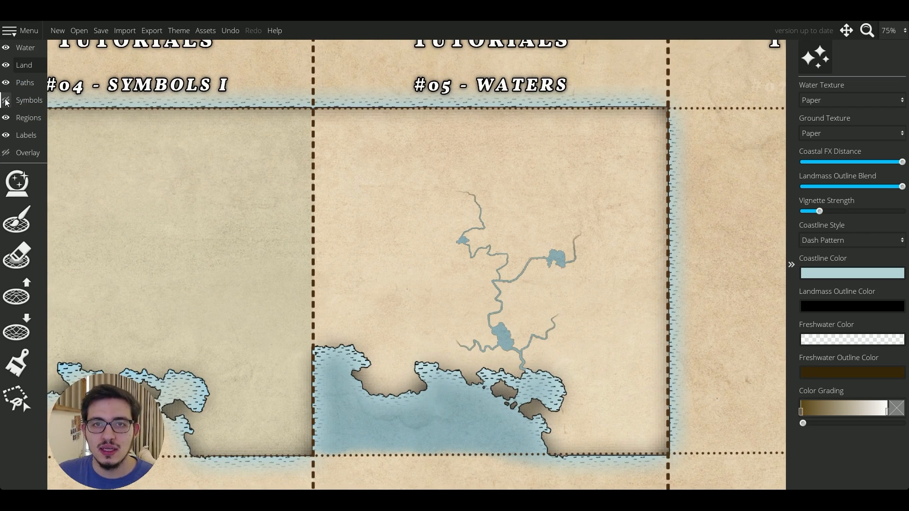
{"action": "left_click", "coordinate": [6, 101]}
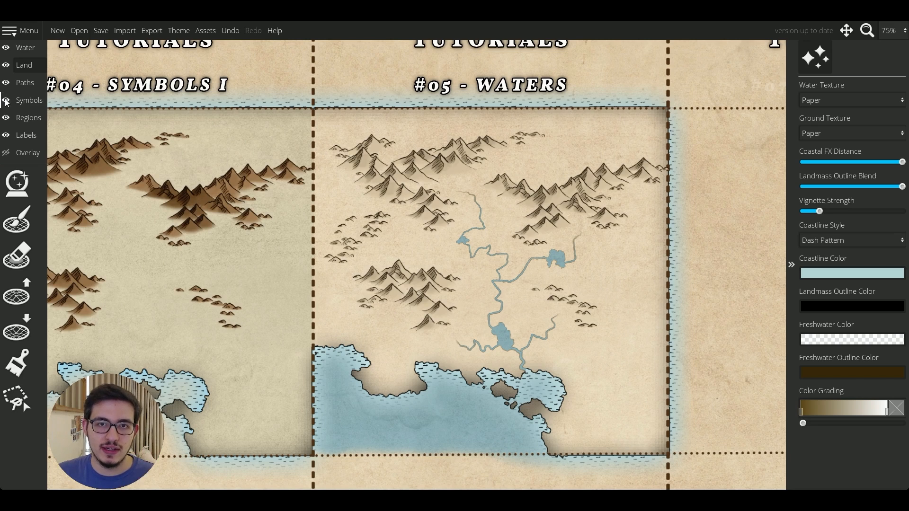
{"action": "left_click", "coordinate": [7, 48]}
{"action": "left_click", "coordinate": [6, 48]}
{"action": "left_click", "coordinate": [5, 66]}
{"action": "left_click", "coordinate": [6, 66]}
{"action": "left_click", "coordinate": [4, 100]}
{"action": "left_click", "coordinate": [4, 100]}
Step: Review the Landmass Outline Color and Freshwater Outline Color settings
{"action": "scroll", "coordinate": [544, 291], "scroll_direction": "up", "scroll_amount": 1}
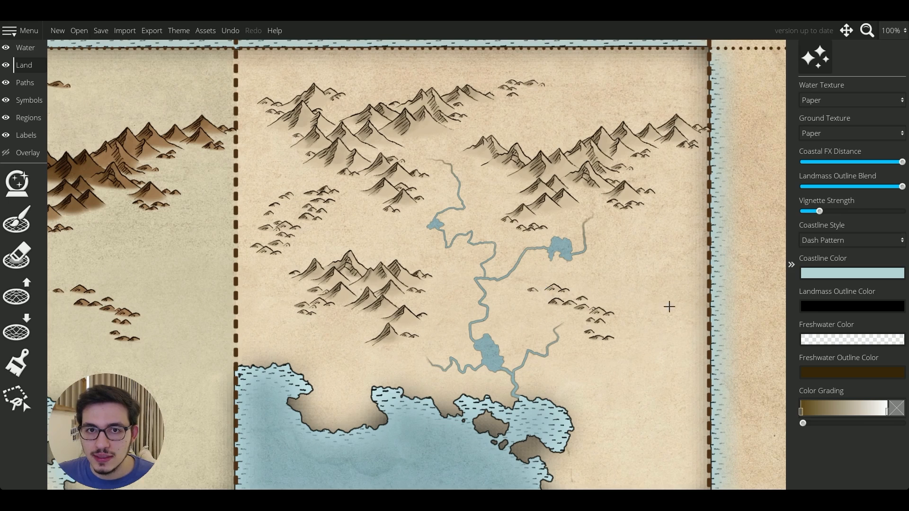
{"action": "left_click", "coordinate": [827, 306]}
{"action": "left_click_drag", "start_coordinate": [734, 183], "coordinate": [792, 215]}
{"action": "left_click", "coordinate": [846, 375]}
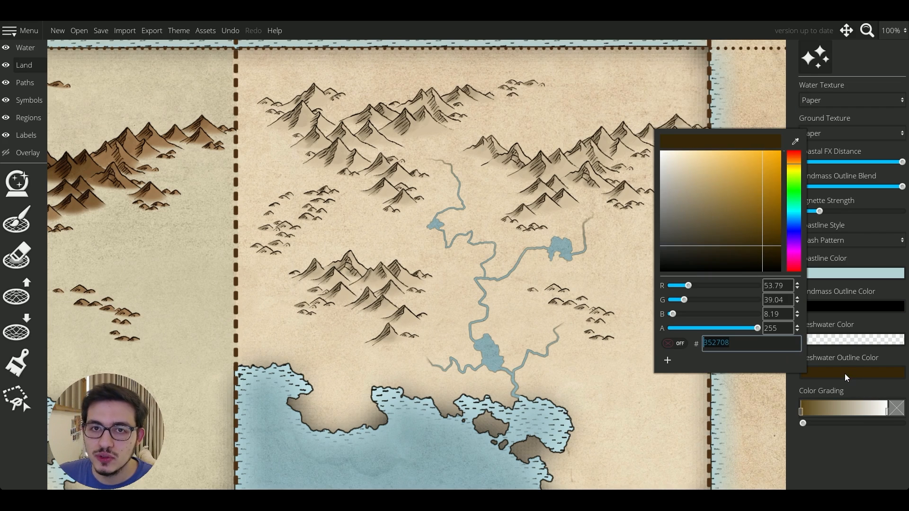
{"action": "left_click", "coordinate": [531, 273]}
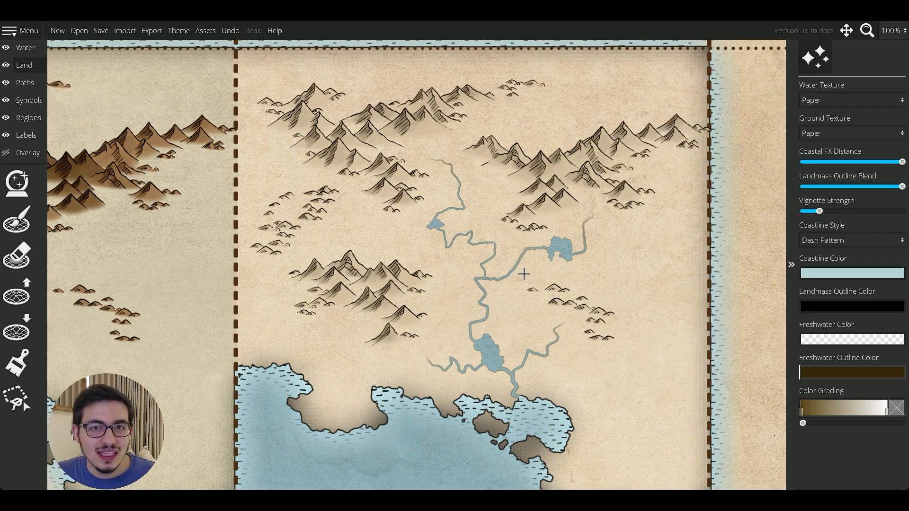
Step: Change the freshwater outline color to black and check it on the rivers and lakes
{"action": "scroll", "coordinate": [524, 274], "scroll_direction": "up", "scroll_amount": 3}
{"action": "left_click_drag", "start_coordinate": [485, 283], "coordinate": [505, 205]}
{"action": "left_click", "coordinate": [832, 369]}
{"action": "left_click_drag", "start_coordinate": [734, 237], "coordinate": [671, 322]}
{"action": "left_click", "coordinate": [625, 392]}
{"action": "scroll", "coordinate": [623, 391], "scroll_direction": "down", "scroll_amount": 1}
Step: Sample the lake's blue (8daeb5) as the freshwater outline color so the river edges blend in
{"action": "left_click", "coordinate": [831, 374]}
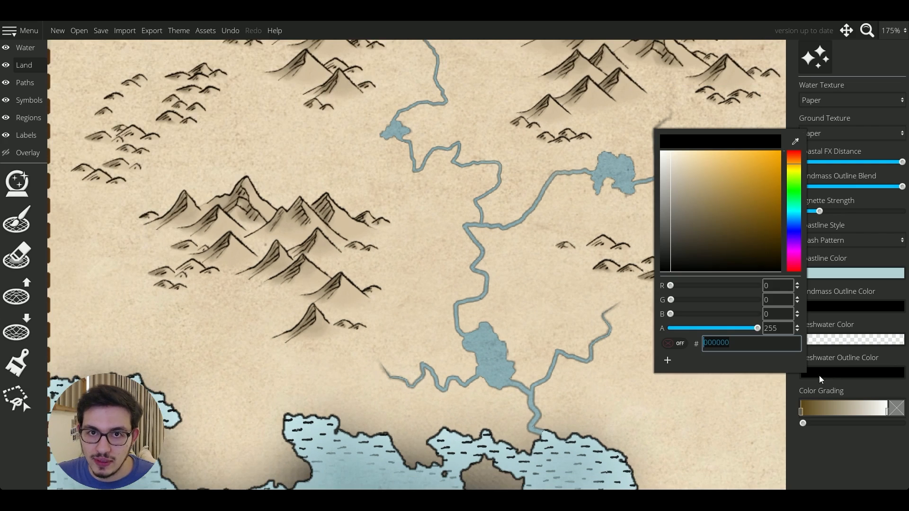
{"action": "left_click", "coordinate": [795, 141]}
{"action": "left_click", "coordinate": [498, 339]}
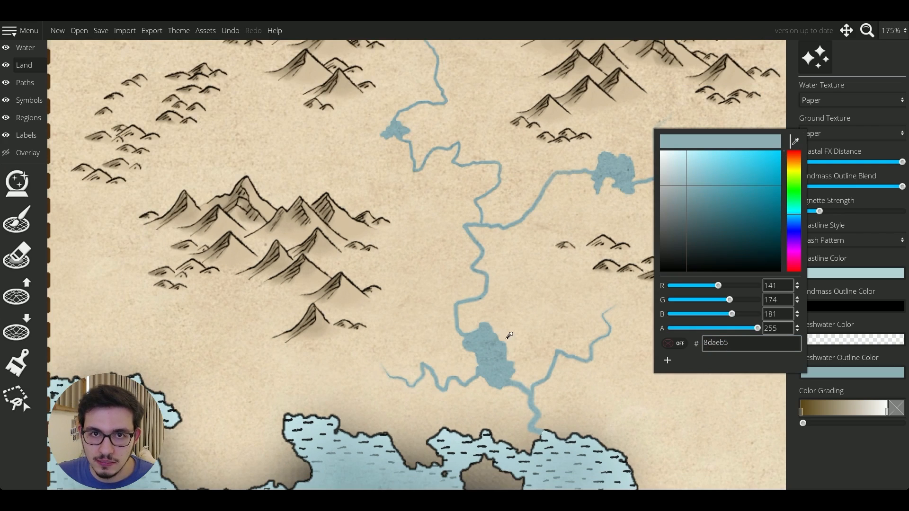
{"action": "left_click", "coordinate": [544, 295]}
{"action": "scroll", "coordinate": [543, 296], "scroll_direction": "down", "scroll_amount": 3}
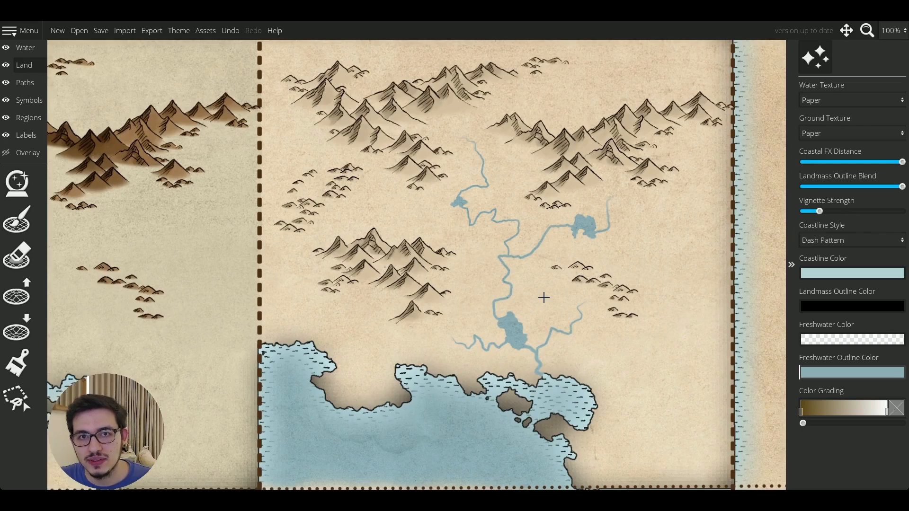
Step: Restore black as the freshwater outline color for the rivers and lakes
{"action": "scroll", "coordinate": [544, 298], "scroll_direction": "up", "scroll_amount": 3}
{"action": "left_click", "coordinate": [817, 375]}
{"action": "left_click_drag", "start_coordinate": [736, 204], "coordinate": [667, 310]}
{"action": "left_click", "coordinate": [597, 380]}
{"action": "left_click_drag", "start_coordinate": [595, 380], "coordinate": [567, 363]}
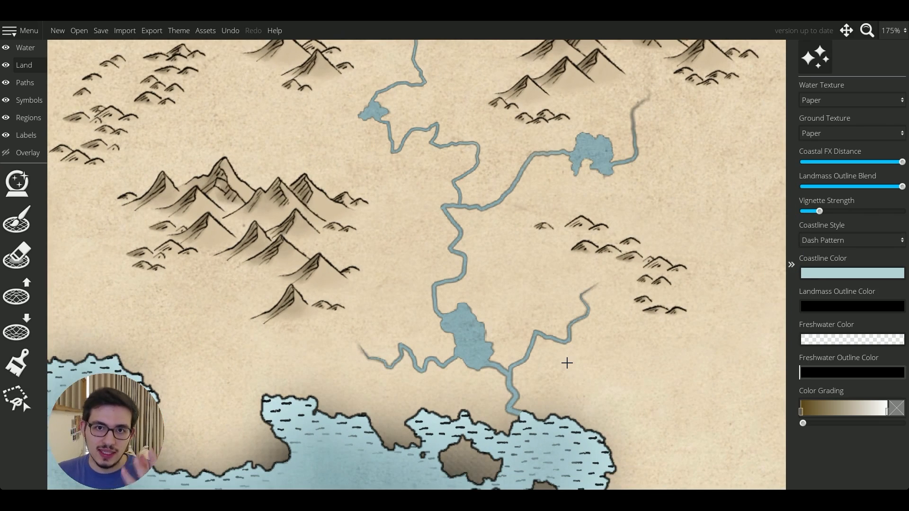
{"action": "scroll", "coordinate": [567, 363], "scroll_direction": "down", "scroll_amount": 2}
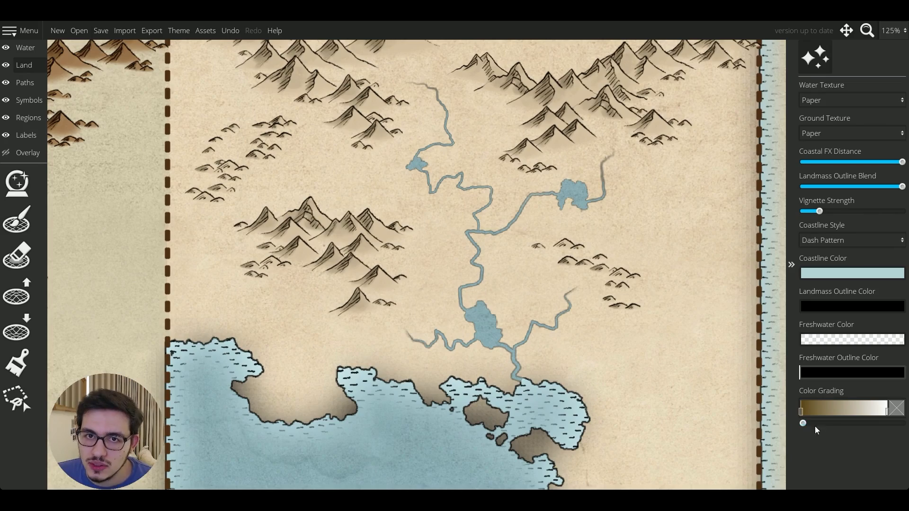
Step: Raise the Color Grading amount to preview its tint on the map, and reset it to the minimum
{"action": "left_click_drag", "start_coordinate": [803, 423], "coordinate": [831, 430]}
{"action": "left_click_drag", "start_coordinate": [708, 422], "coordinate": [675, 381]}
{"action": "scroll", "coordinate": [663, 363], "scroll_direction": "down", "scroll_amount": 3}
{"action": "left_click_drag", "start_coordinate": [829, 425], "coordinate": [800, 425]}
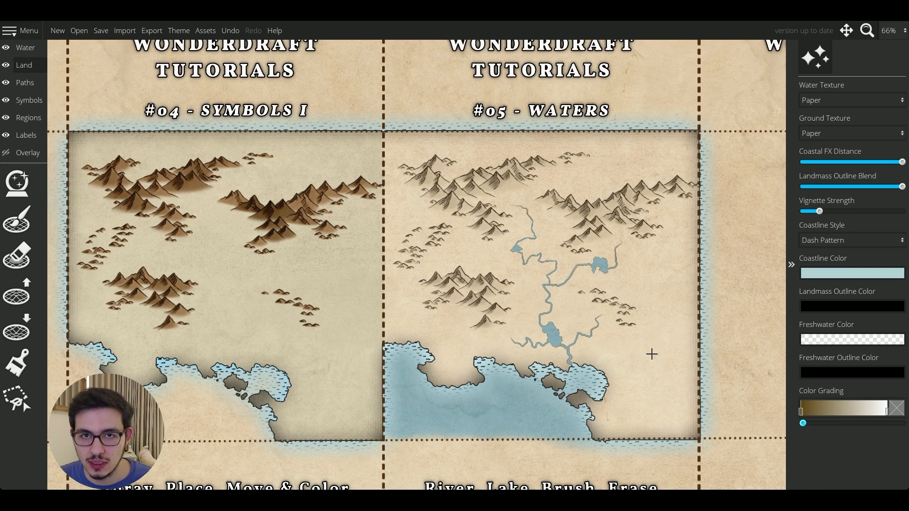
{"action": "scroll", "coordinate": [609, 321], "scroll_direction": "up", "scroll_amount": 1}
{"action": "left_click_drag", "start_coordinate": [608, 320], "coordinate": [594, 315]}
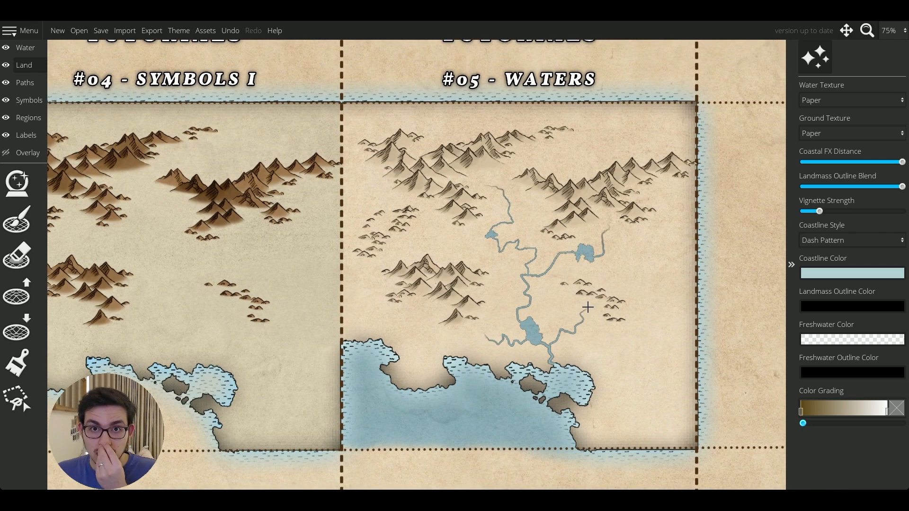
Step: Try the Vintage water texture and examine it across the map
{"action": "left_click", "coordinate": [824, 101]}
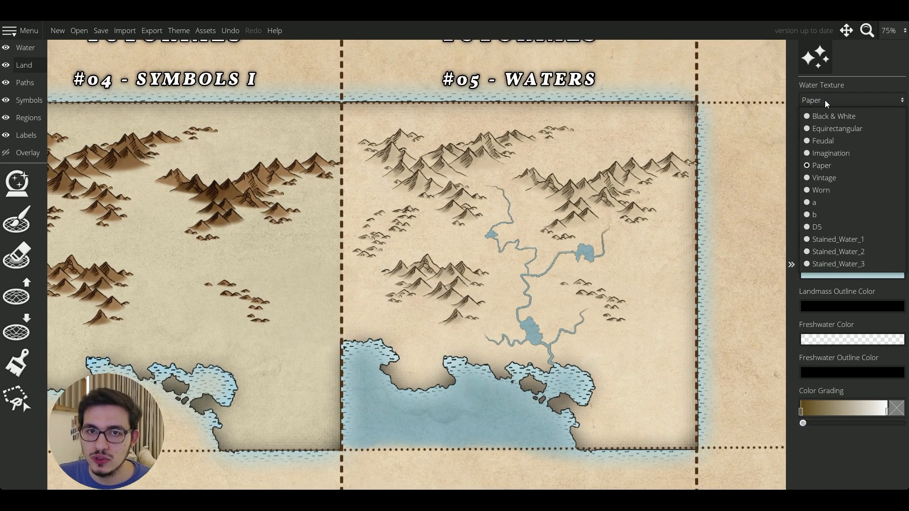
{"action": "left_click", "coordinate": [831, 186]}
{"action": "left_click_drag", "start_coordinate": [749, 211], "coordinate": [604, 233]}
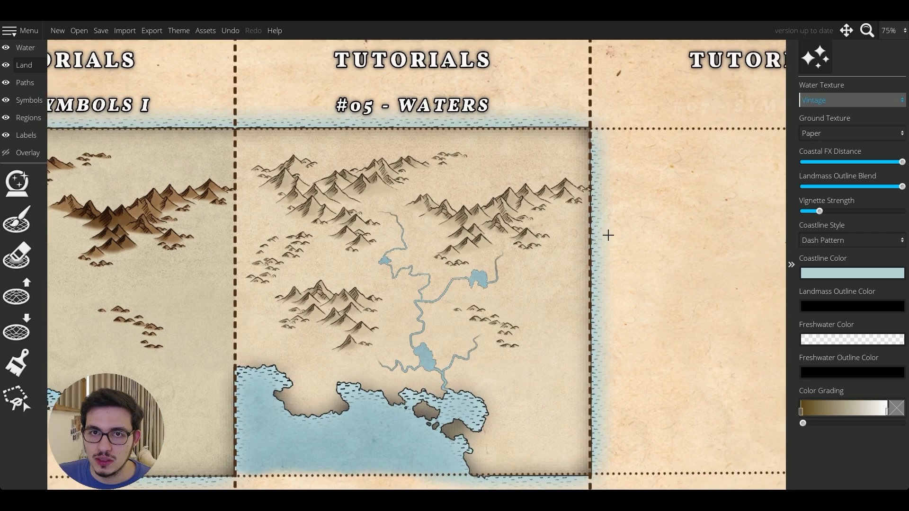
{"action": "scroll", "coordinate": [659, 237], "scroll_direction": "down", "scroll_amount": 1}
{"action": "left_click_drag", "start_coordinate": [660, 237], "coordinate": [544, 247]}
Step: Try the Feudal and Stained_Water_1 water textures, and settle on the Paper water texture
{"action": "left_click", "coordinate": [859, 100]}
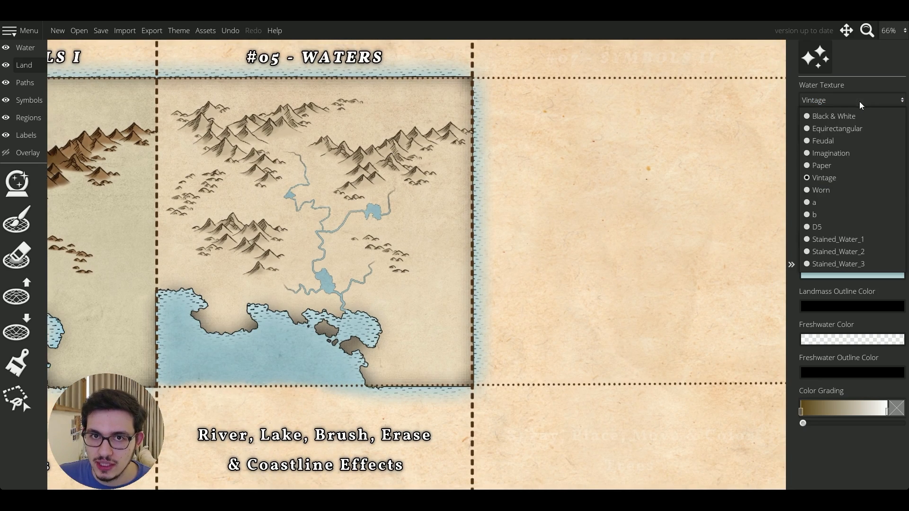
{"action": "left_click", "coordinate": [843, 142]}
{"action": "left_click", "coordinate": [817, 102]}
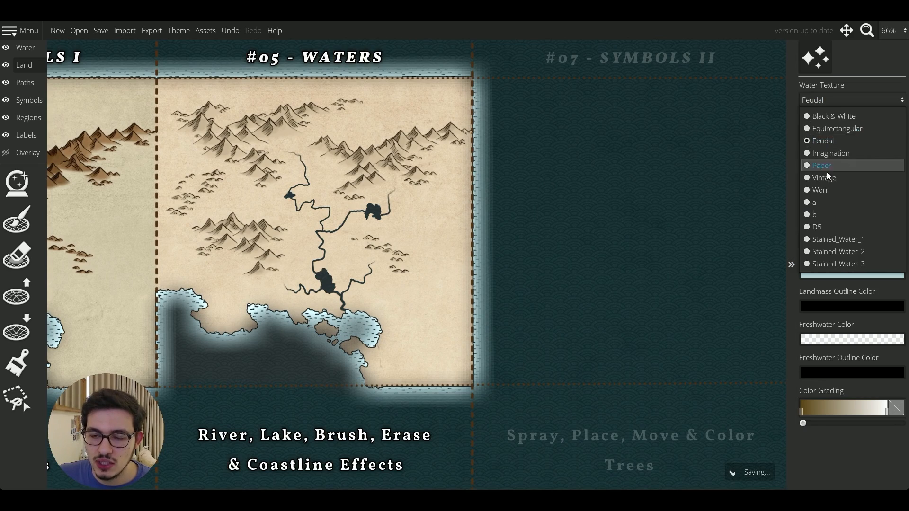
{"action": "left_click", "coordinate": [833, 236]}
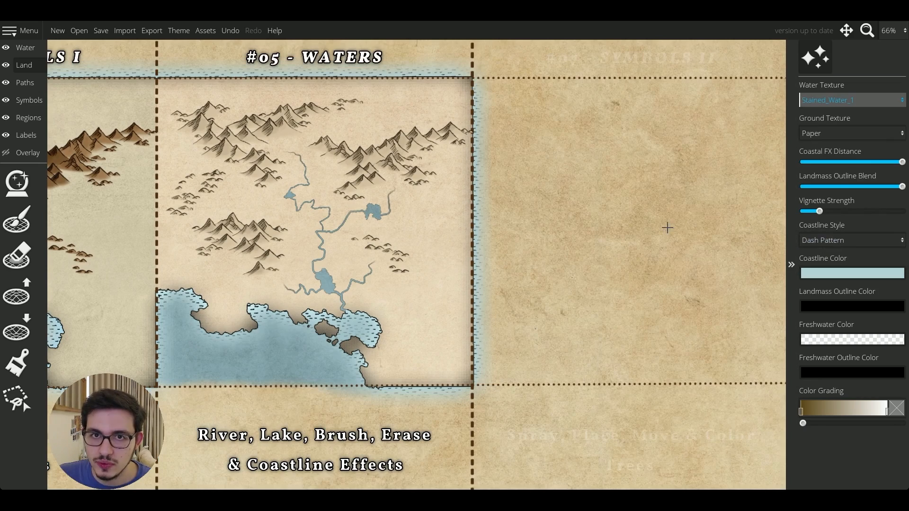
{"action": "left_click", "coordinate": [825, 105]}
{"action": "left_click", "coordinate": [832, 168]}
Step: Try the Worn ground texture twice against Paper, and return the ground to Paper
{"action": "left_click", "coordinate": [835, 133]}
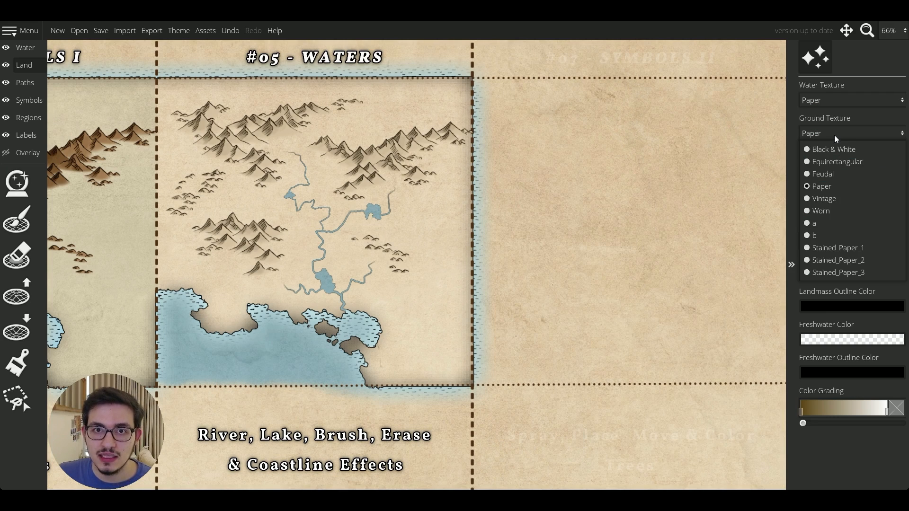
{"action": "left_click", "coordinate": [821, 209]}
{"action": "left_click", "coordinate": [854, 134]}
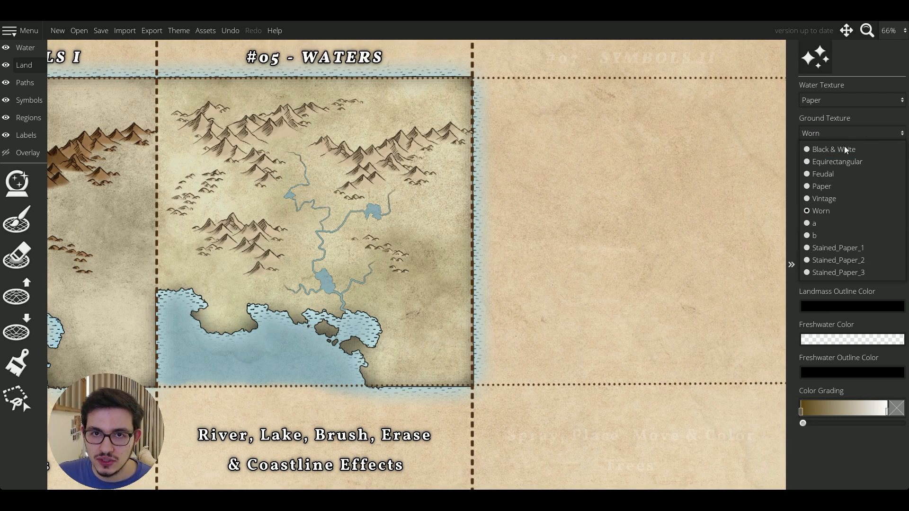
{"action": "left_click", "coordinate": [841, 189]}
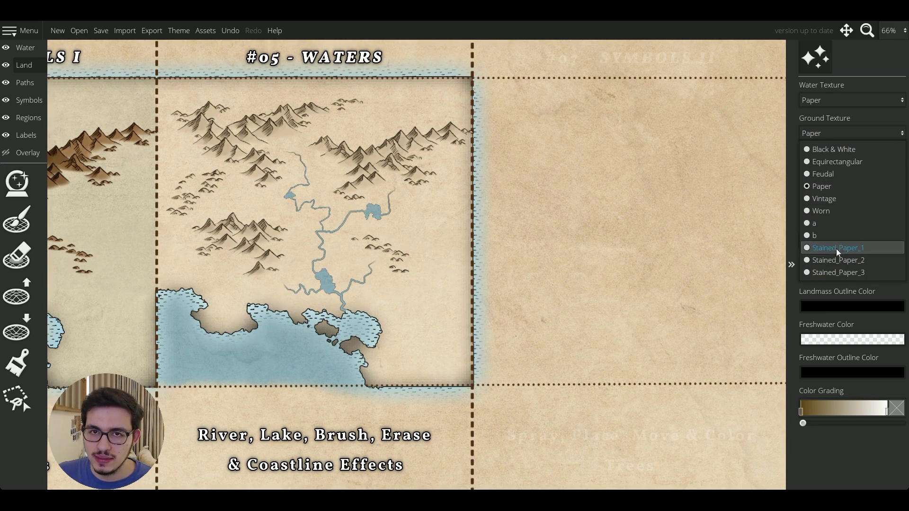
{"action": "left_click", "coordinate": [828, 213]}
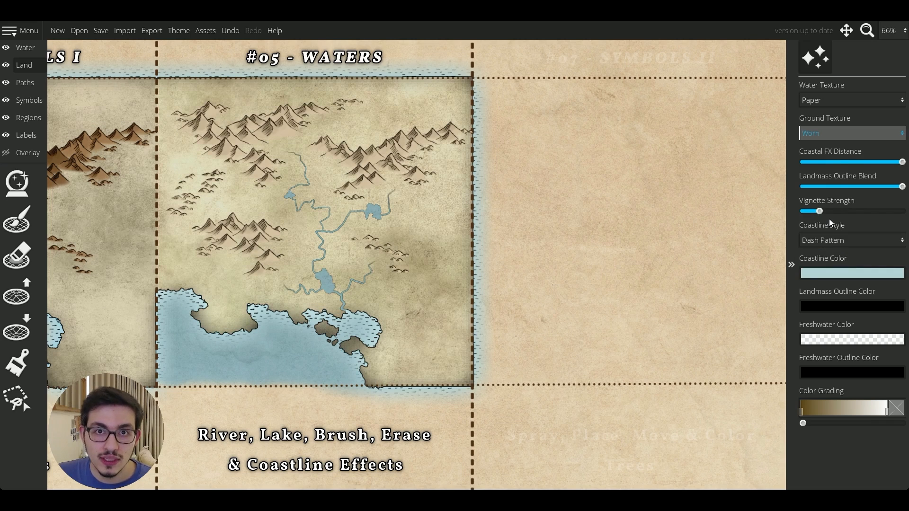
{"action": "left_click", "coordinate": [840, 134]}
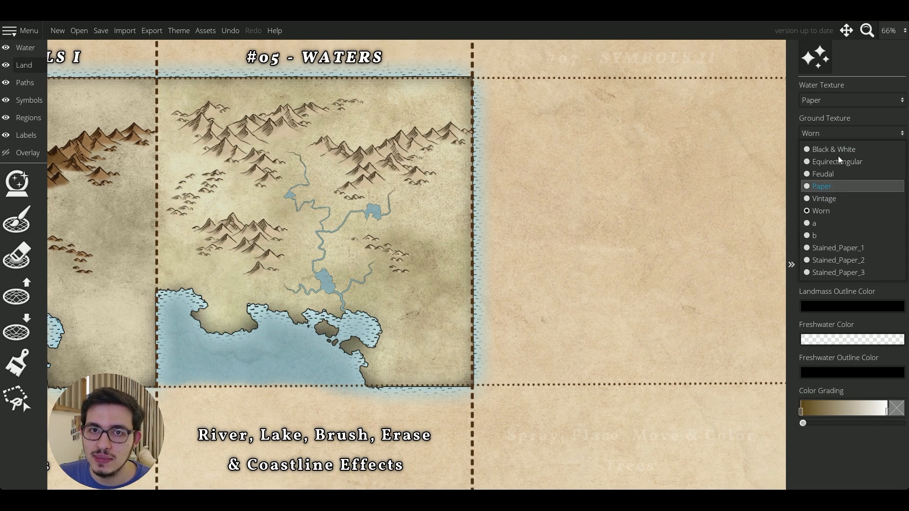
{"action": "left_click", "coordinate": [840, 185]}
Step: Apply the Worn water texture and preview small shifts of the water hue and saturation
{"action": "left_click", "coordinate": [843, 101]}
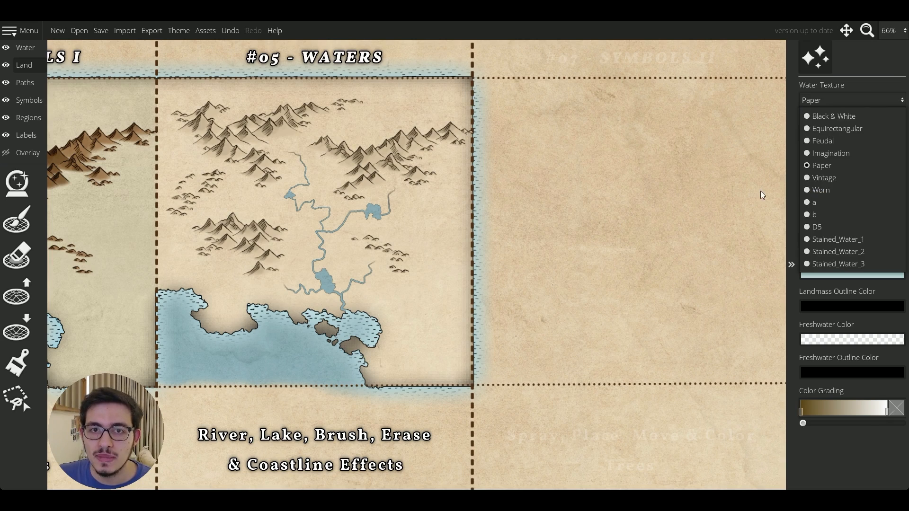
{"action": "left_click", "coordinate": [825, 192]}
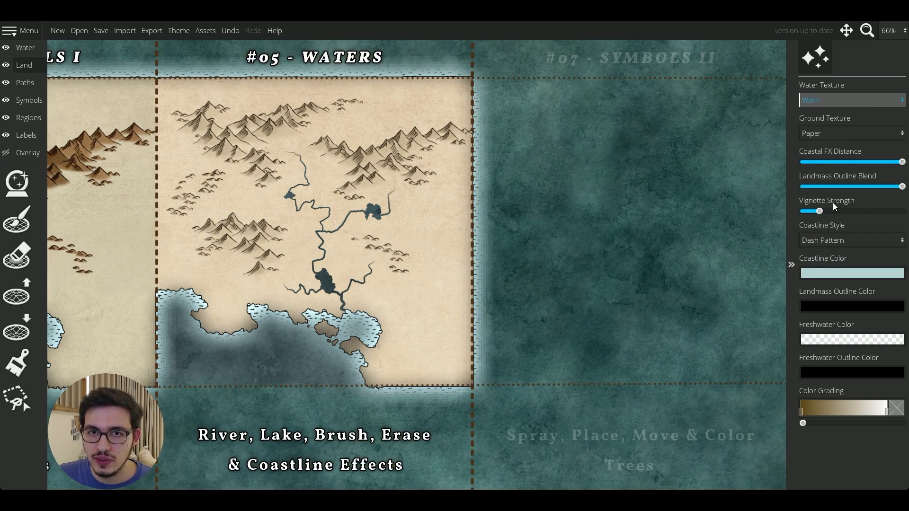
{"action": "left_click", "coordinate": [33, 48]}
{"action": "left_click", "coordinate": [28, 187]}
{"action": "left_click_drag", "start_coordinate": [836, 100], "coordinate": [823, 135]}
{"action": "left_click_drag", "start_coordinate": [837, 166], "coordinate": [837, 199]}
{"action": "left_click_drag", "start_coordinate": [822, 134], "coordinate": [837, 138]}
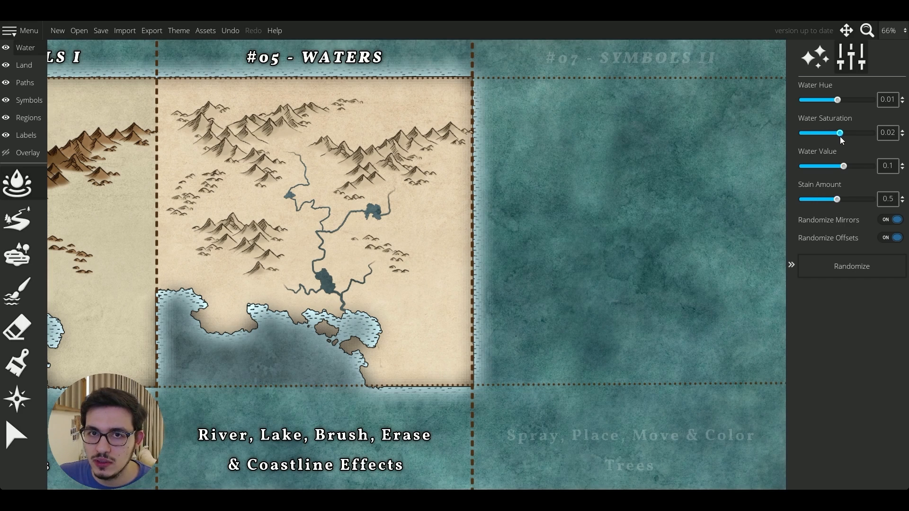
Step: Restore the Paper water texture in the land settings, keeping the ground on Paper
{"action": "left_click", "coordinate": [30, 66]}
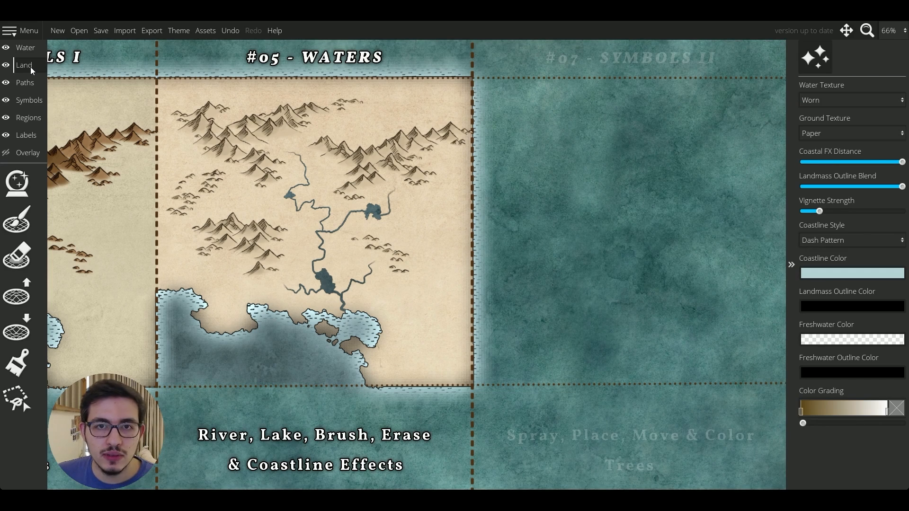
{"action": "left_click", "coordinate": [833, 100]}
{"action": "left_click", "coordinate": [822, 165]}
{"action": "left_click", "coordinate": [829, 134]}
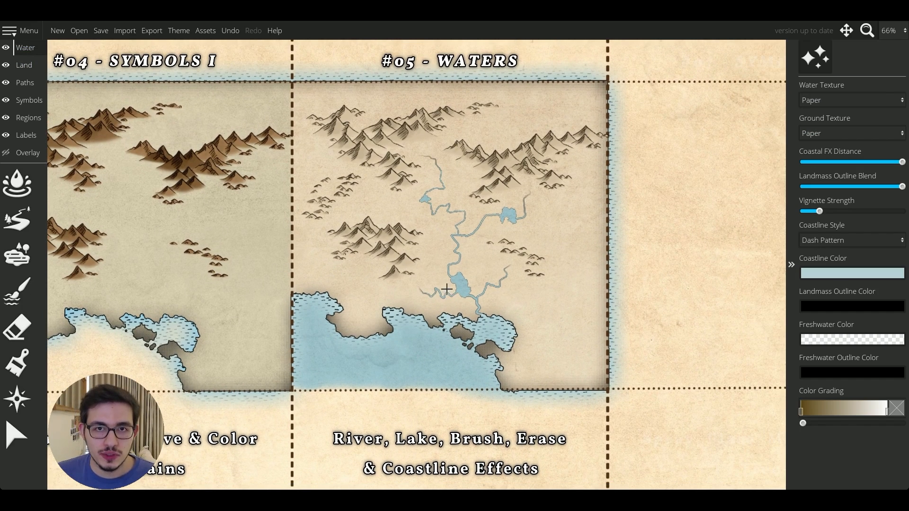
Step: Review the settings of each water tool from the water generator, river and lake tools to the eraser and Water Color Brush
{"action": "left_click", "coordinate": [19, 185]}
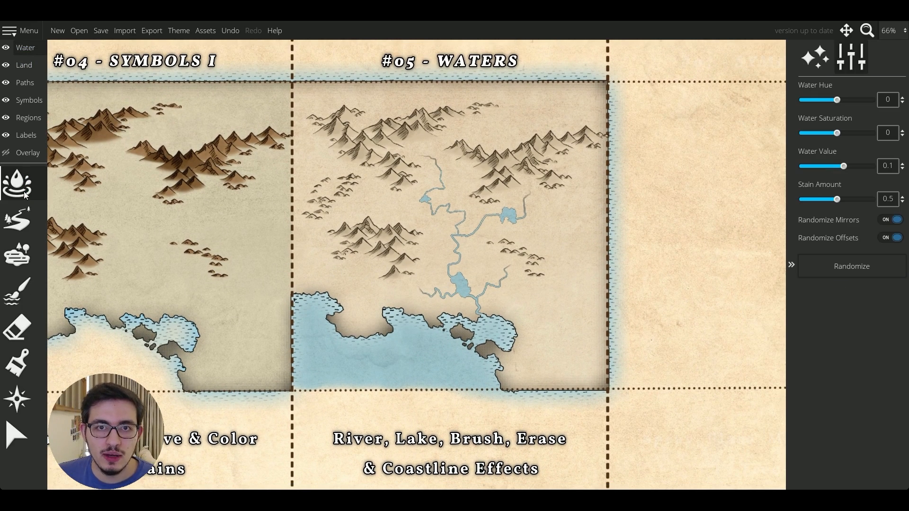
{"action": "left_click", "coordinate": [25, 217]}
{"action": "left_click", "coordinate": [18, 255]}
{"action": "left_click", "coordinate": [22, 292]}
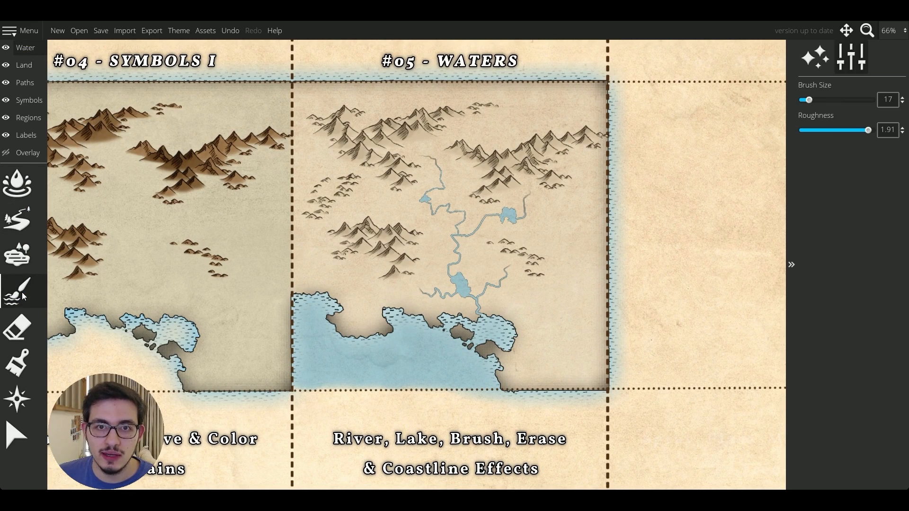
{"action": "left_click", "coordinate": [18, 319]}
{"action": "left_click", "coordinate": [21, 370]}
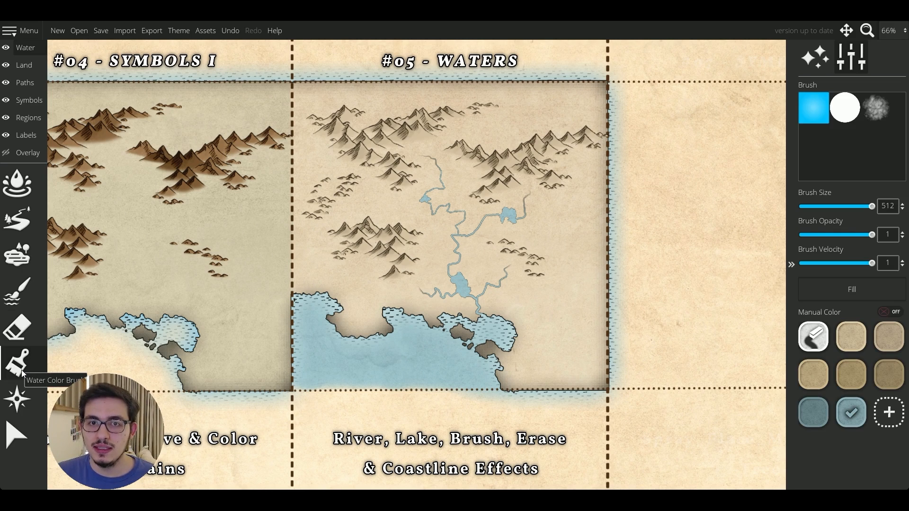
Step: Start the compass lines tool and set it to 8 directions with a line width of 4
{"action": "left_click", "coordinate": [19, 400]}
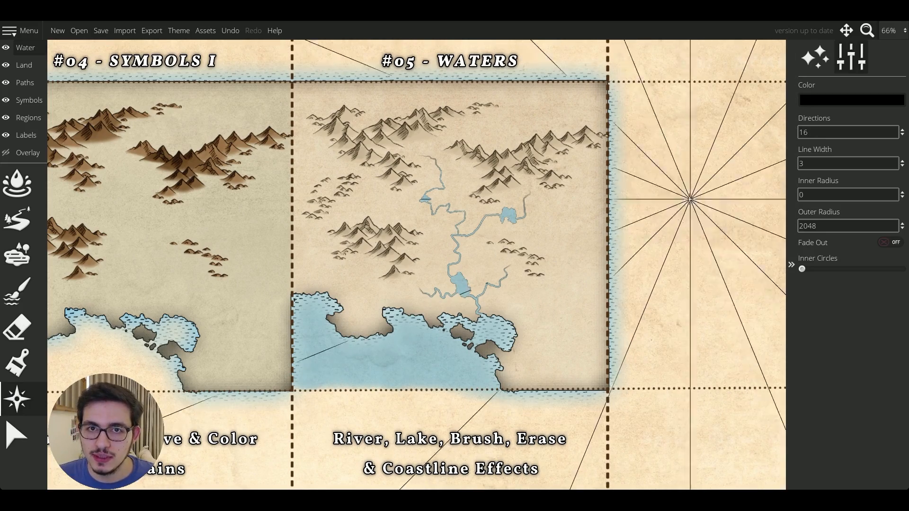
{"action": "double_click", "coordinate": [821, 133]}
{"action": "type", "text": "8"}
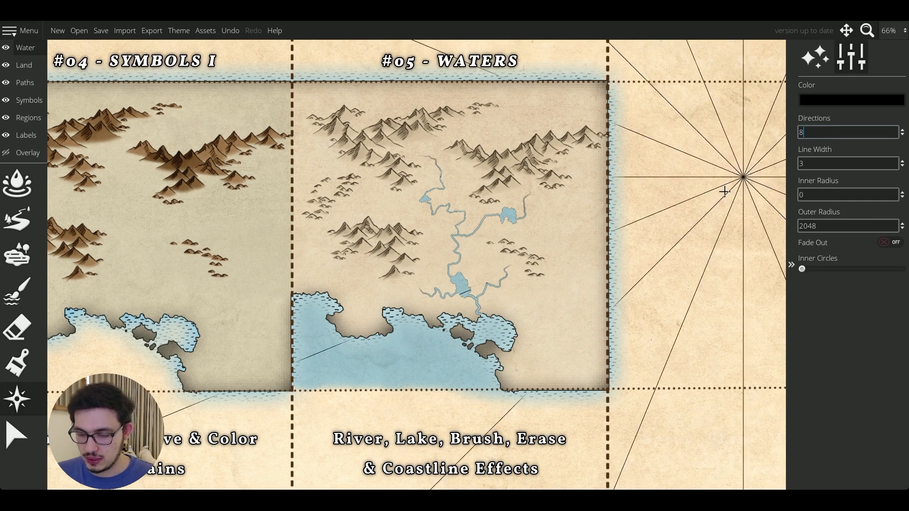
{"action": "double_click", "coordinate": [823, 163]}
{"action": "type", "text": "4"}
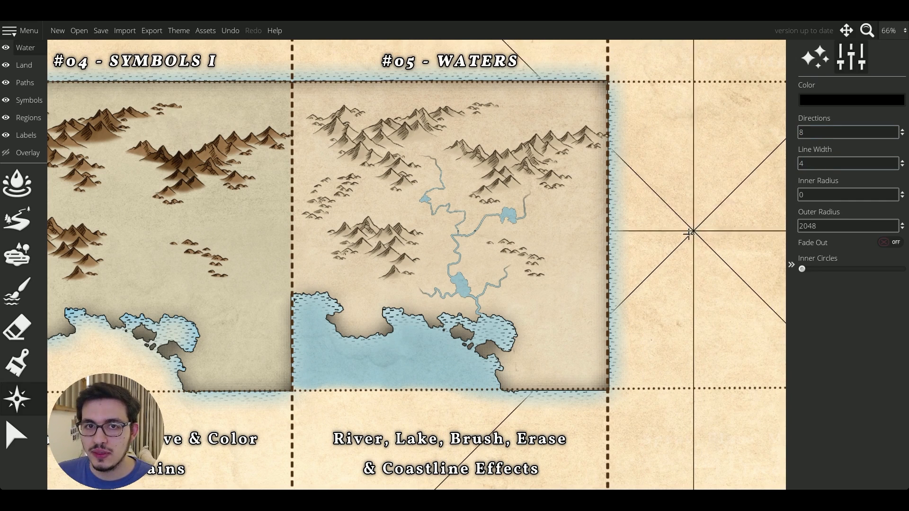
Step: Set the inner radius of the compass lines to 250
{"action": "type", "text": "500"}
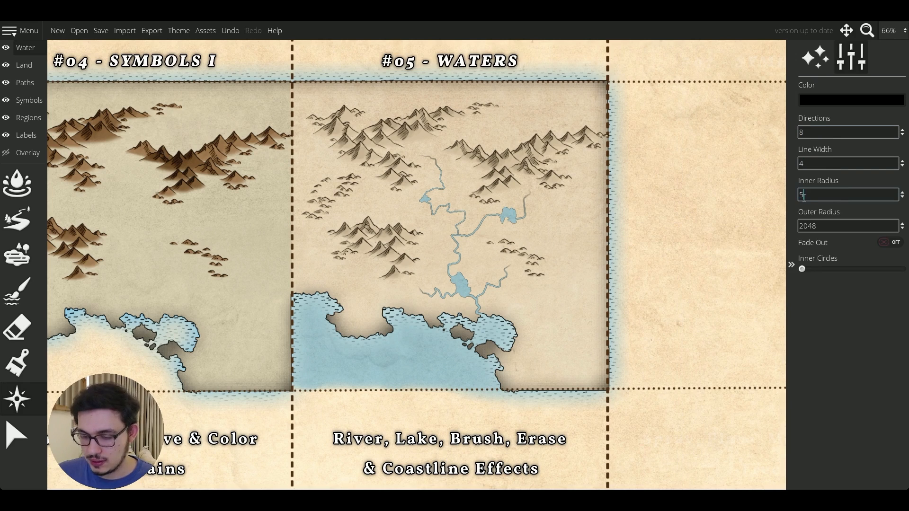
{"action": "key", "text": "BackSpace"}
{"action": "key", "text": "BackSpace"}
{"action": "key", "text": "BackSpace"}
{"action": "type", "text": "250"}
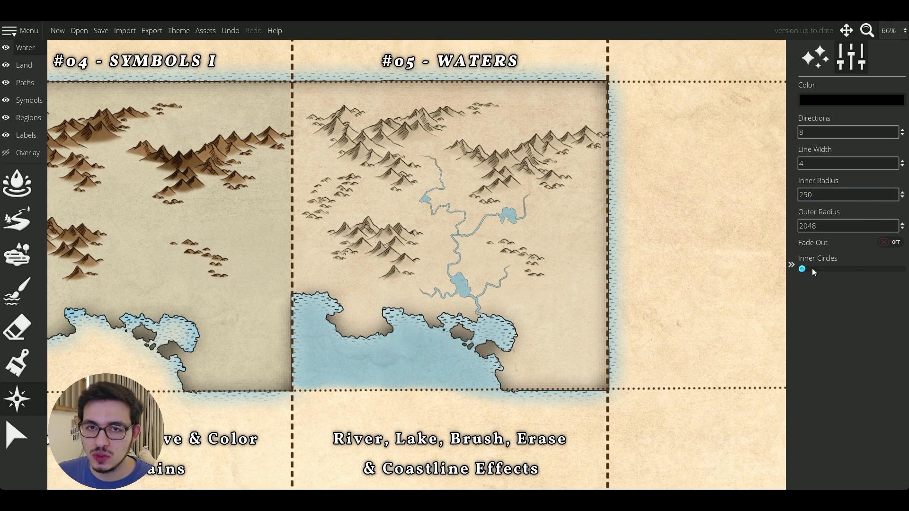
Step: Set the outer radius of the compass lines to 1000 and raise Inner Circles to the maximum
{"action": "scroll", "coordinate": [674, 235], "scroll_direction": "down", "scroll_amount": 3}
{"action": "left_click_drag", "start_coordinate": [673, 235], "coordinate": [518, 153]}
{"action": "scroll", "coordinate": [518, 154], "scroll_direction": "up", "scroll_amount": 1}
{"action": "double_click", "coordinate": [825, 226]}
{"action": "type", "text": "1000"}
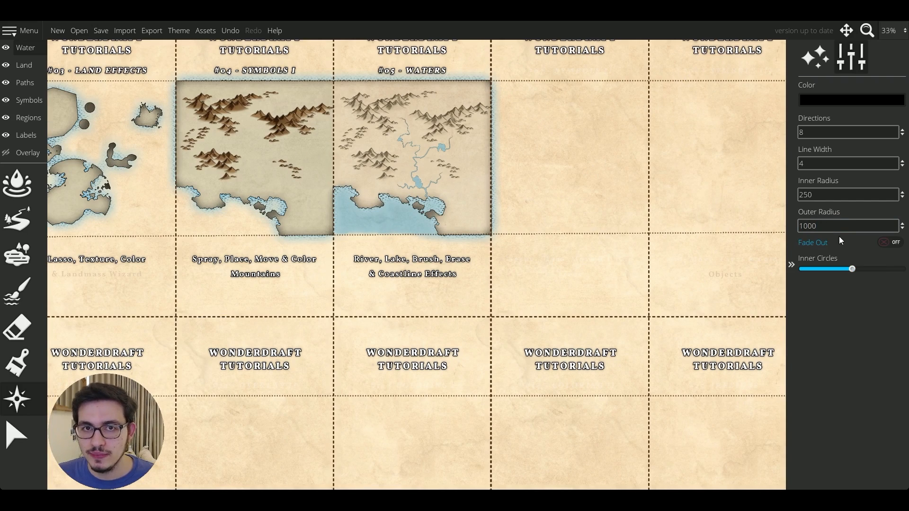
{"action": "left_click_drag", "start_coordinate": [852, 269], "coordinate": [902, 268]}
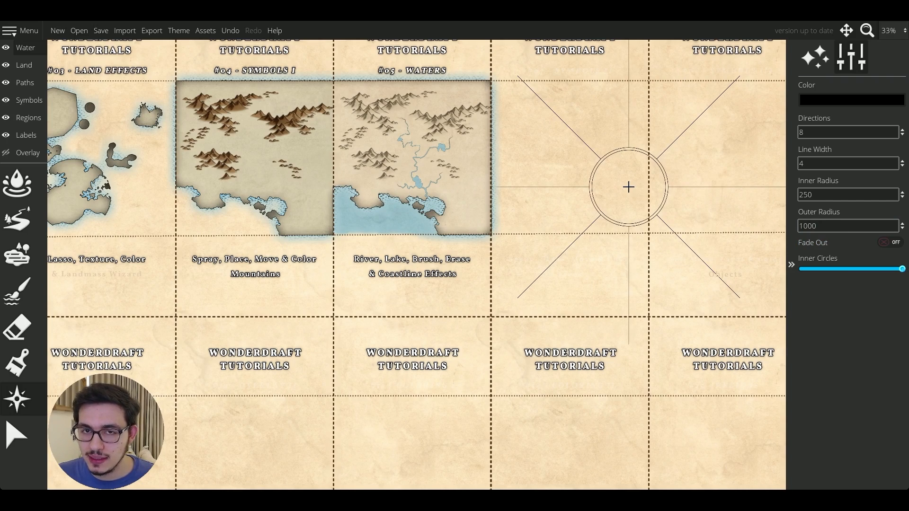
Step: Turn on Fade Out, set 16 directions with line width 3, and place the compass lines just above the #05 map's bay
{"action": "scroll", "coordinate": [628, 187], "scroll_direction": "up", "scroll_amount": 2}
{"action": "left_click", "coordinate": [845, 241]}
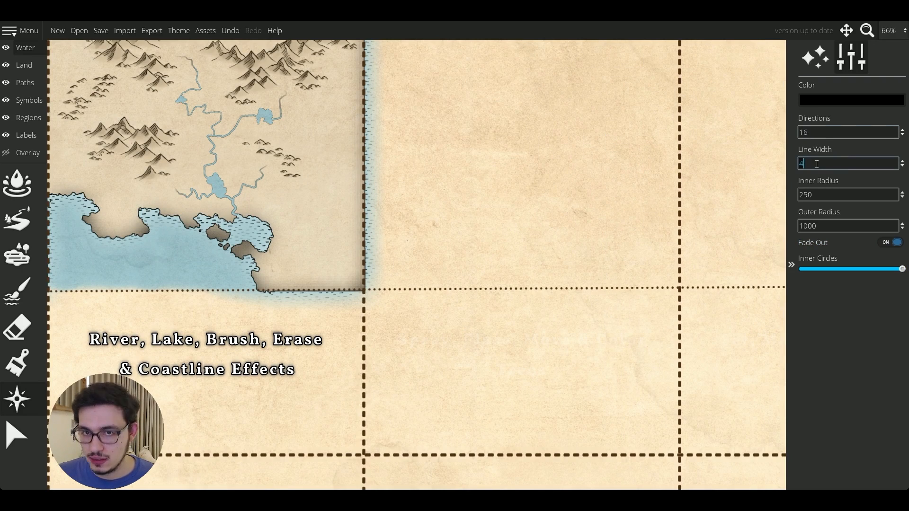
{"action": "left_click_drag", "start_coordinate": [132, 188], "coordinate": [406, 229]}
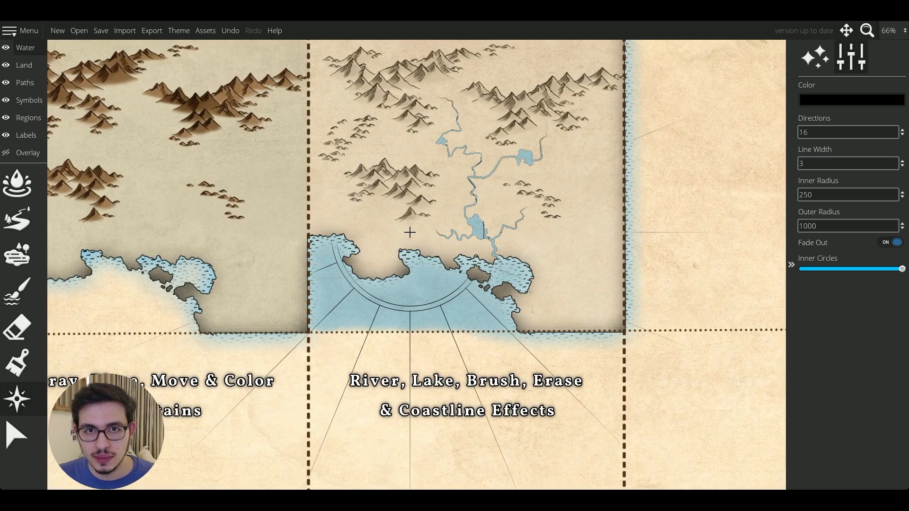
{"action": "scroll", "coordinate": [407, 230], "scroll_direction": "up", "scroll_amount": 1}
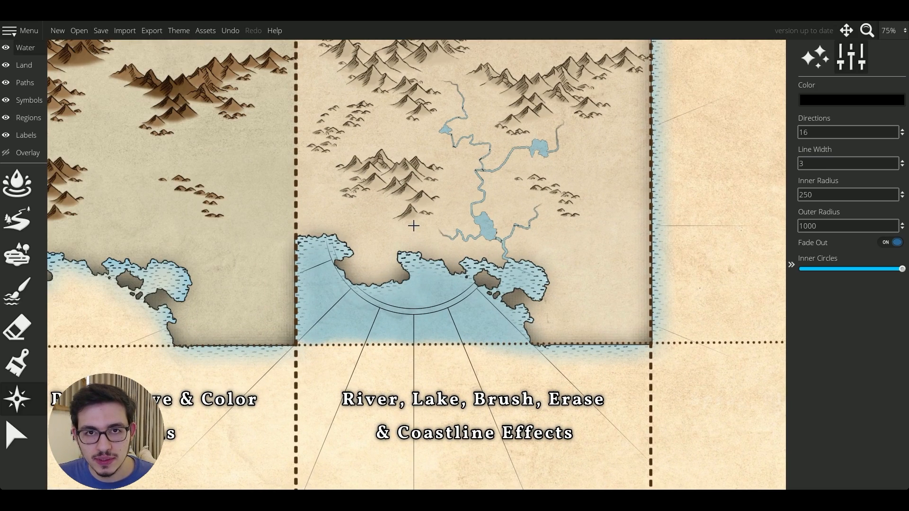
{"action": "left_click", "coordinate": [413, 226]}
{"action": "scroll", "coordinate": [524, 284], "scroll_direction": "up", "scroll_amount": 4}
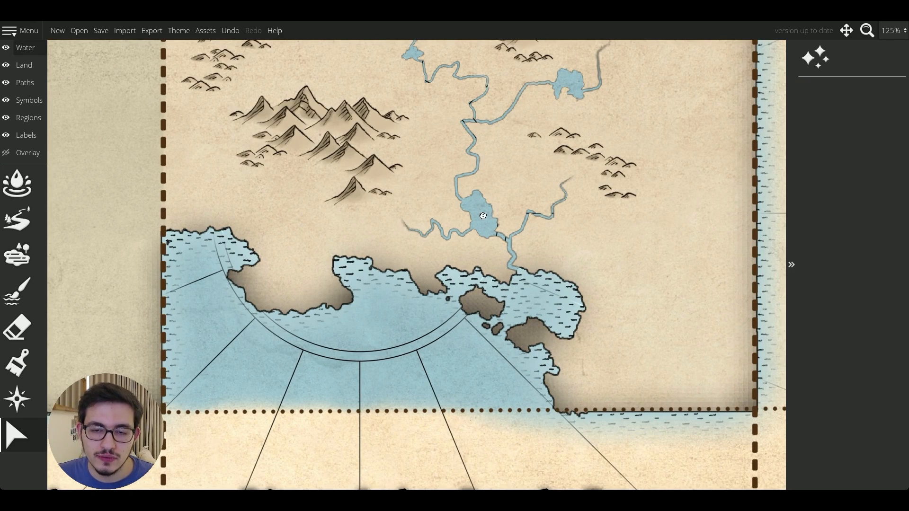
{"action": "left_click_drag", "start_coordinate": [482, 216], "coordinate": [490, 236]}
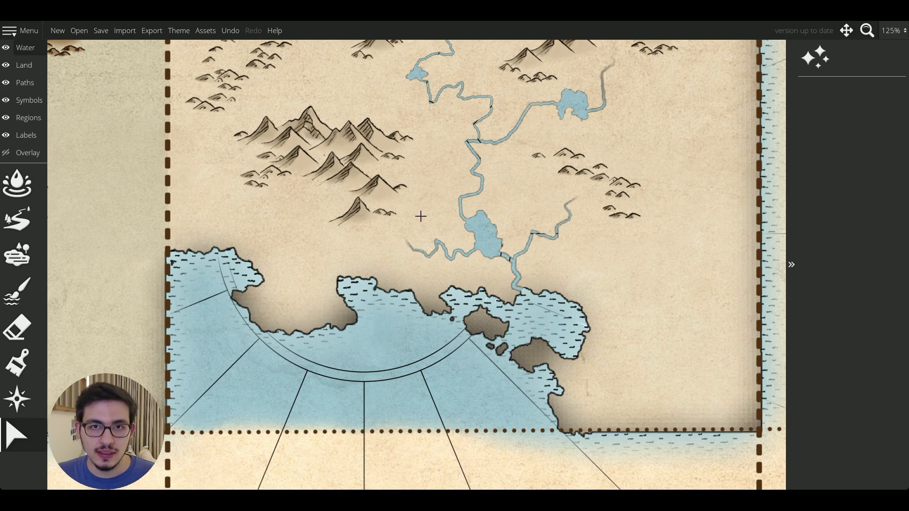
Step: Give the freshwater a solid blue color so the compass lines are hidden beneath the rivers and lakes
{"action": "left_click", "coordinate": [30, 68]}
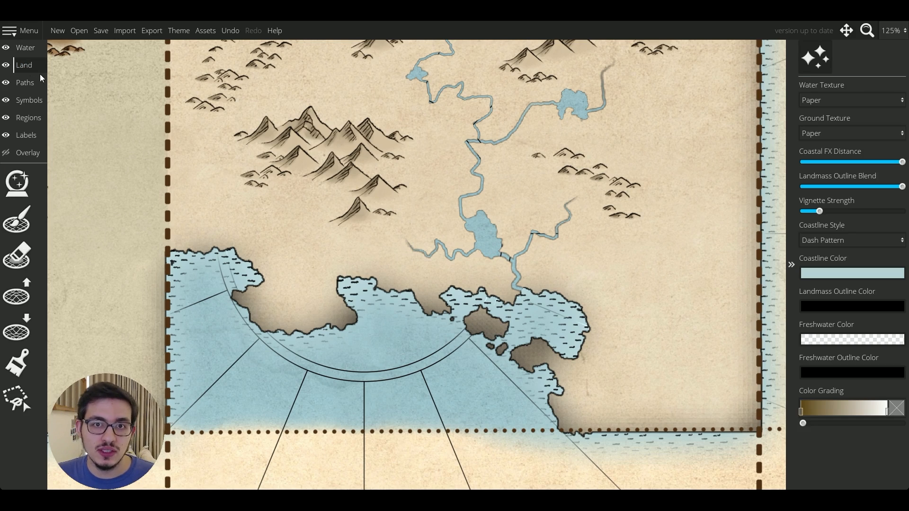
{"action": "left_click", "coordinate": [821, 340]}
{"action": "left_click", "coordinate": [758, 167]}
{"action": "left_click", "coordinate": [581, 269]}
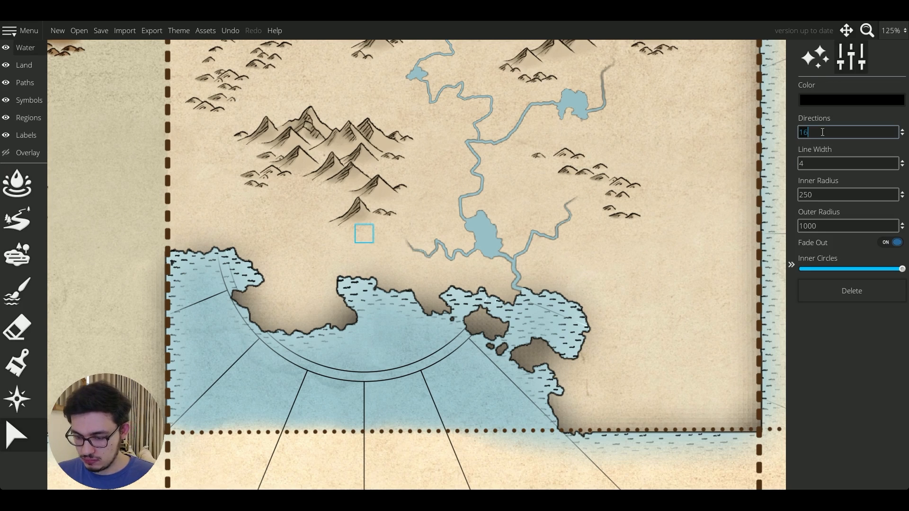
Step: Set the placed compass lines to 32 directions, and try inner radii of 100 and 150 before restoring 250
{"action": "type", "text": "32"}
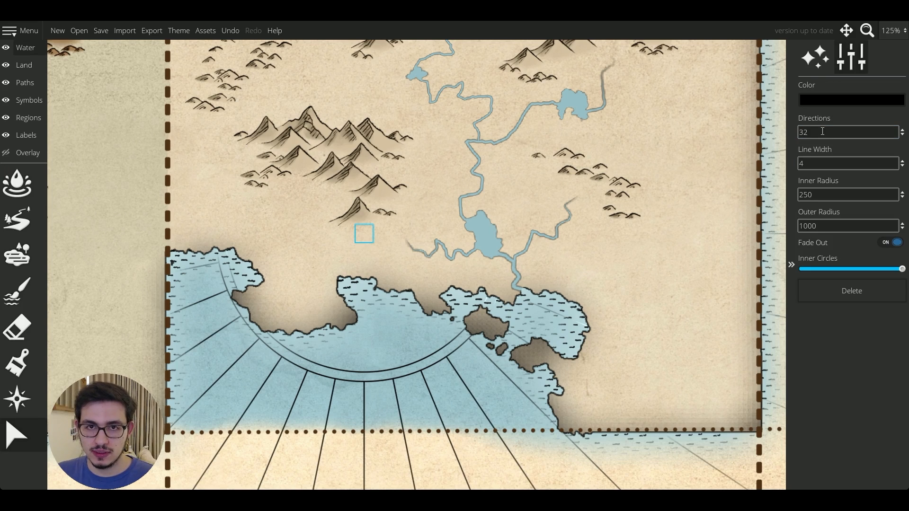
{"action": "left_click", "coordinate": [814, 195]}
{"action": "type", "text": "100150"}
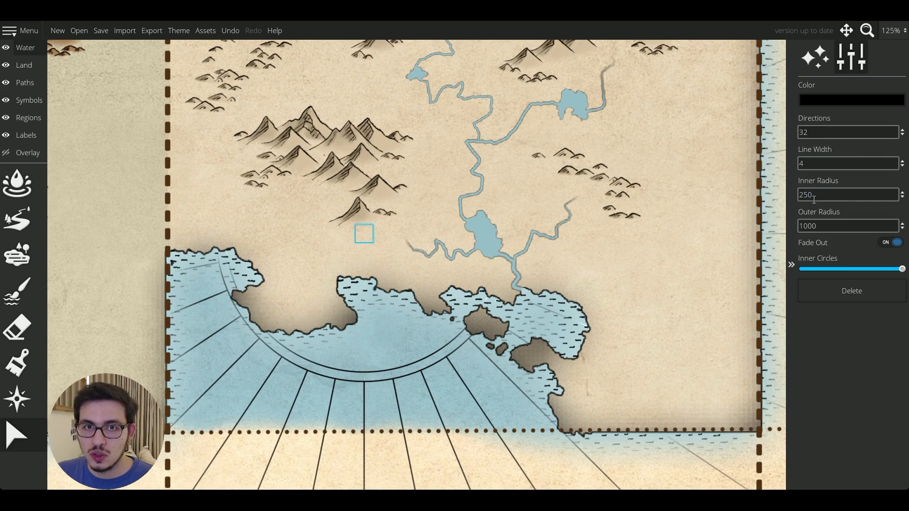
Step: Recolor the placed compass lines to dark grey 3e3e3e
{"action": "left_click", "coordinate": [801, 100]}
{"action": "left_click_drag", "start_coordinate": [705, 104], "coordinate": [599, 130]}
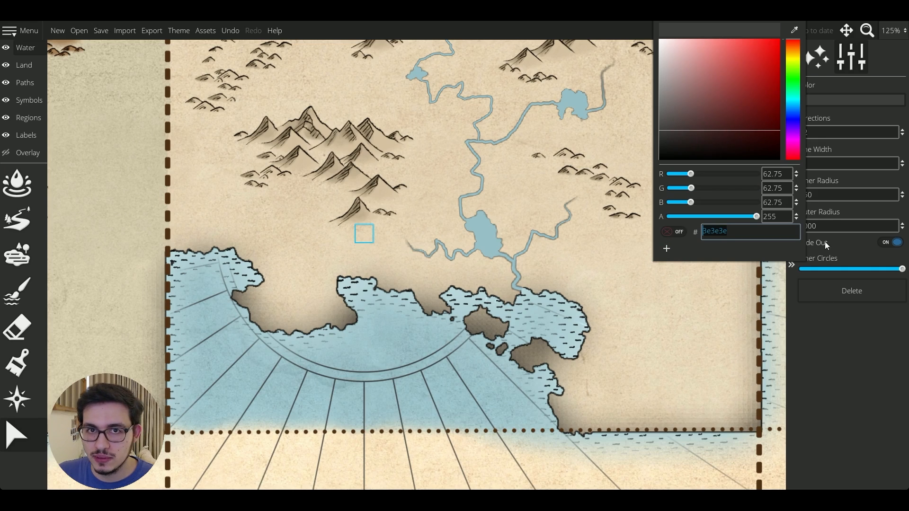
{"action": "left_click", "coordinate": [825, 226]}
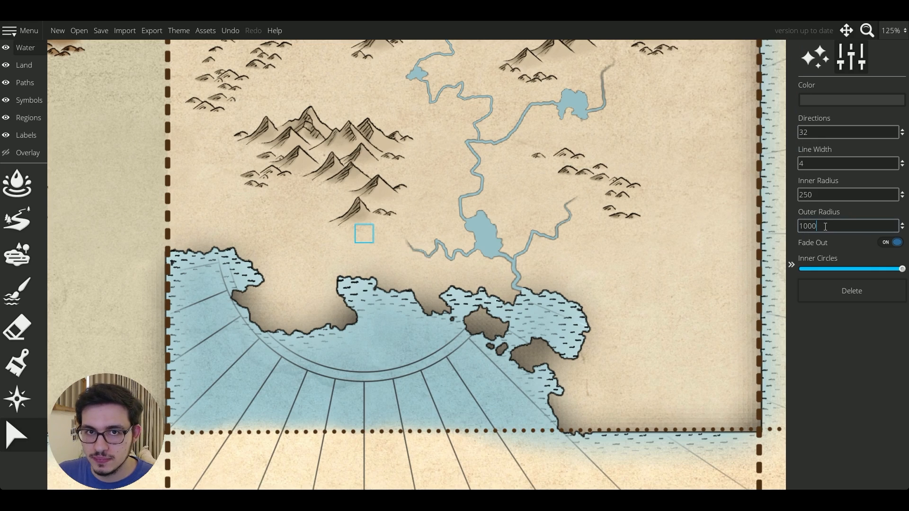
Step: Check the settings of the water brush and the lake tool once more
{"action": "left_click", "coordinate": [25, 47]}
{"action": "left_click", "coordinate": [29, 292]}
{"action": "left_click", "coordinate": [28, 252]}
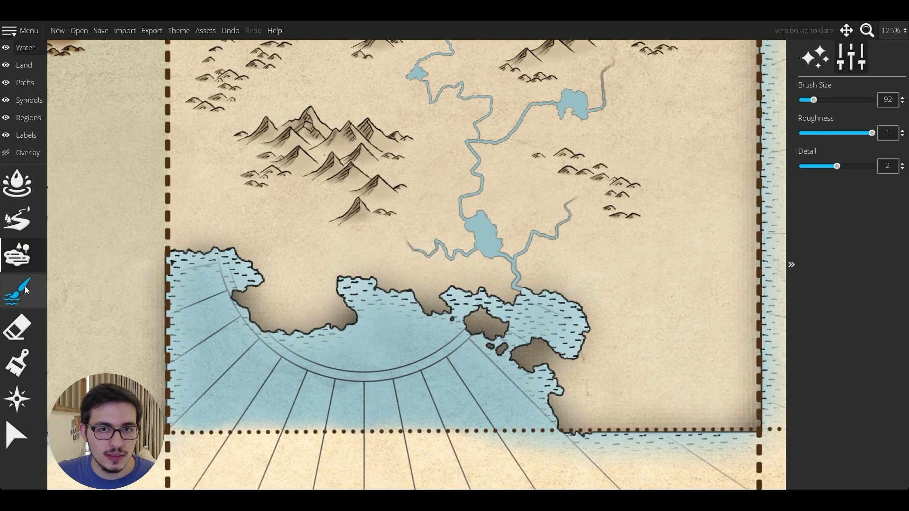
Step: Compare the soft, solid round and textured brush shapes of the water color paint tool, ending on the textured brush
{"action": "left_click", "coordinate": [25, 296]}
{"action": "left_click", "coordinate": [17, 363]}
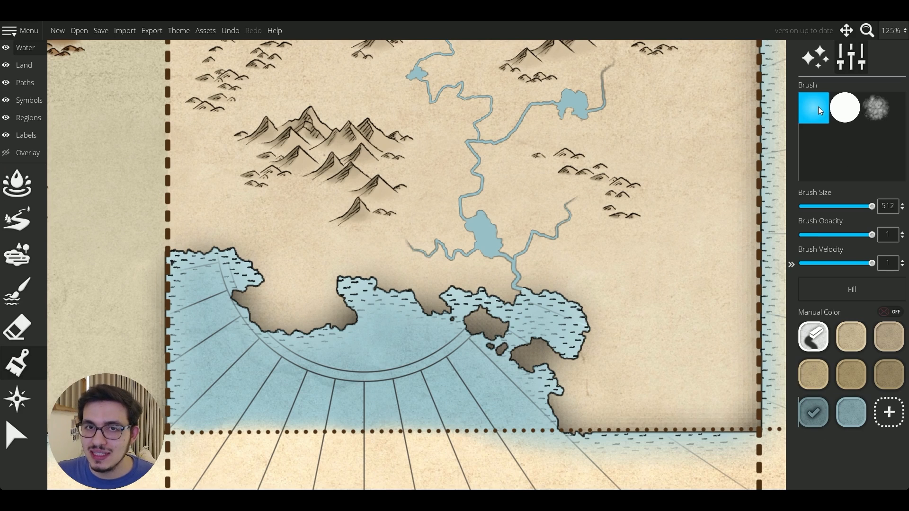
{"action": "scroll", "coordinate": [639, 198], "scroll_direction": "up", "scroll_amount": 3}
{"action": "left_click", "coordinate": [882, 107]}
{"action": "left_click", "coordinate": [826, 114]}
{"action": "left_click", "coordinate": [858, 110]}
{"action": "left_click", "coordinate": [818, 112]}
{"action": "left_click", "coordinate": [877, 109]}
{"action": "scroll", "coordinate": [615, 197], "scroll_direction": "down", "scroll_amount": 1}
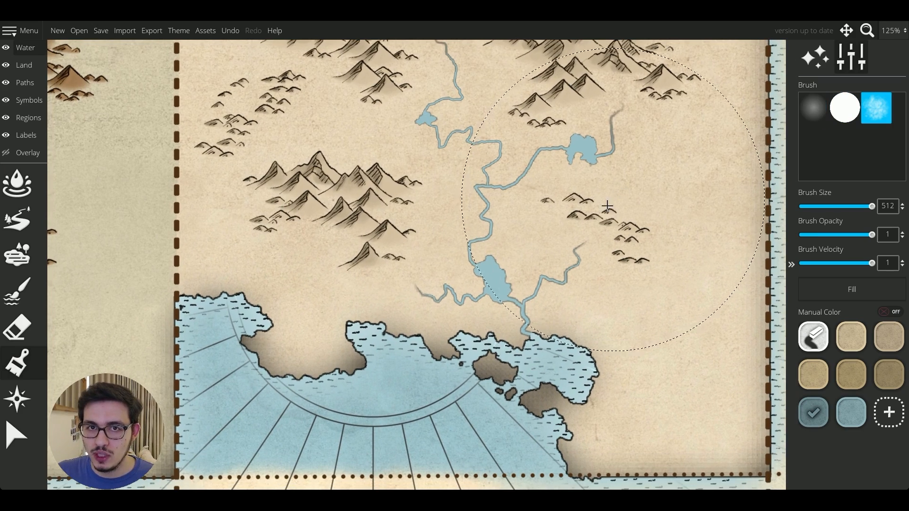
Step: Examine the paint brush's size, opacity and velocity settings
{"action": "left_click", "coordinate": [818, 207]}
{"action": "left_click_drag", "start_coordinate": [817, 207], "coordinate": [820, 208]}
{"action": "left_click", "coordinate": [822, 236]}
{"action": "left_click", "coordinate": [826, 265]}
{"action": "left_click_drag", "start_coordinate": [605, 344], "coordinate": [621, 311]}
{"action": "scroll", "coordinate": [509, 358], "scroll_direction": "up", "scroll_amount": 2}
{"action": "mouse_move", "coordinate": [260, 306]}
{"action": "left_mouse_down"}
{"action": "mouse_move", "coordinate": [308, 308]}
{"action": "mouse_move", "coordinate": [409, 268]}
{"action": "mouse_move", "coordinate": [443, 306]}
{"action": "mouse_move", "coordinate": [510, 307]}
{"action": "left_mouse_up"}
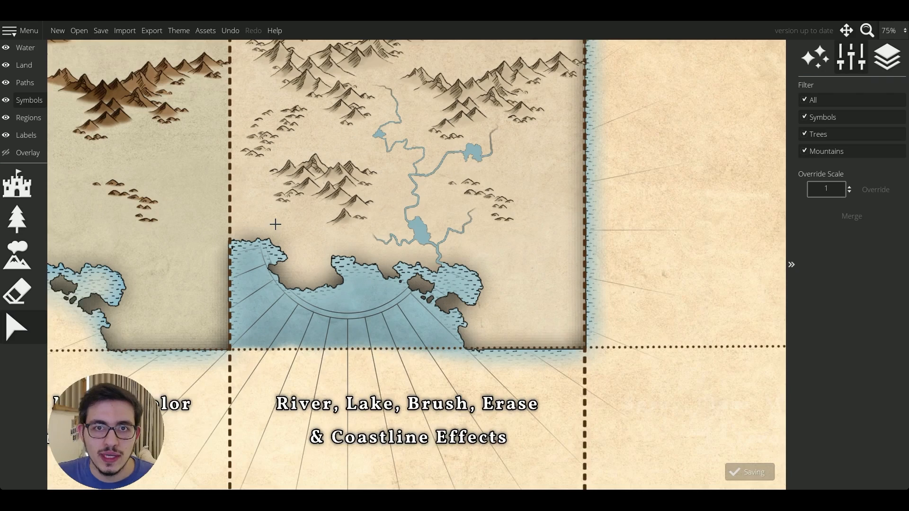
{"action": "left_click_drag", "start_coordinate": [277, 222], "coordinate": [322, 226]}
{"action": "scroll", "coordinate": [307, 302], "scroll_direction": "down", "scroll_amount": 1}
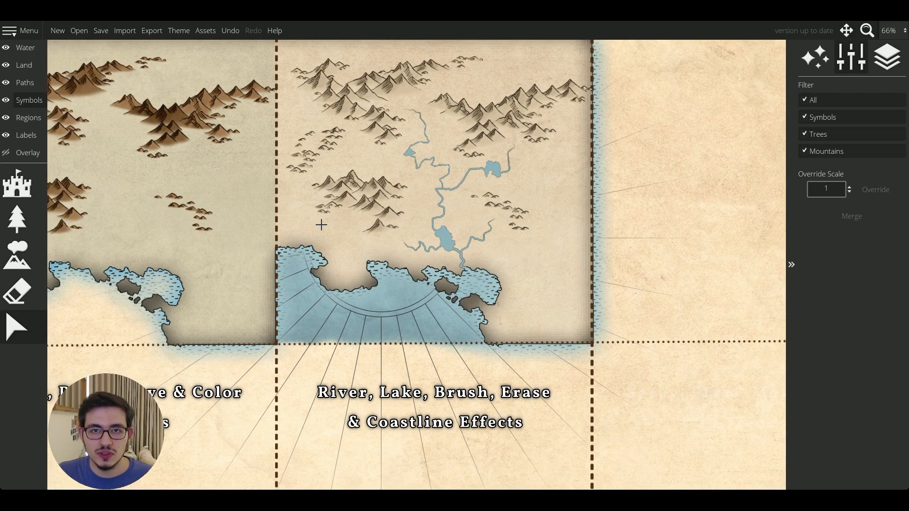
{"action": "left_click", "coordinate": [24, 47]}
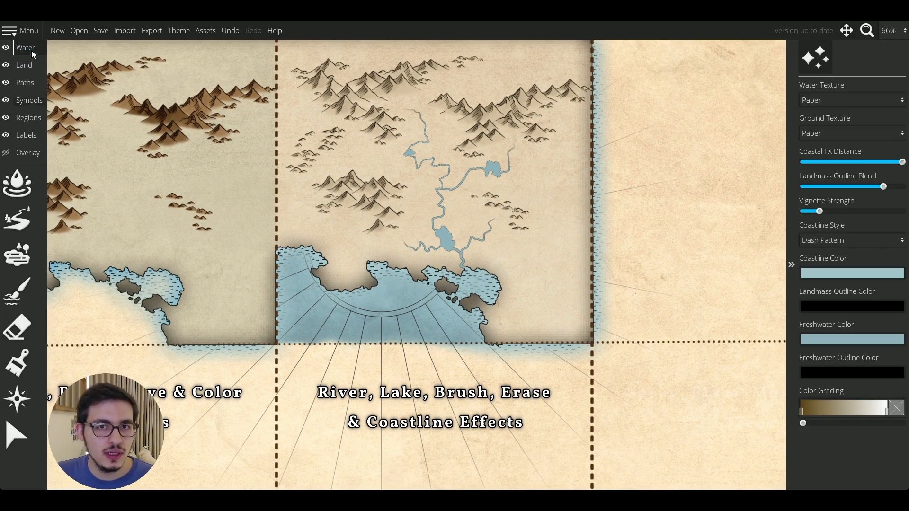
{"action": "left_click", "coordinate": [17, 434]}
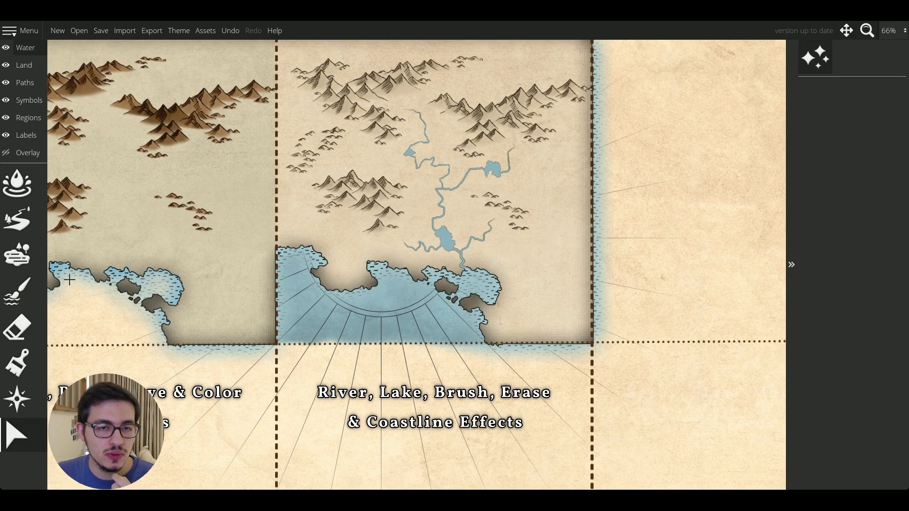
Step: Add the white description label "Trees" beneath "Spray, Place, Move & Color" in the blank panel beside the #05 Waters map
{"action": "left_click_drag", "start_coordinate": [261, 238], "coordinate": [118, 370]}
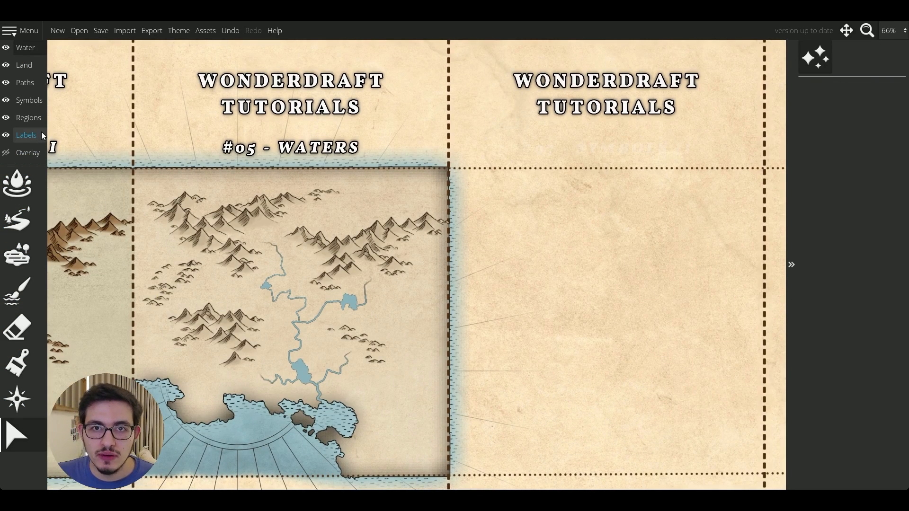
{"action": "left_click", "coordinate": [41, 135]}
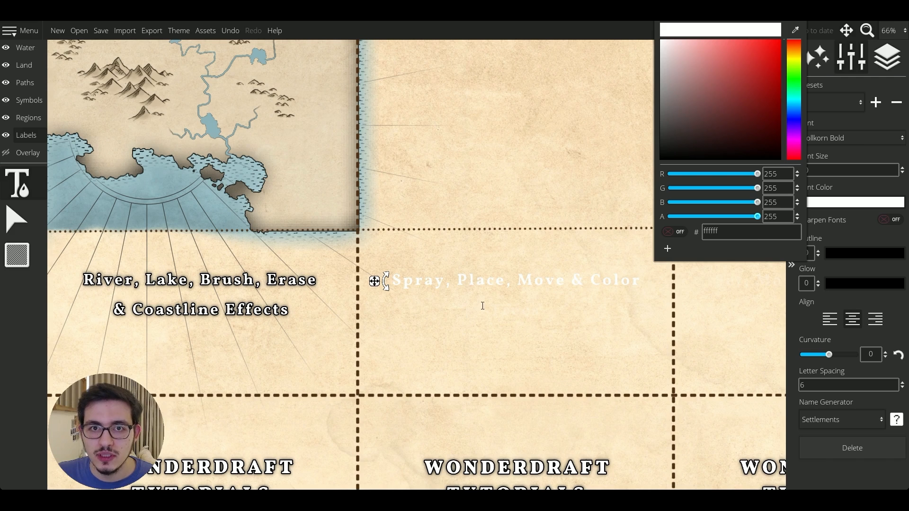
{"action": "left_click", "coordinate": [483, 306]}
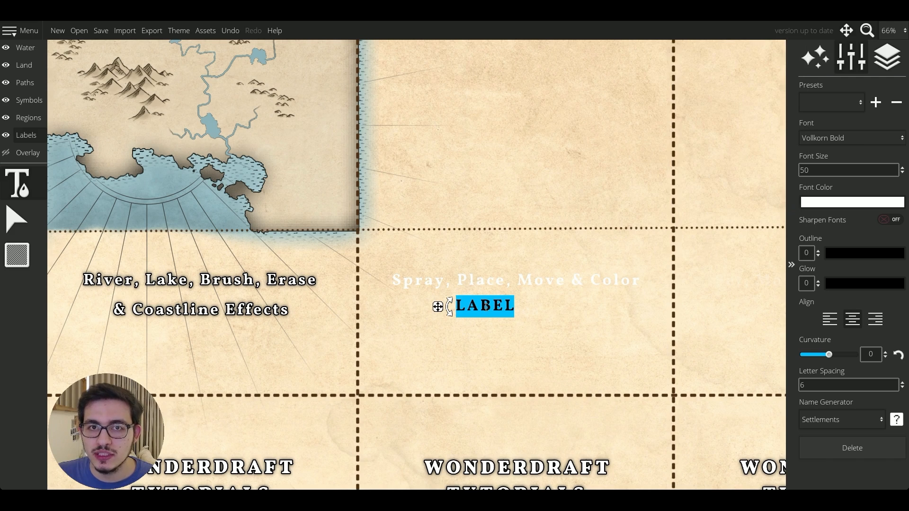
{"action": "key", "text": "BackSpace"}
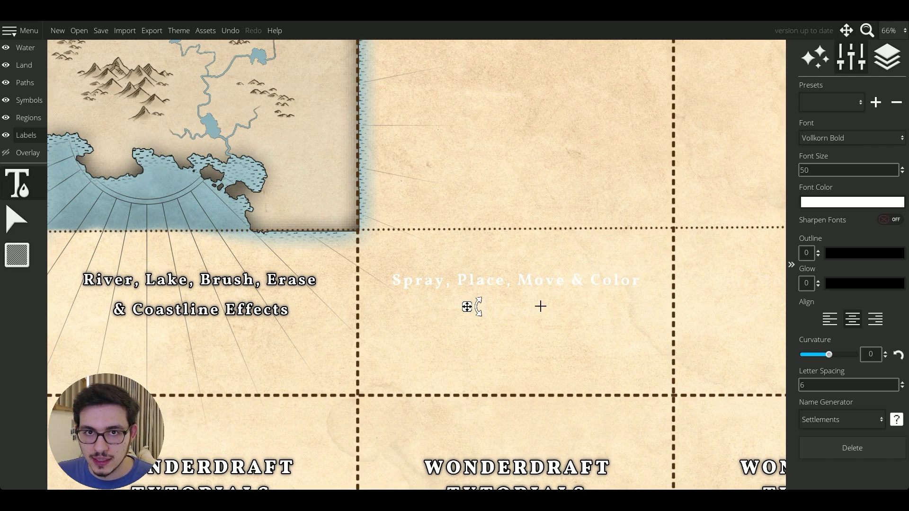
{"action": "left_click", "coordinate": [21, 220]}
{"action": "left_click", "coordinate": [527, 320]}
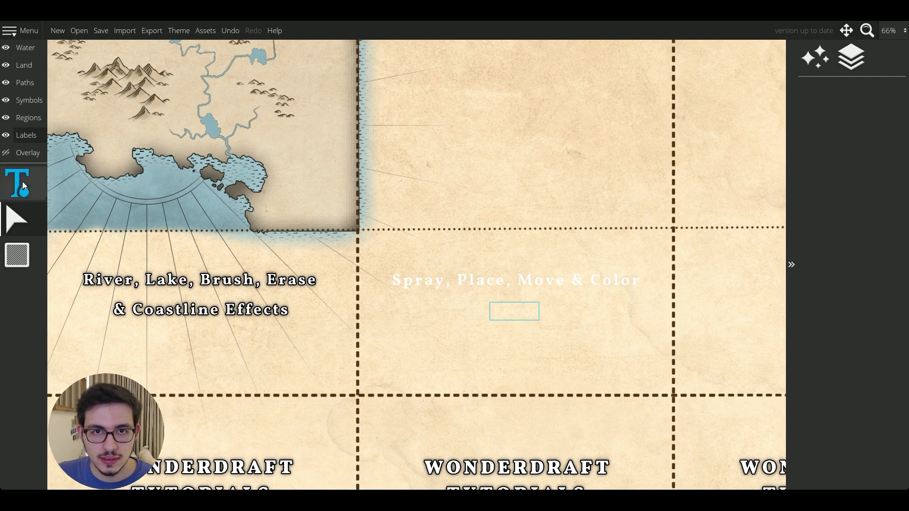
{"action": "left_click", "coordinate": [471, 310]}
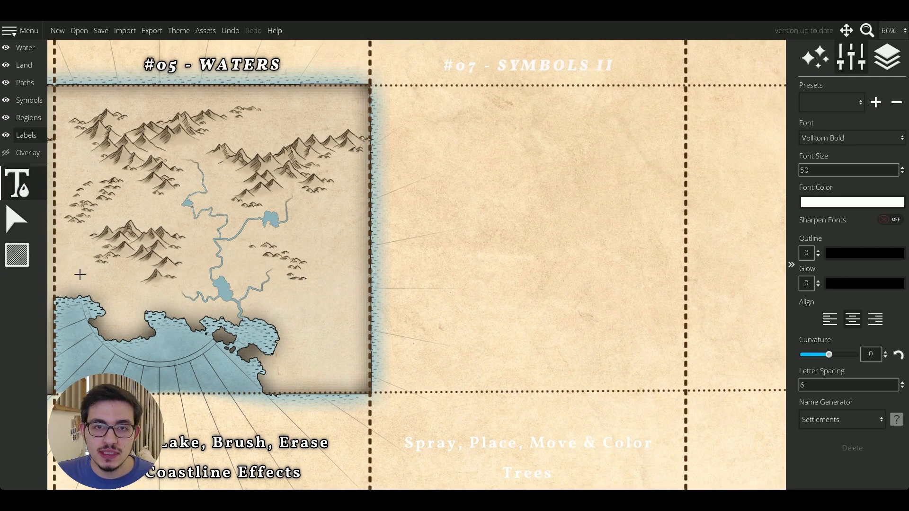
{"action": "left_click", "coordinate": [17, 219]}
{"action": "scroll", "coordinate": [417, 267], "scroll_direction": "down", "scroll_amount": 2}
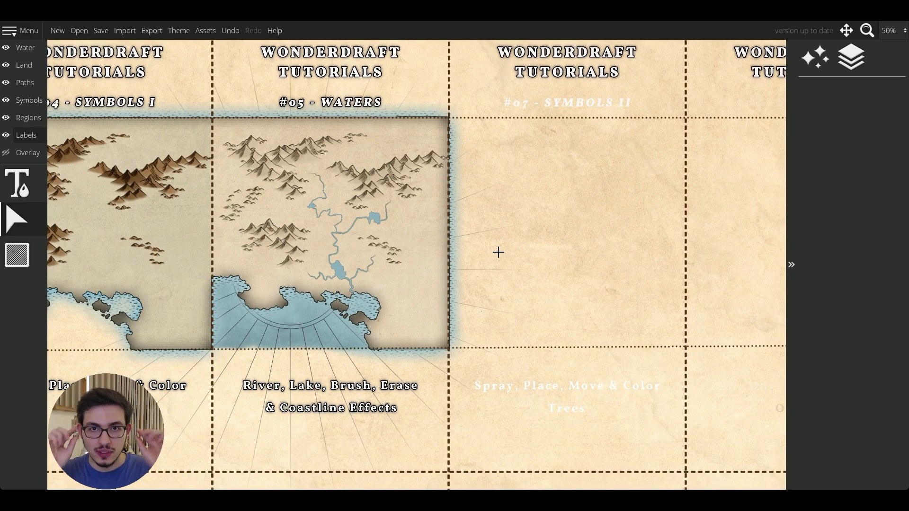